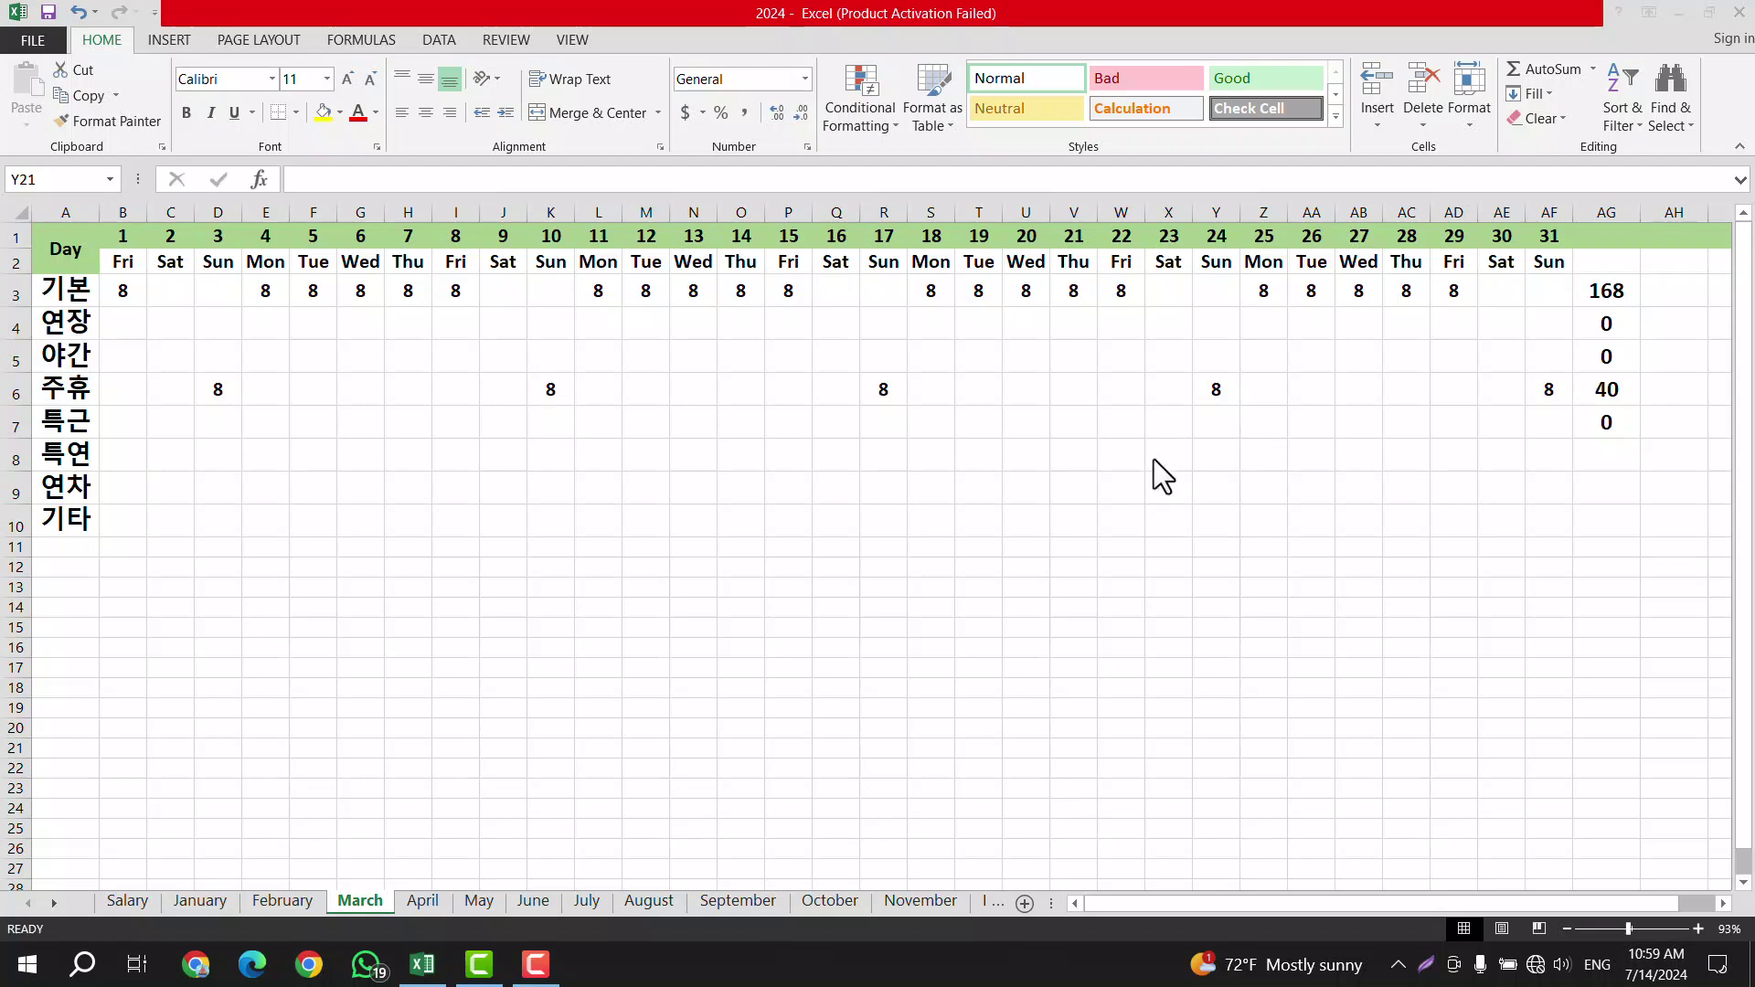
Step: Enter 8 basic (기본) hours for Friday the 1st in cell B3 of the March sheet
click(127, 297)
text(8)
key(Return)
click(126, 267)
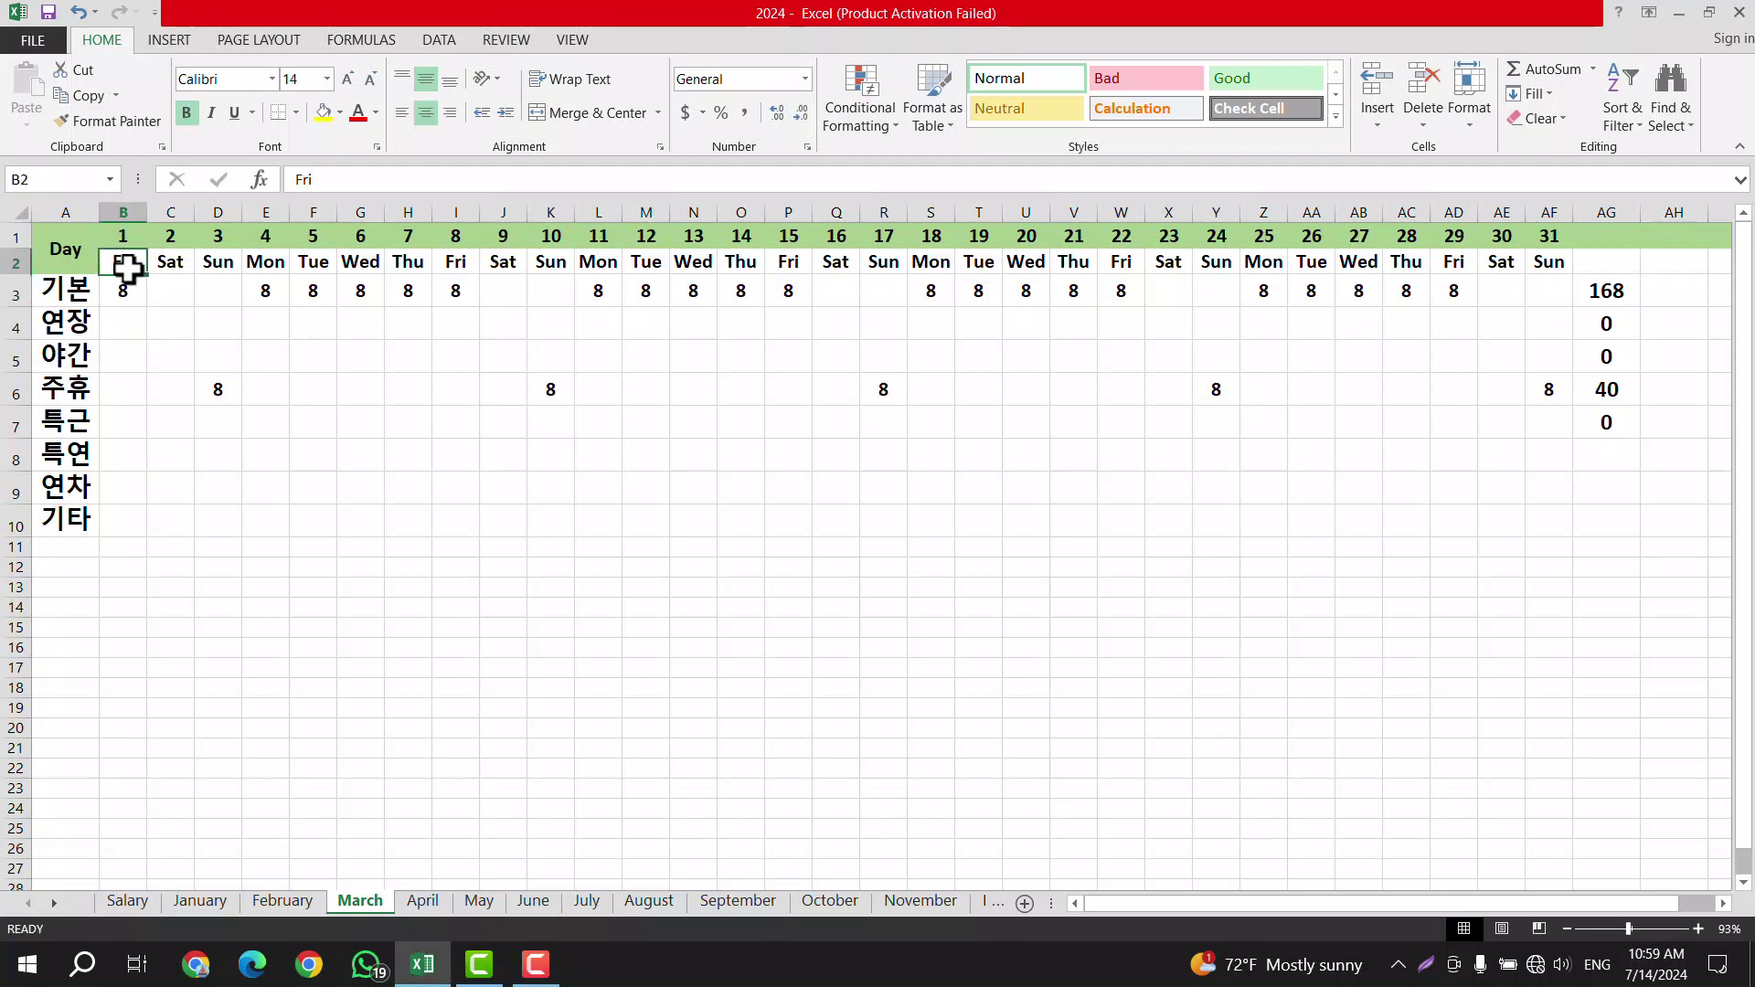
click(126, 289)
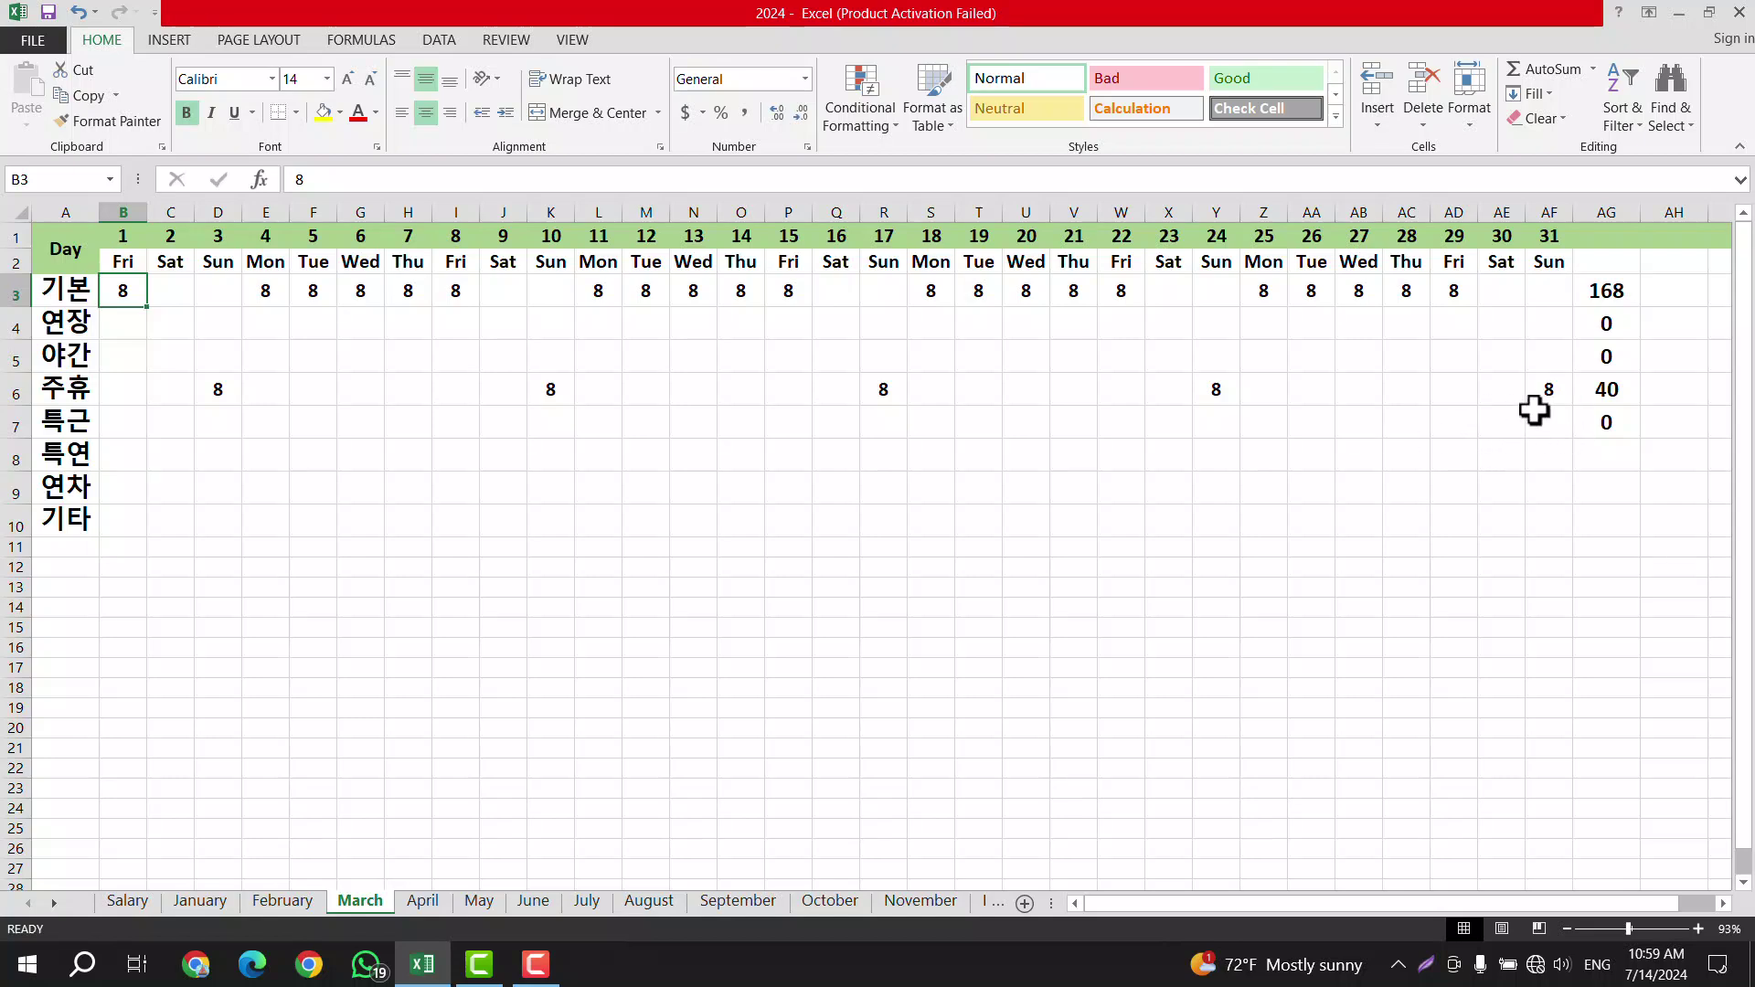
Step: Examine the monthly hour totals for the 기본 and 주휴 rows in AG3 and AG6 and their SUM formulas
click(1612, 397)
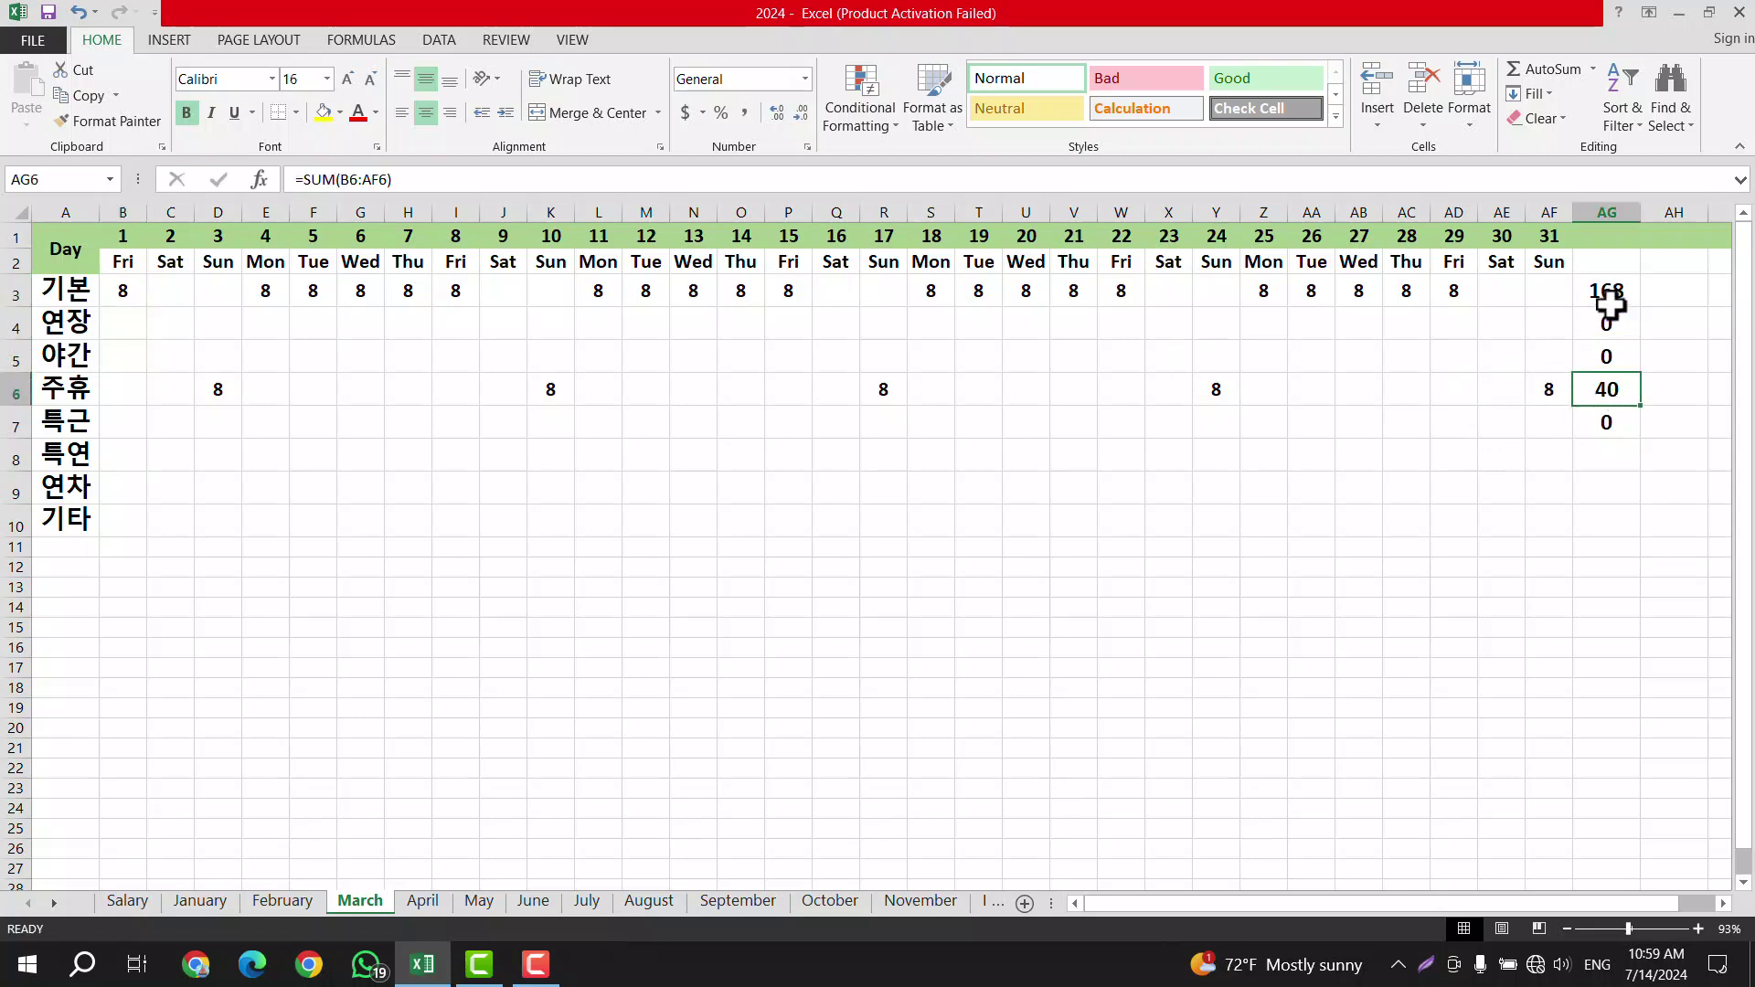
click(1613, 294)
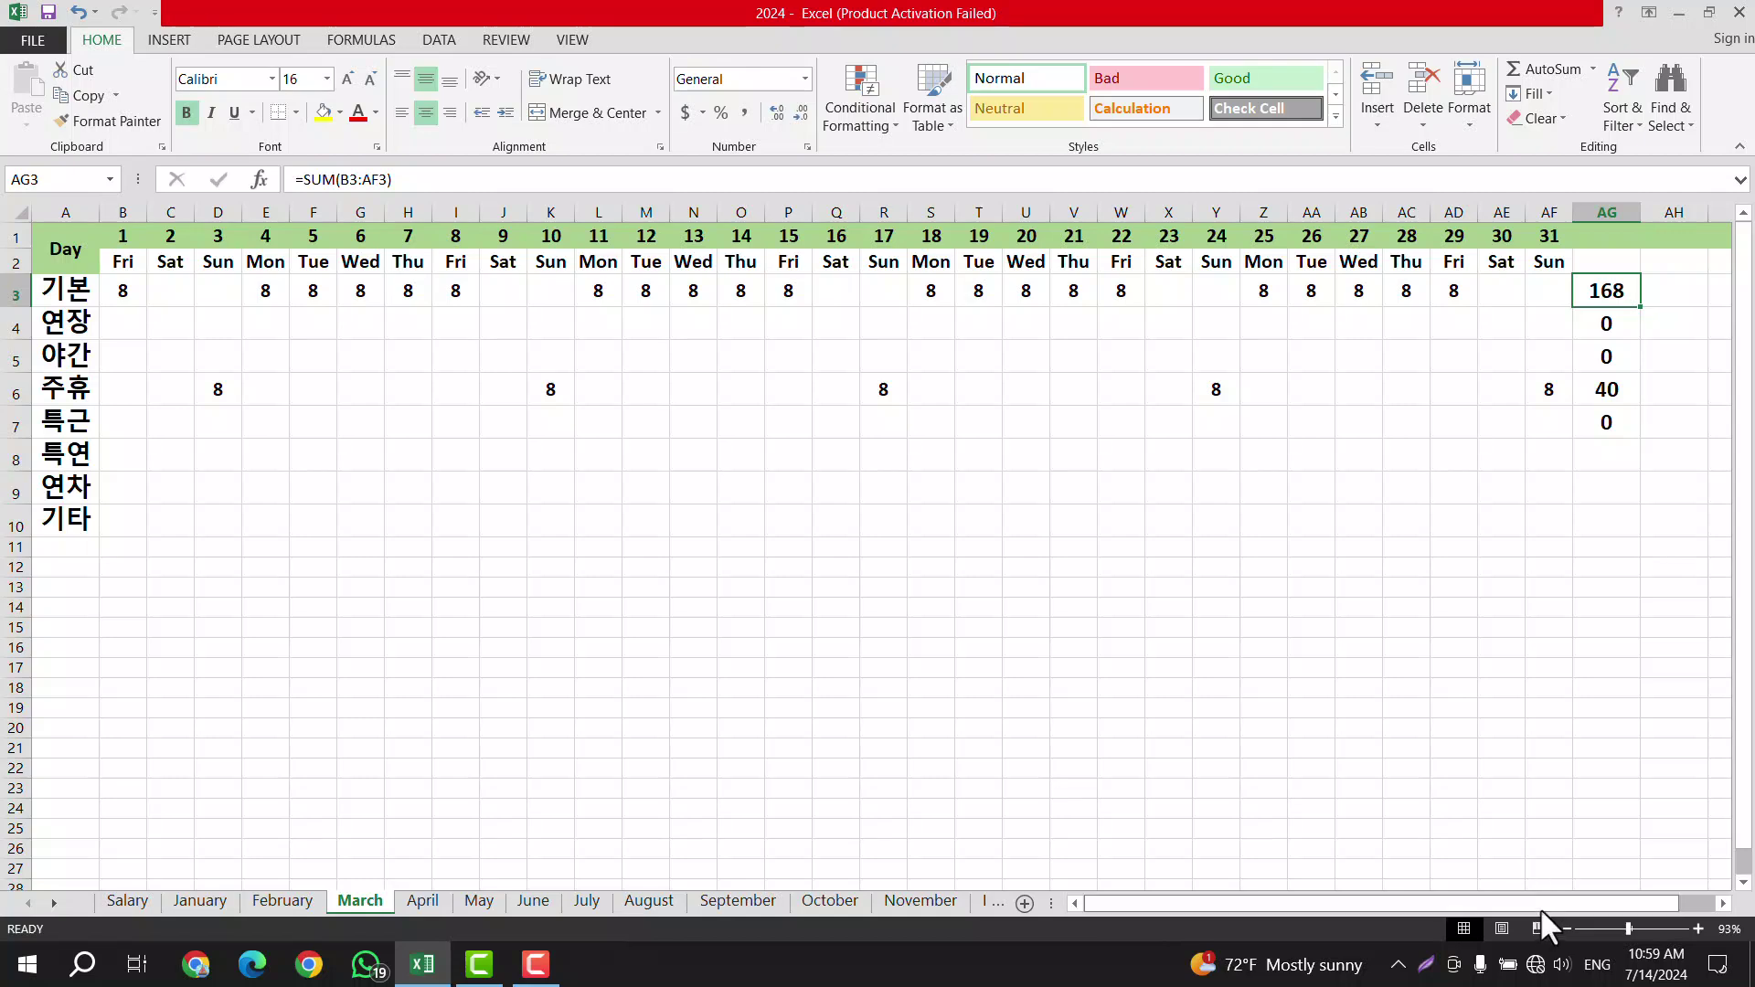
drag(1540, 908, 1600, 907)
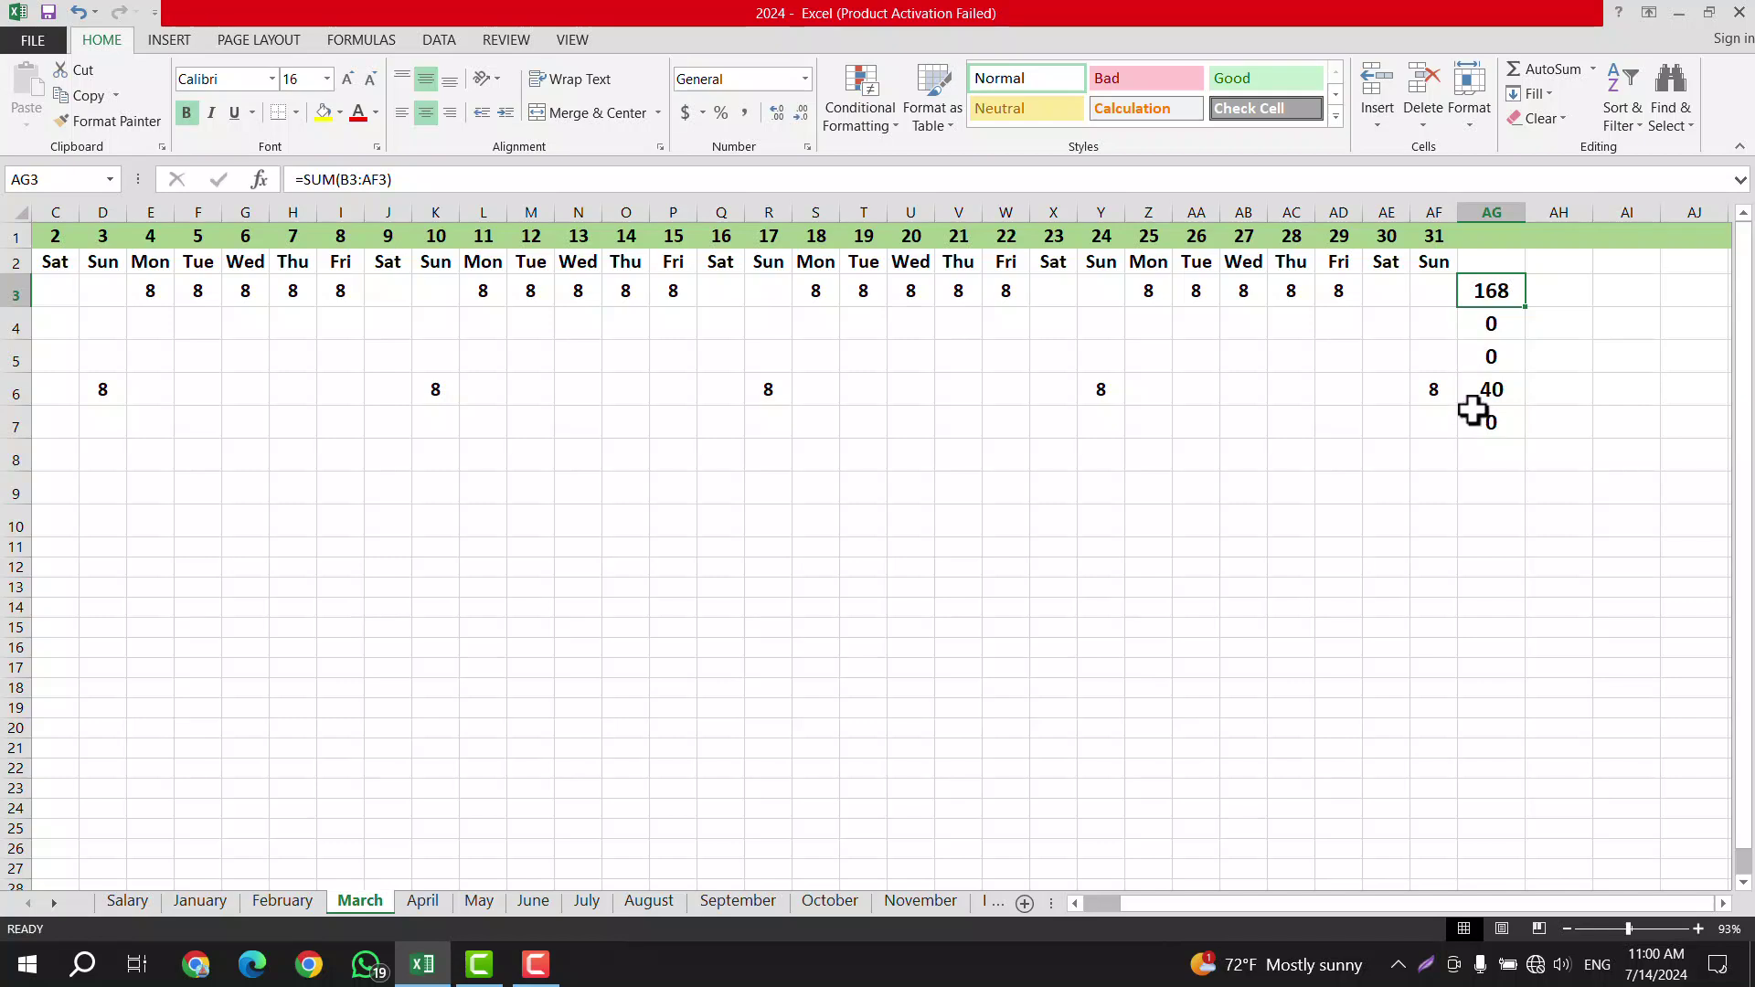
scroll(1544, 418, up, 1)
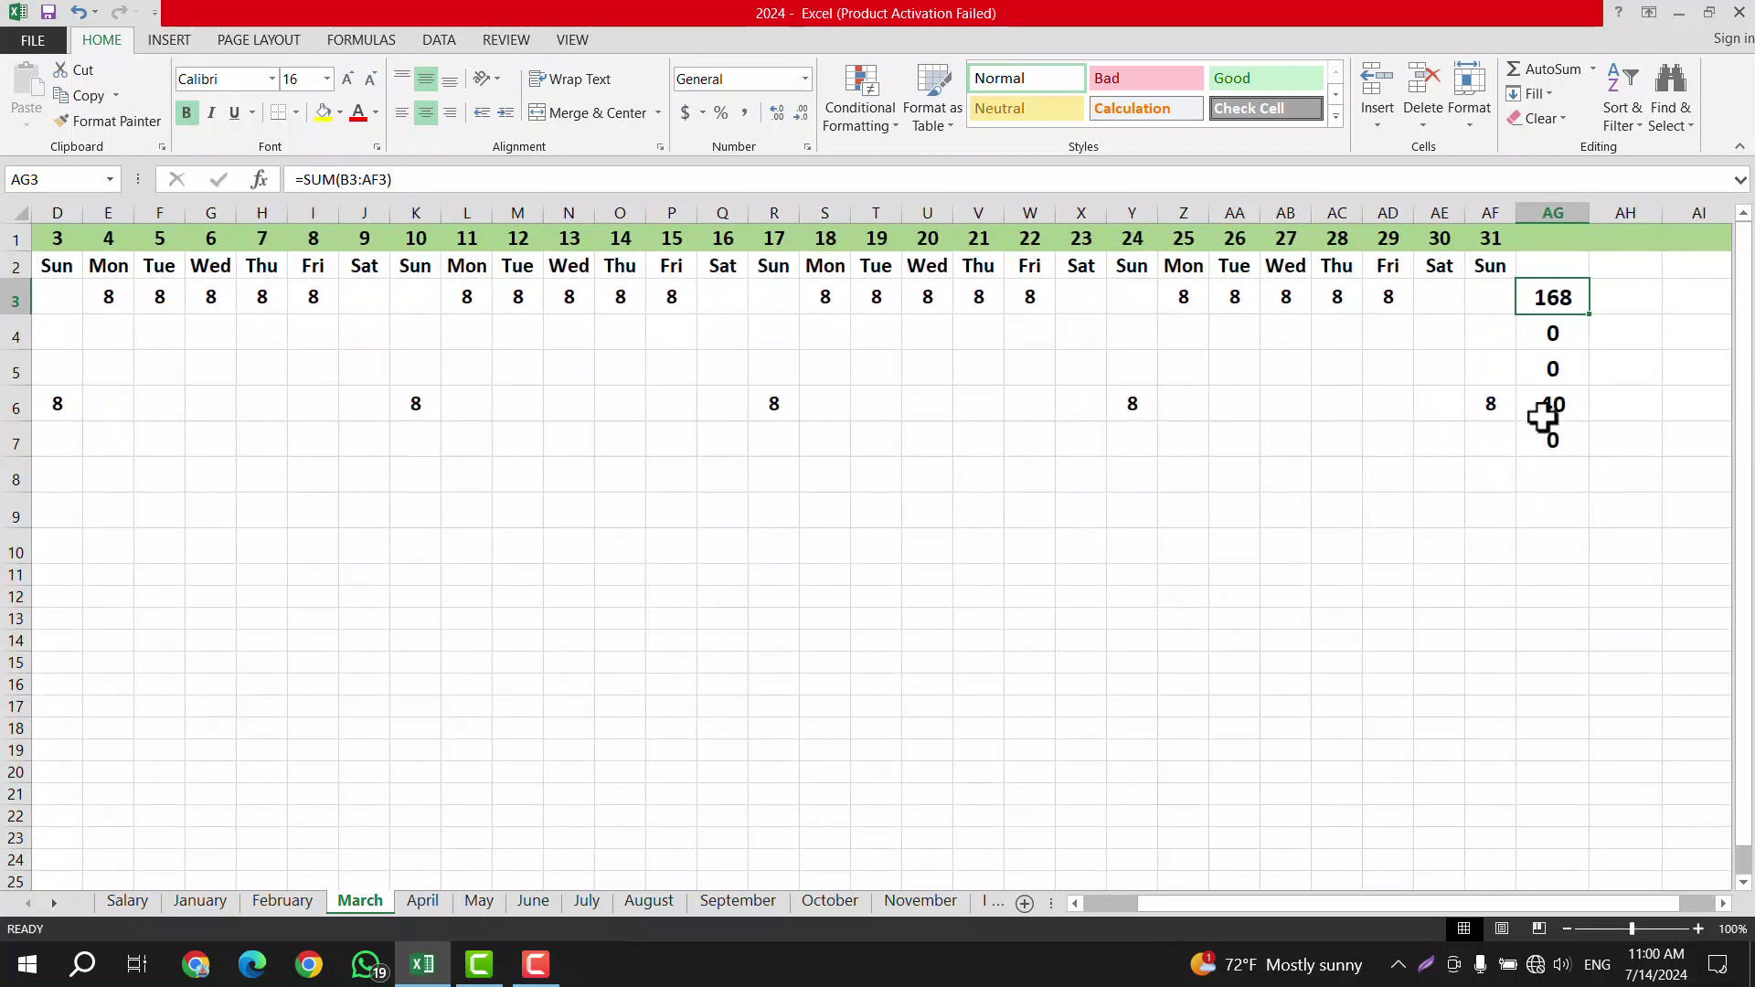
click(1582, 905)
drag(1583, 905, 1595, 905)
click(1448, 393)
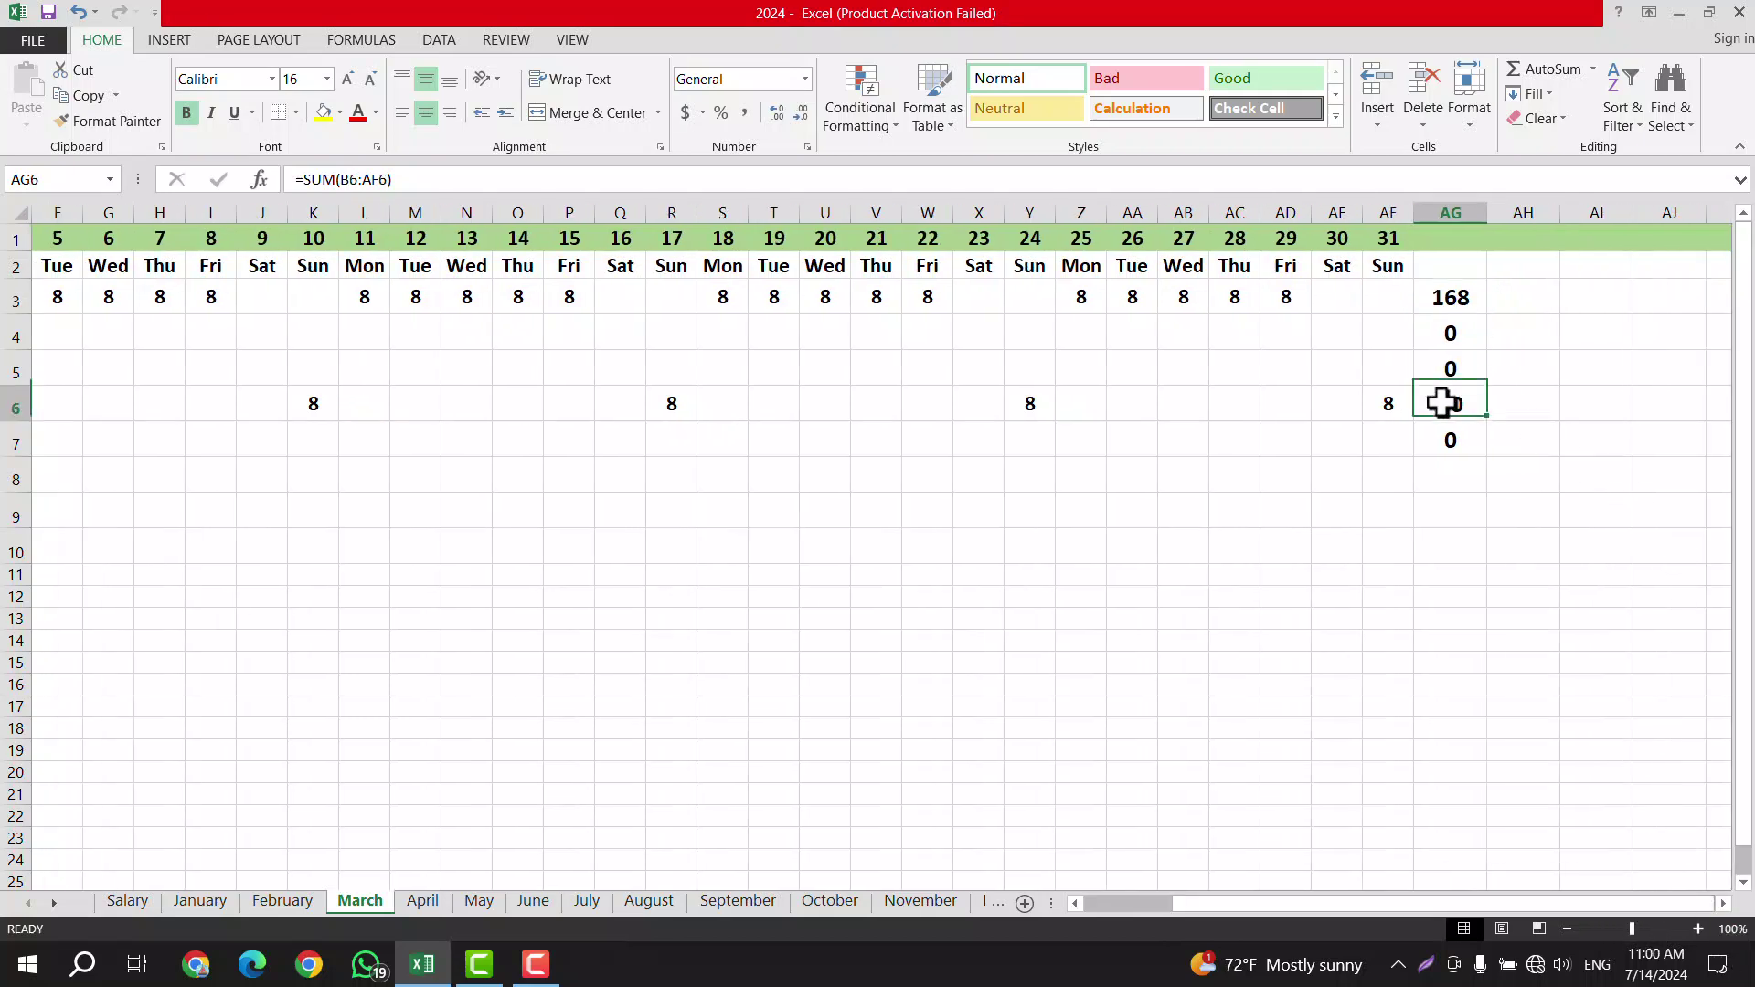
click(1453, 307)
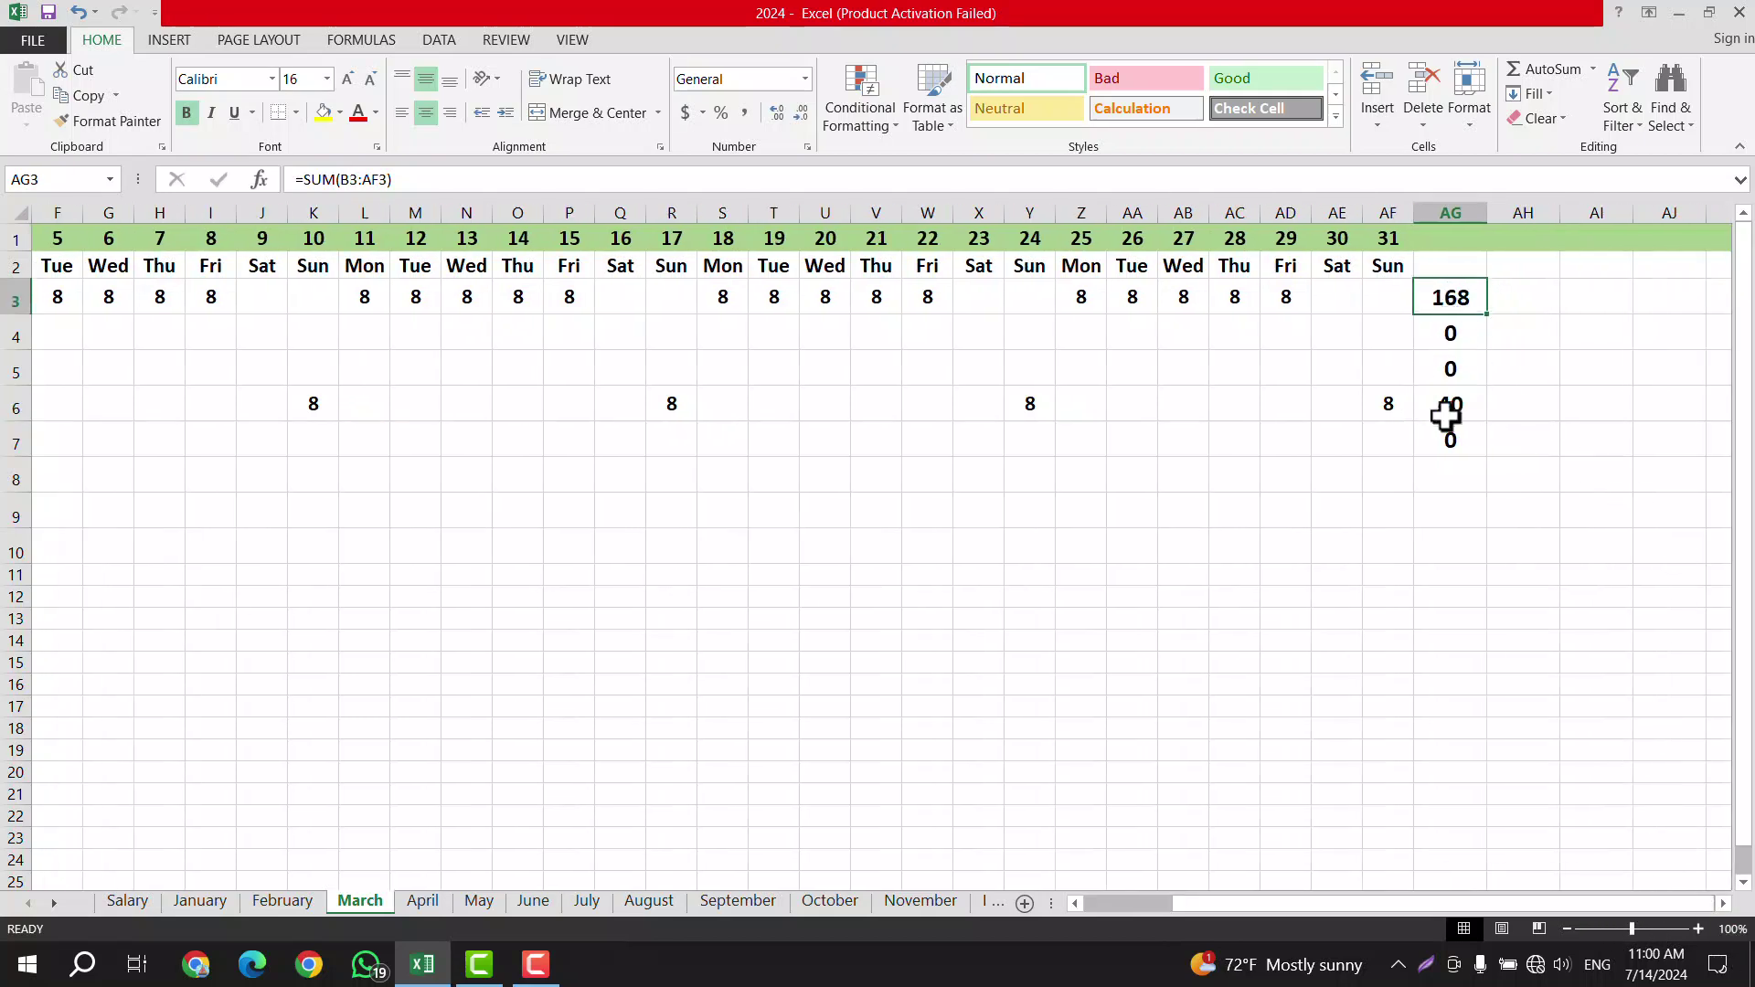
click(1454, 407)
click(1452, 302)
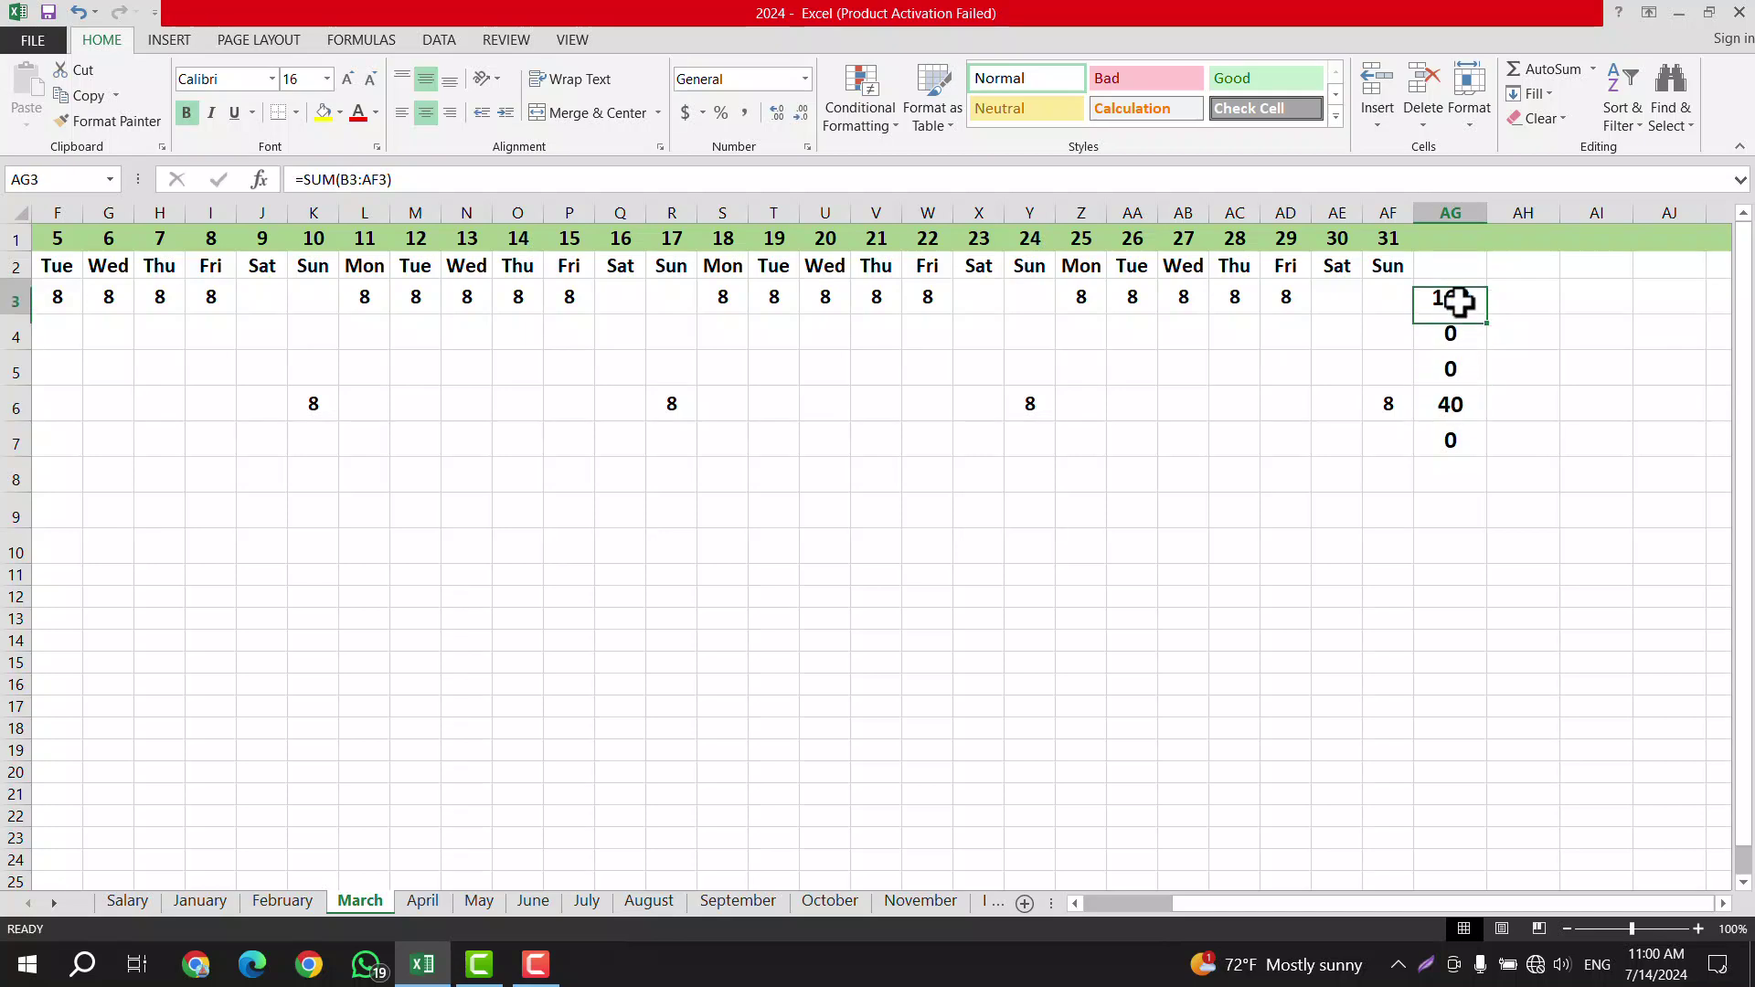
click(1447, 402)
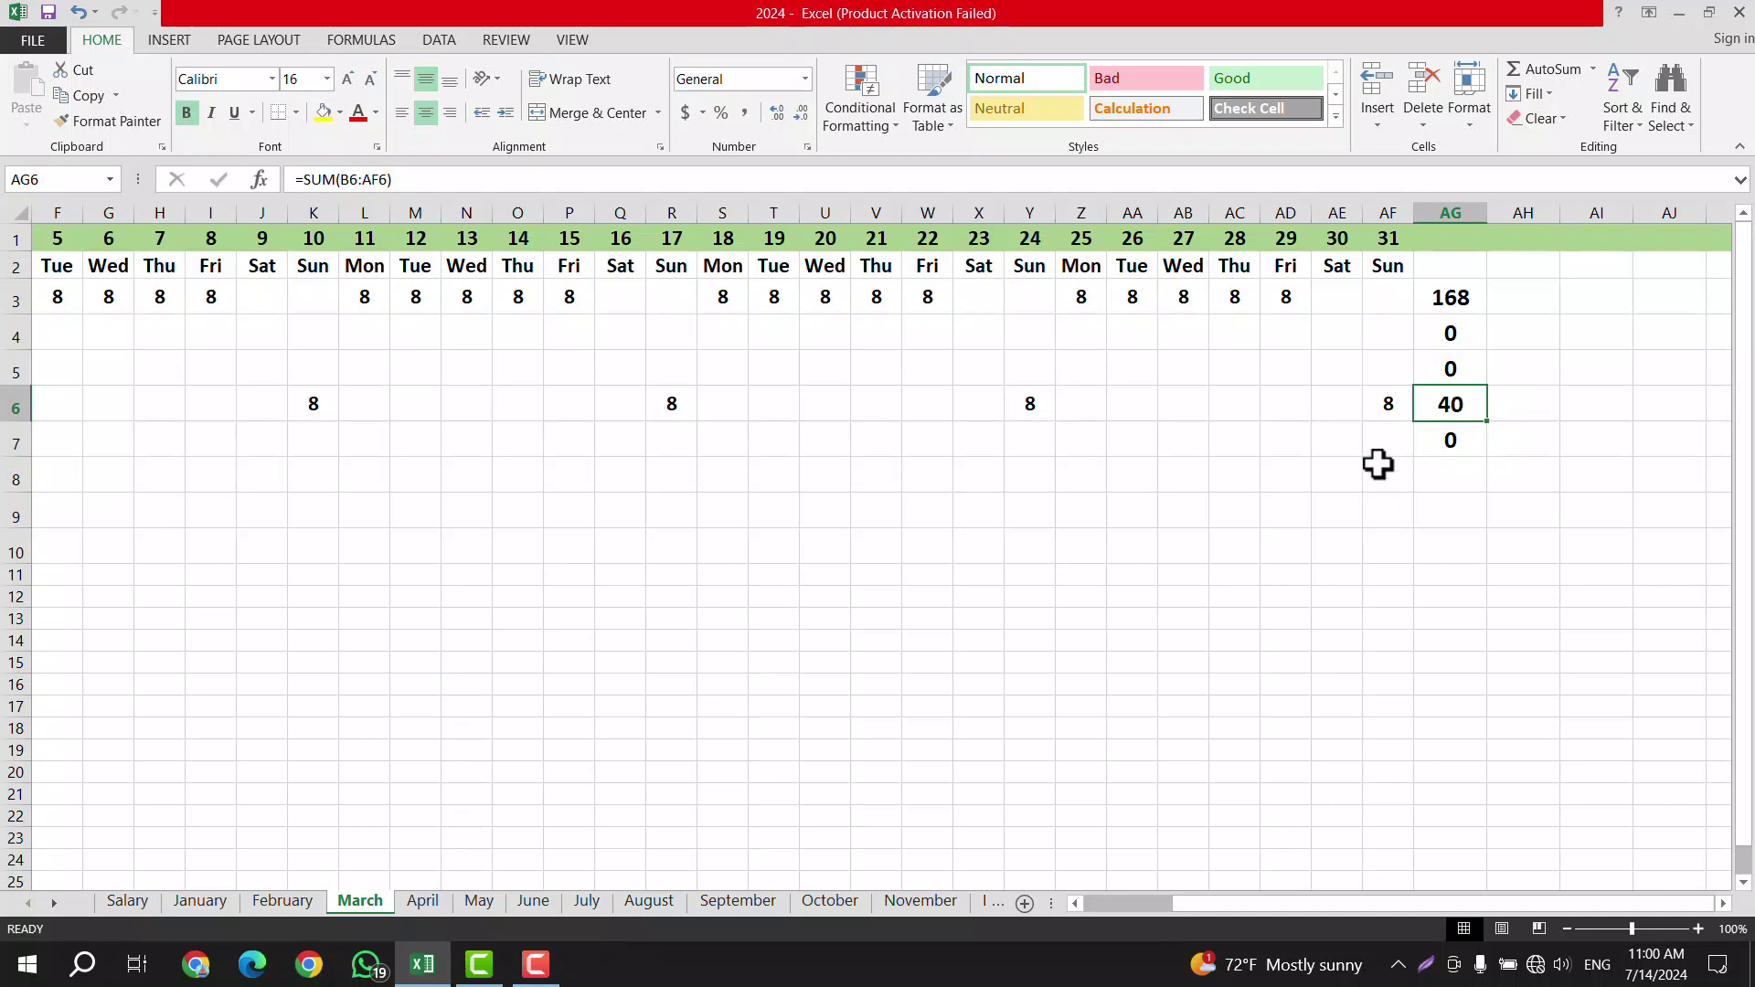
click(1463, 291)
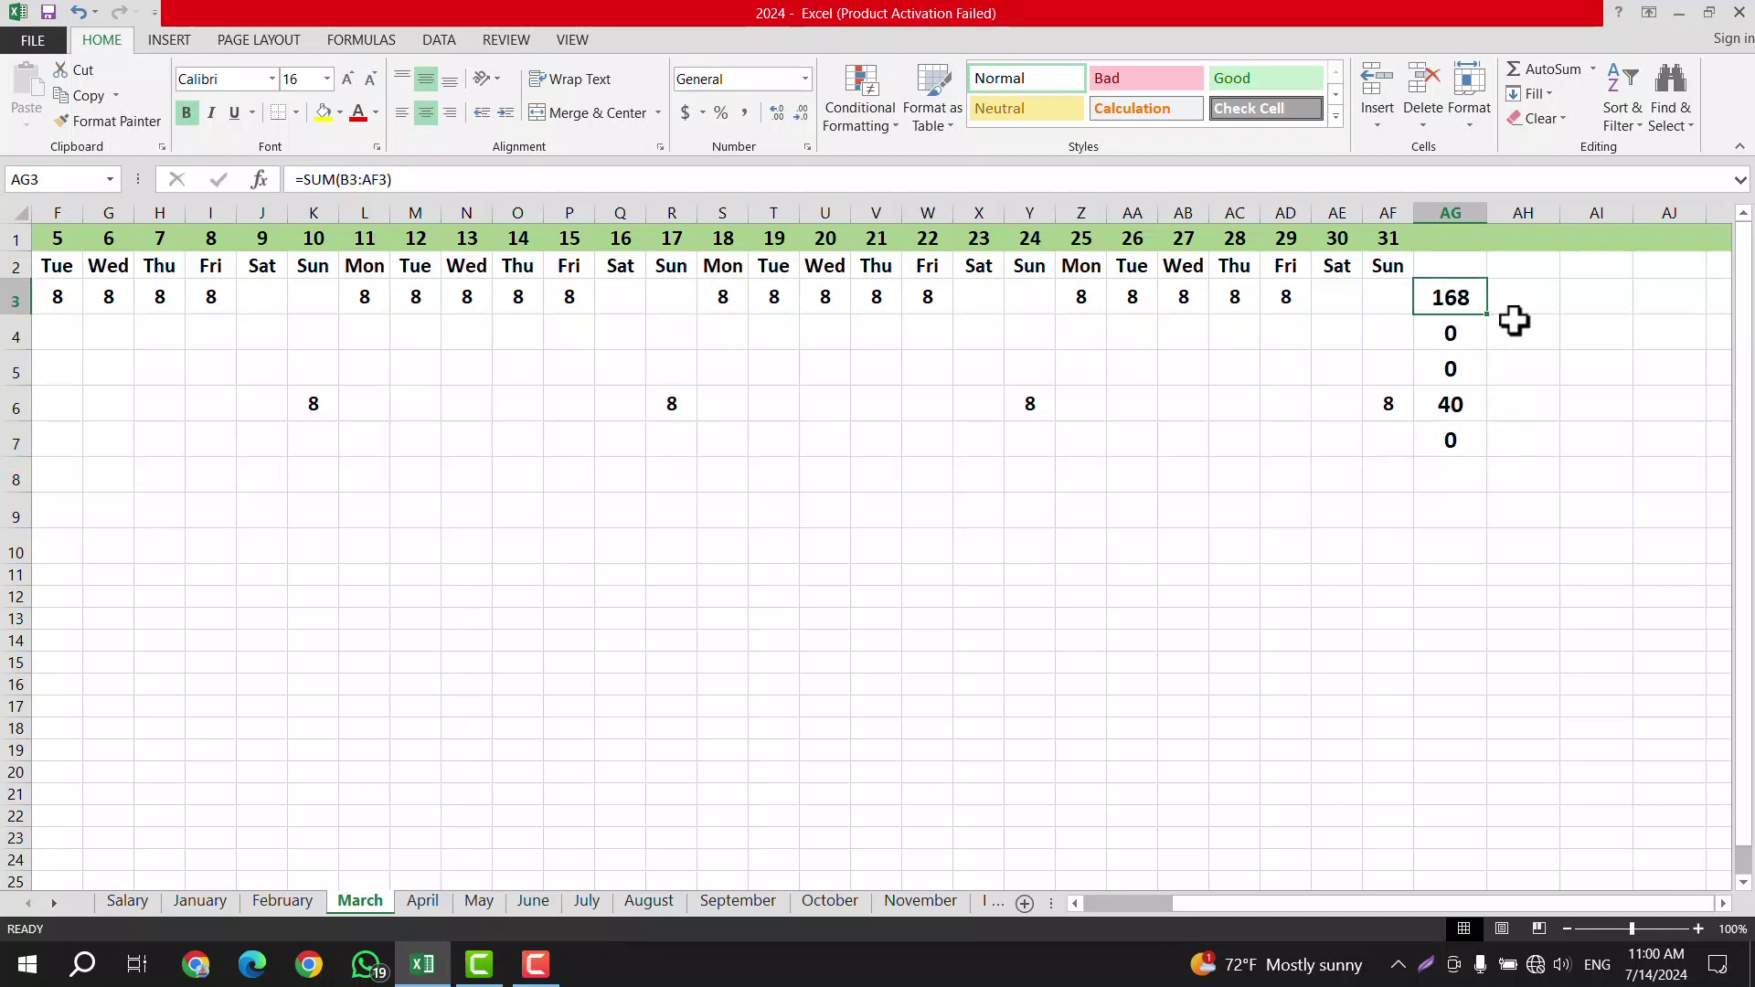
Step: Enter the hourly rate 10030 beside the 기본 and 주휴 hour totals, in cells AH3 and AH6
click(1526, 297)
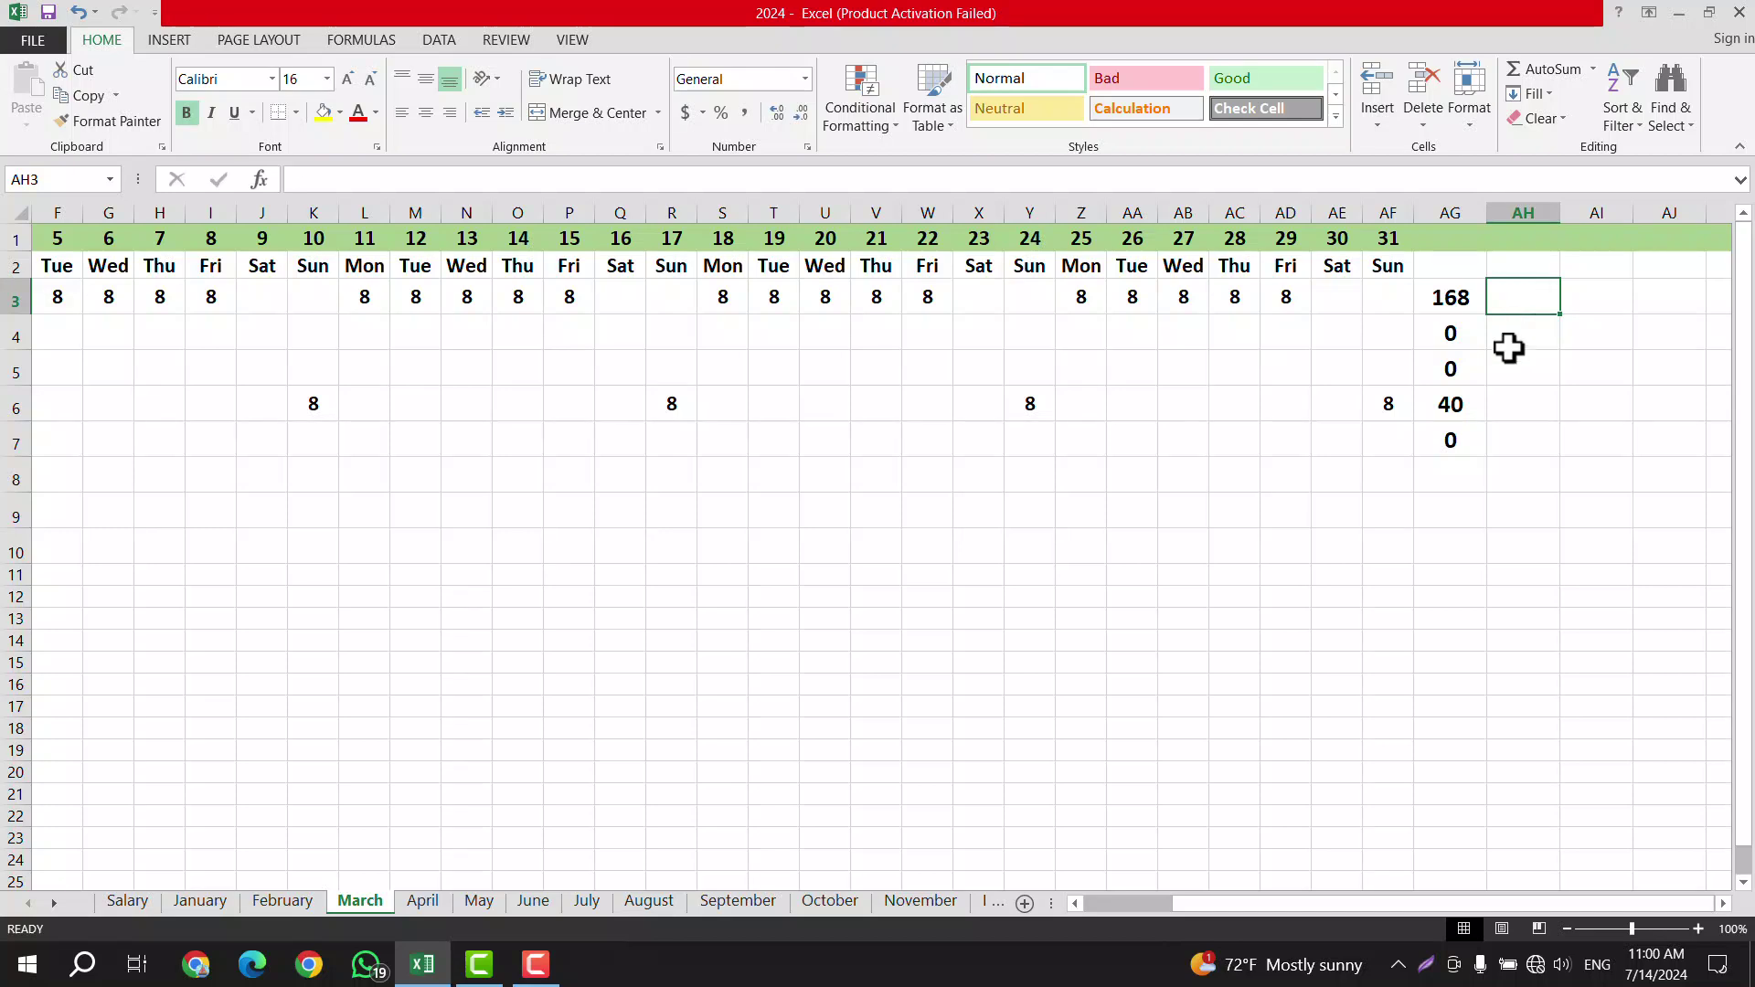
click(1522, 331)
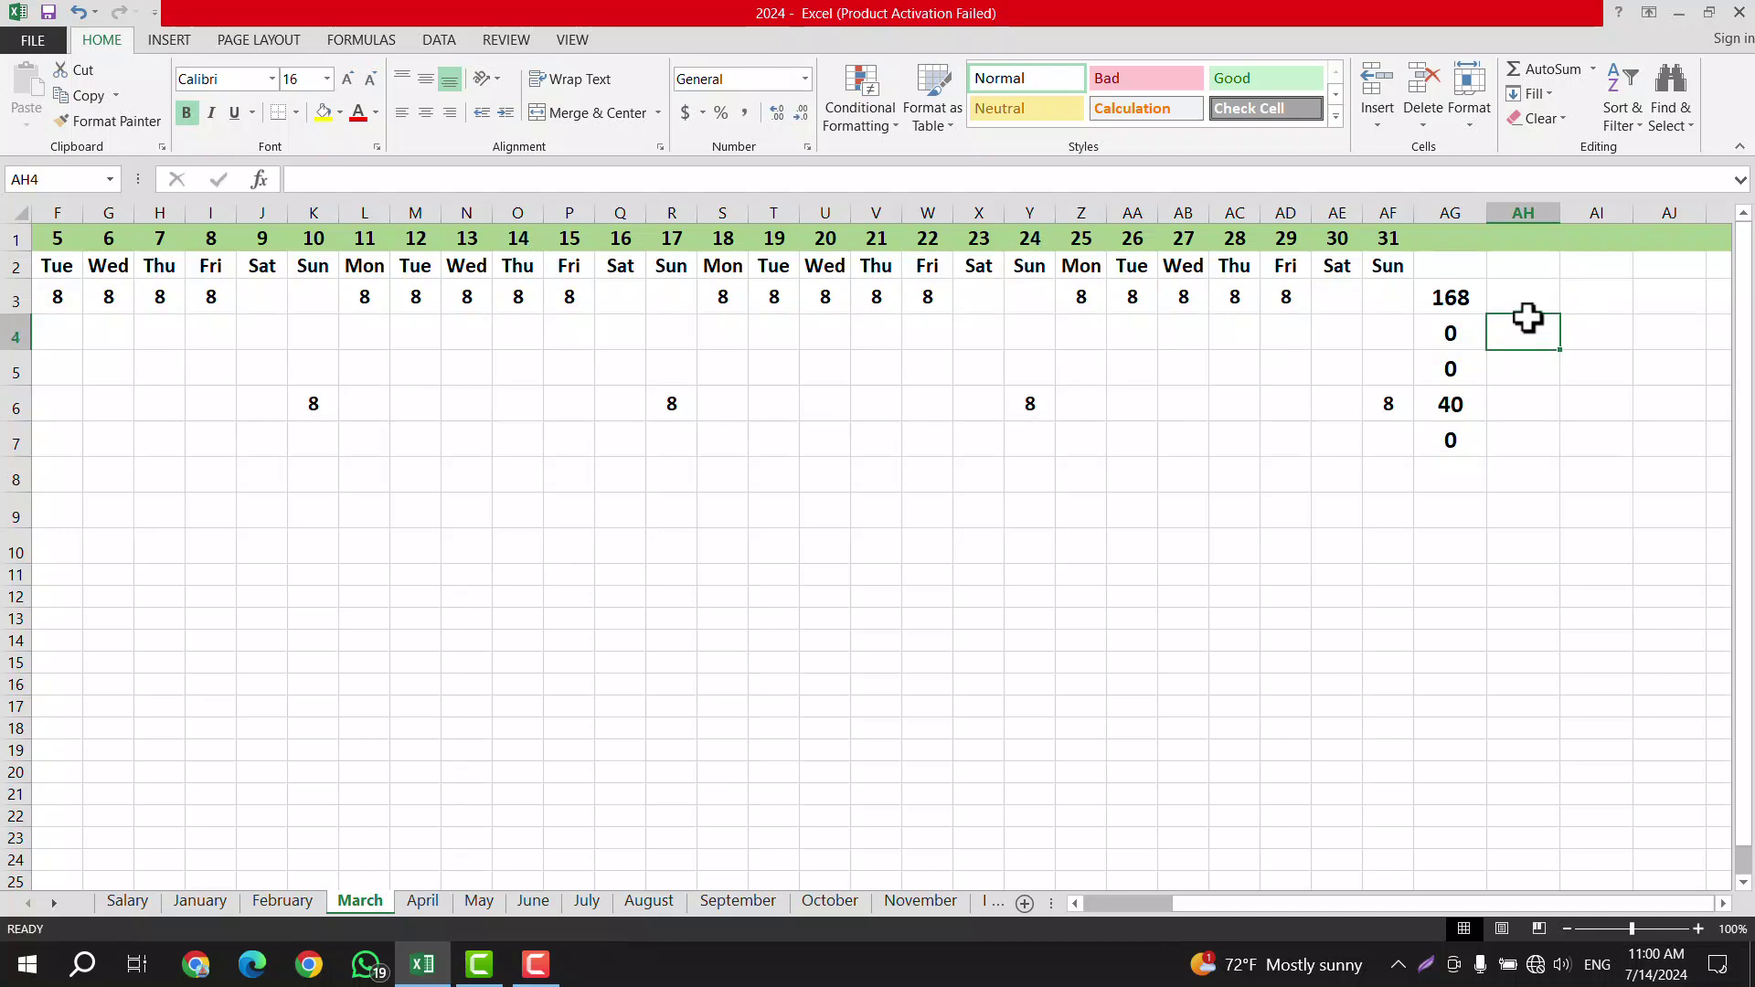
click(1527, 309)
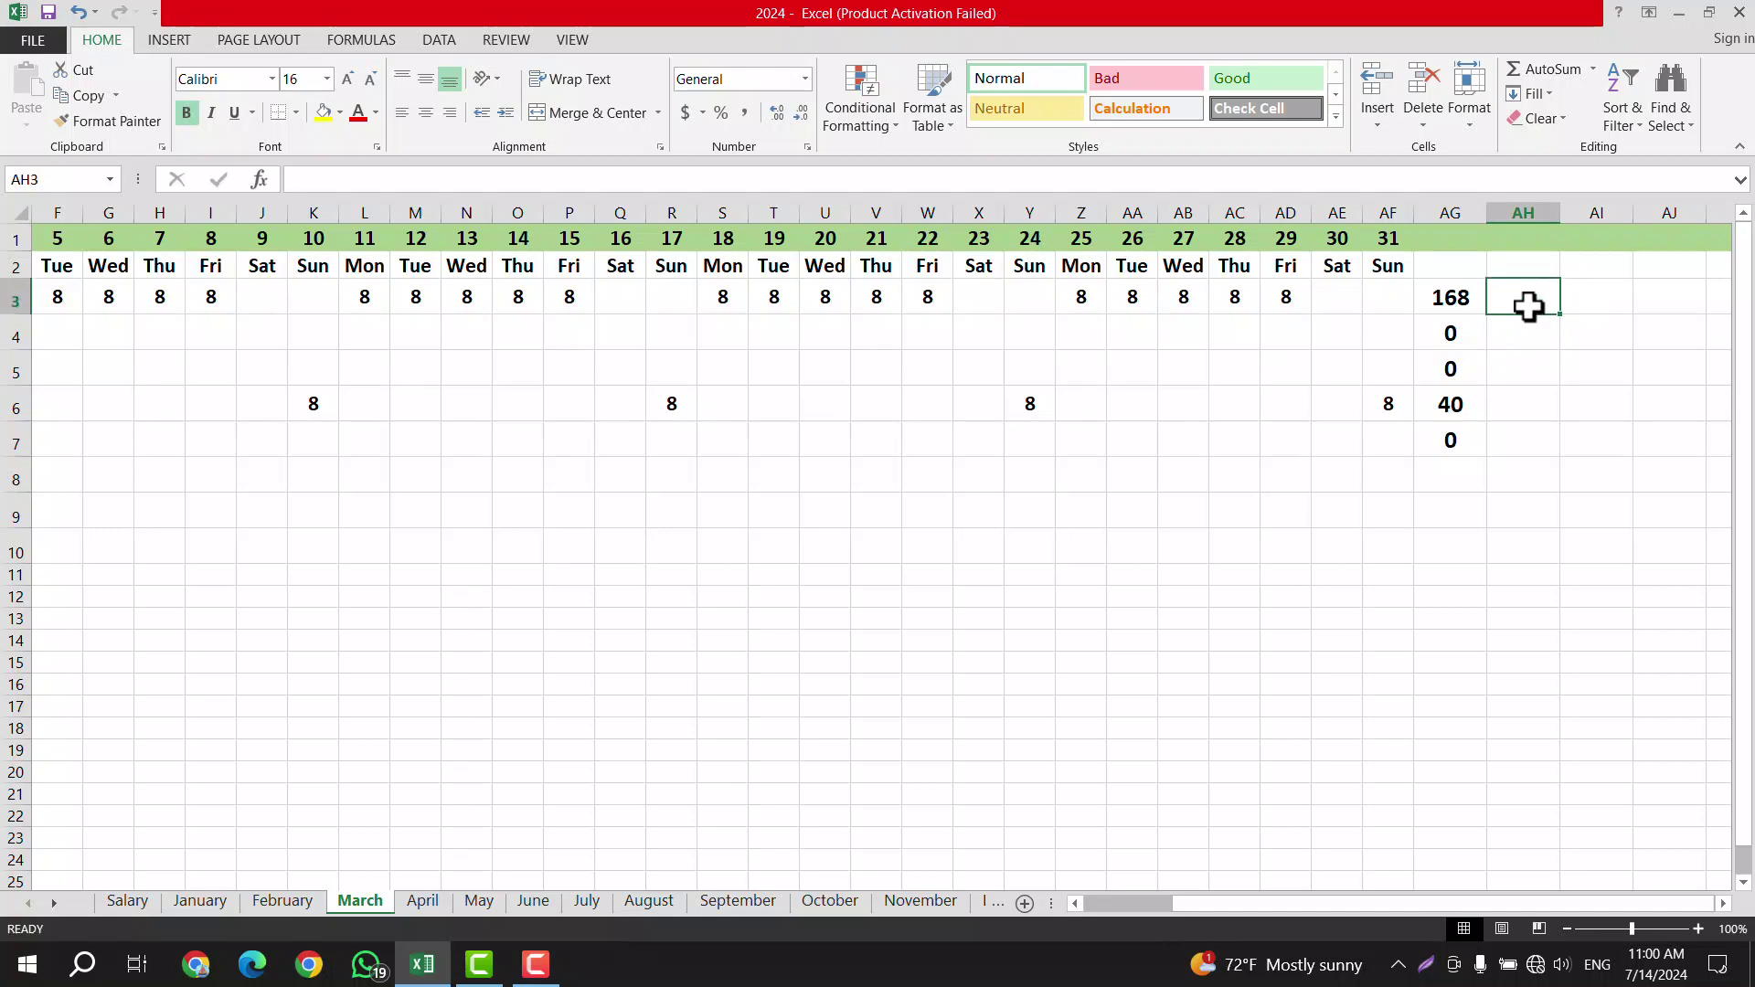
text(10)
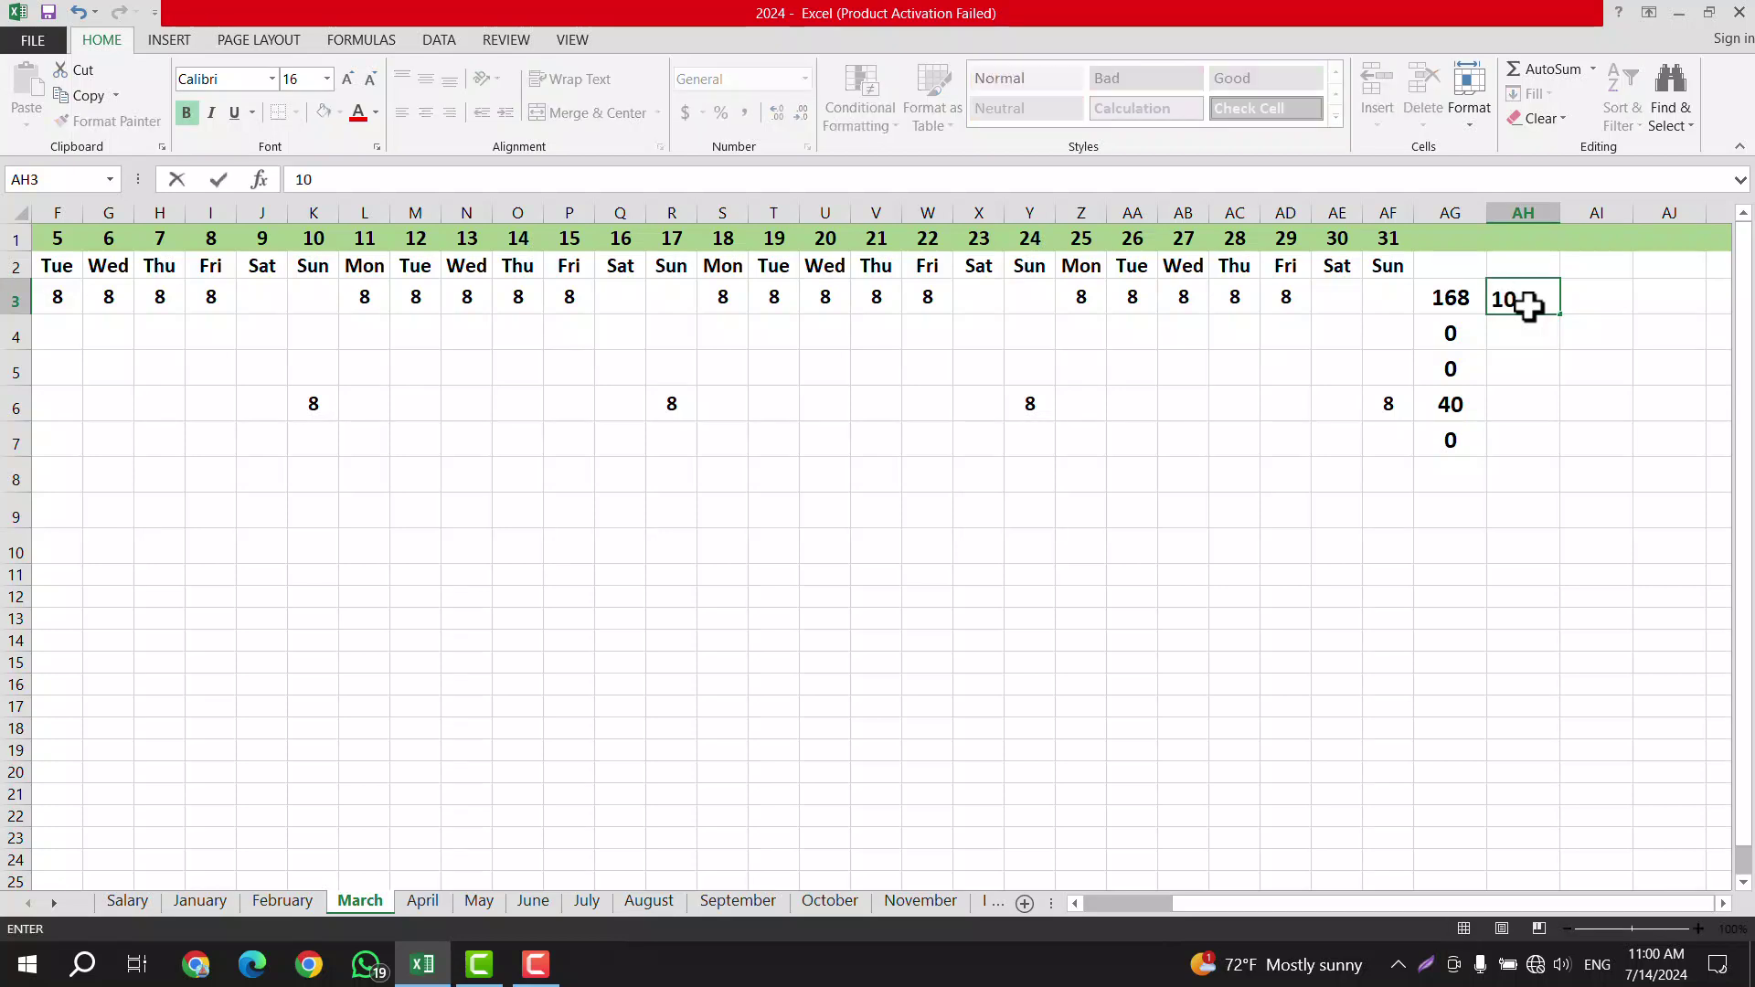
text(030)
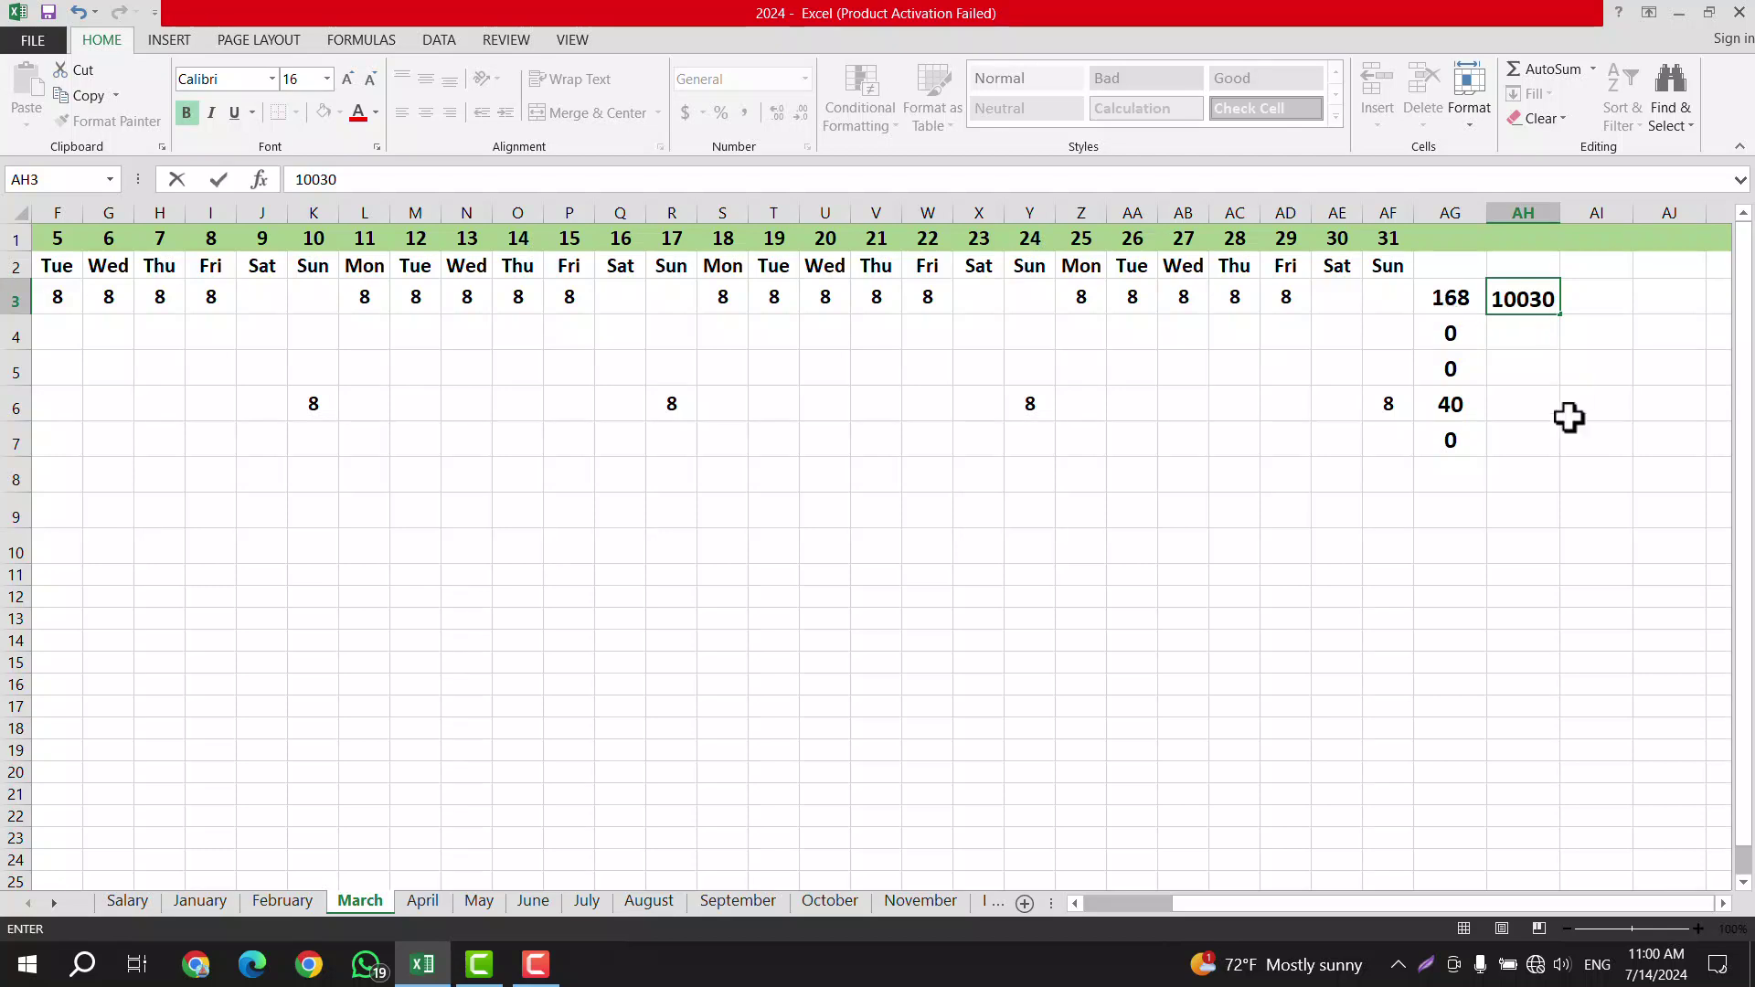
click(1536, 407)
text(1)
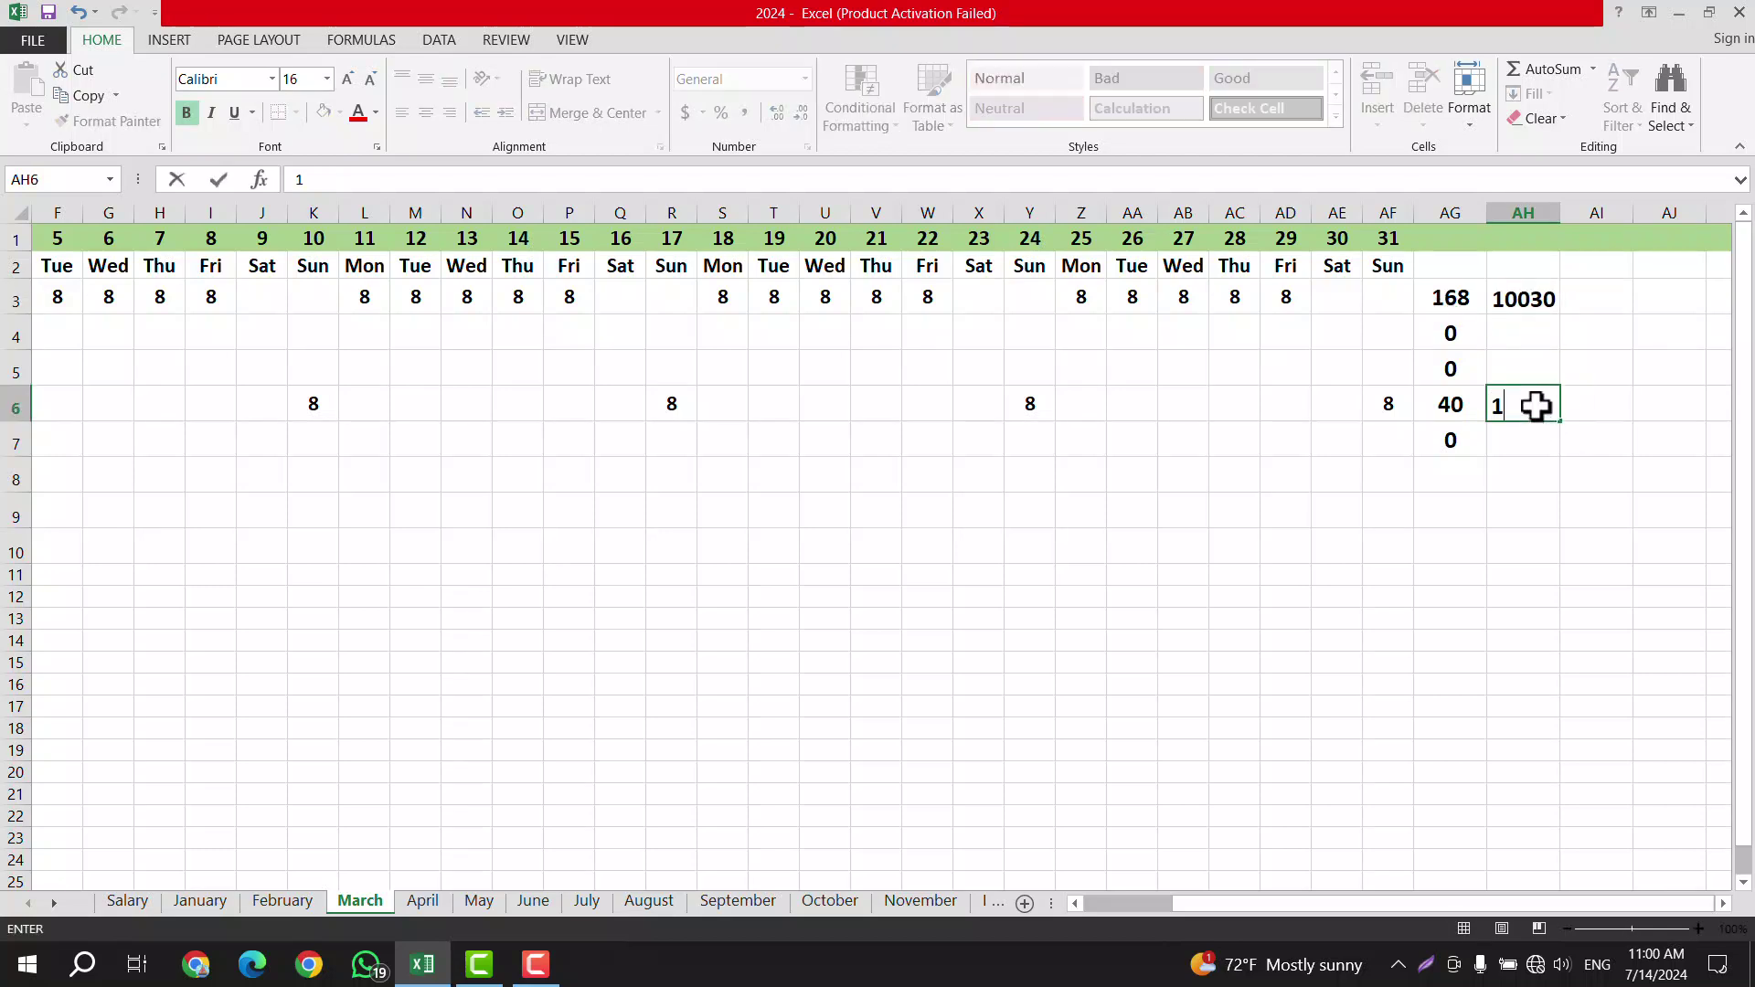
text(0030)
Step: Calculate the pay in AI3 with the formula =AG3*AH3 and fill it down to AI7
click(1602, 297)
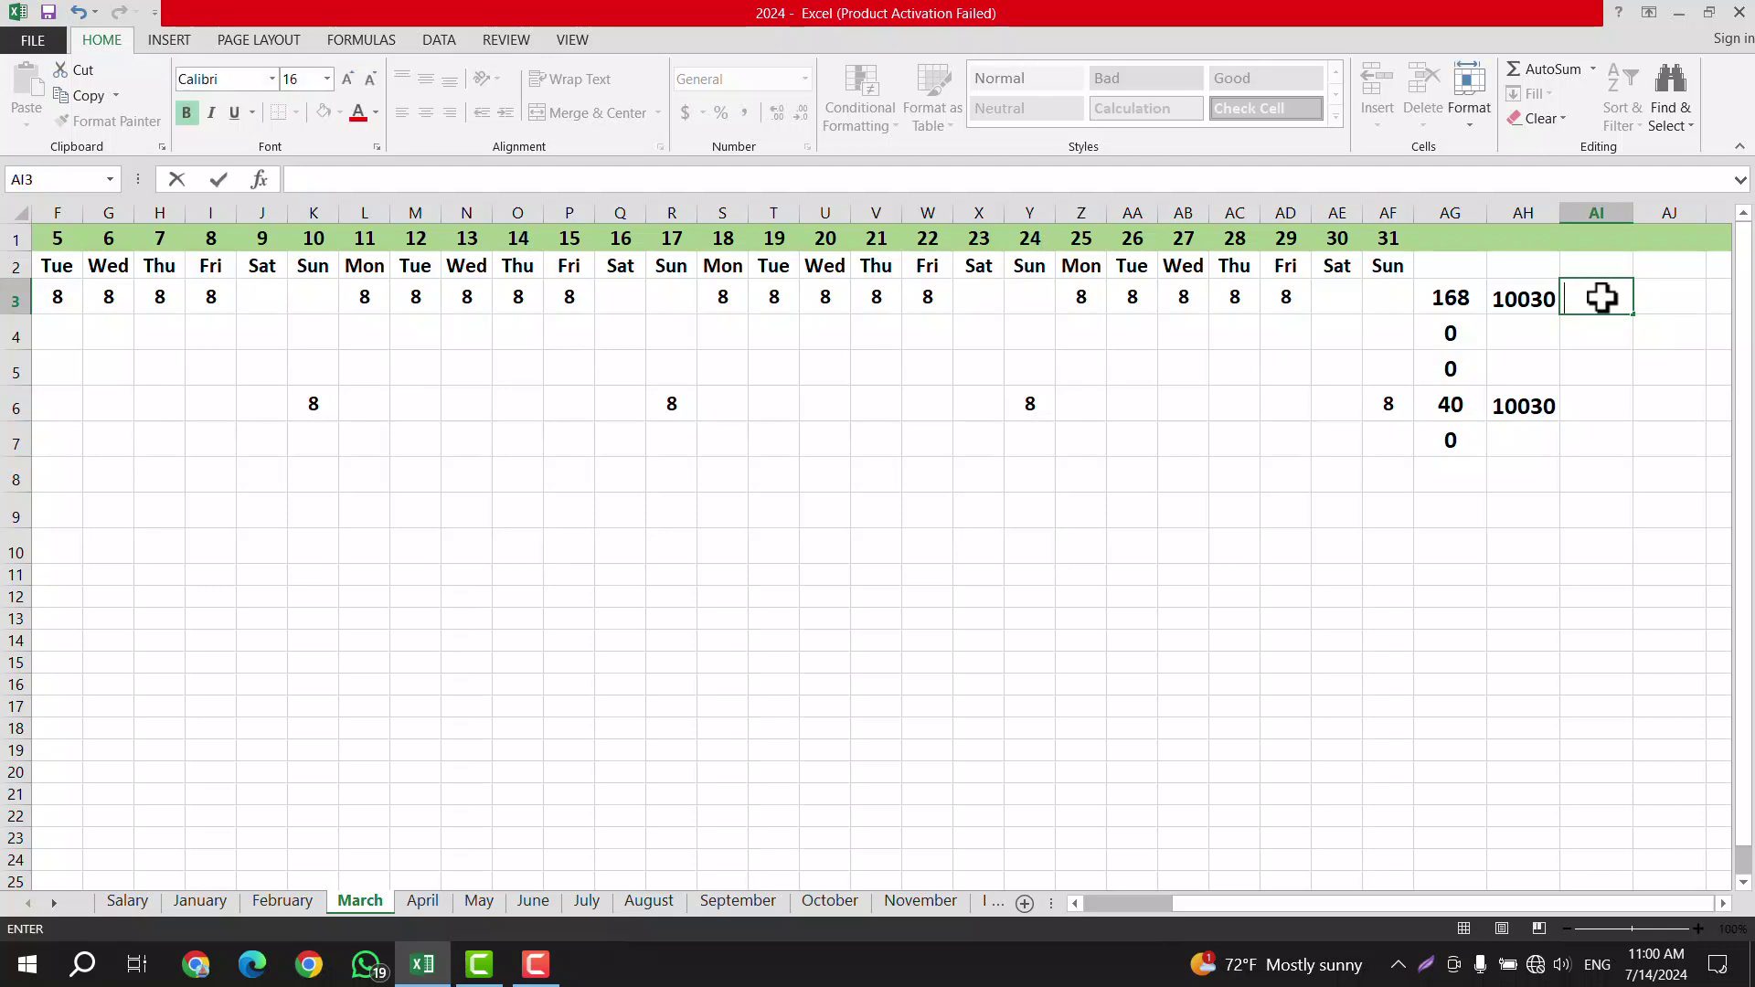
text(=)
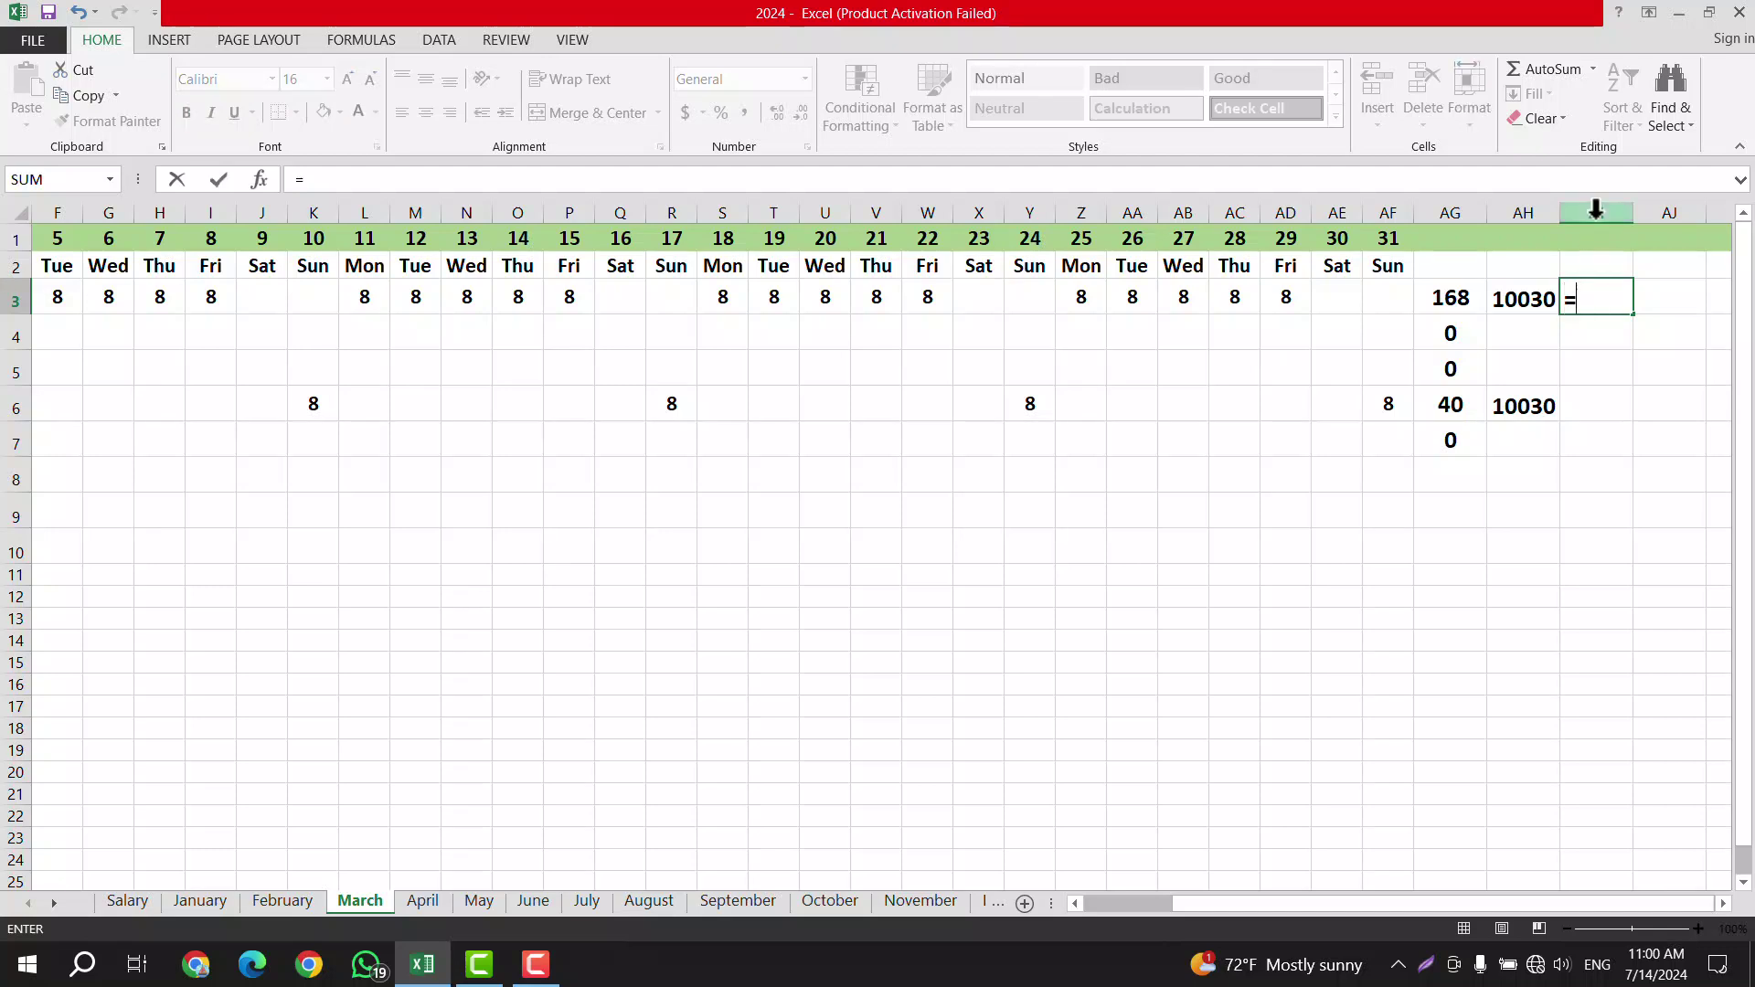
click(1458, 303)
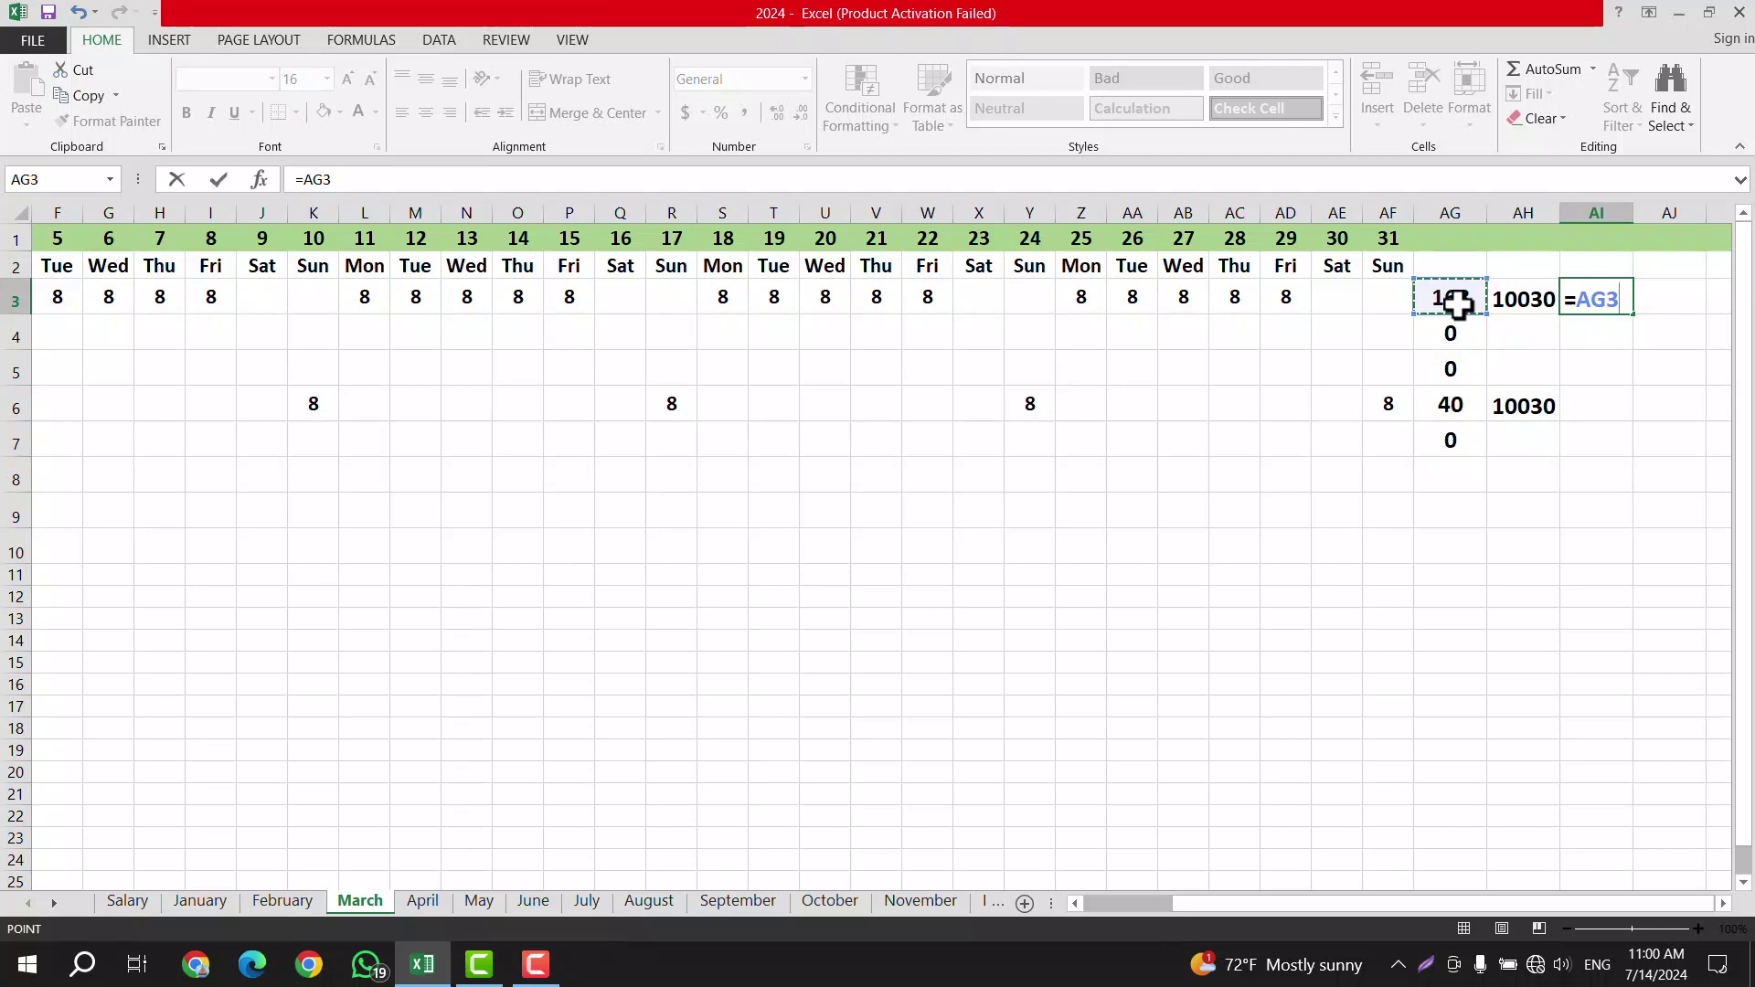
text(*)
click(1517, 309)
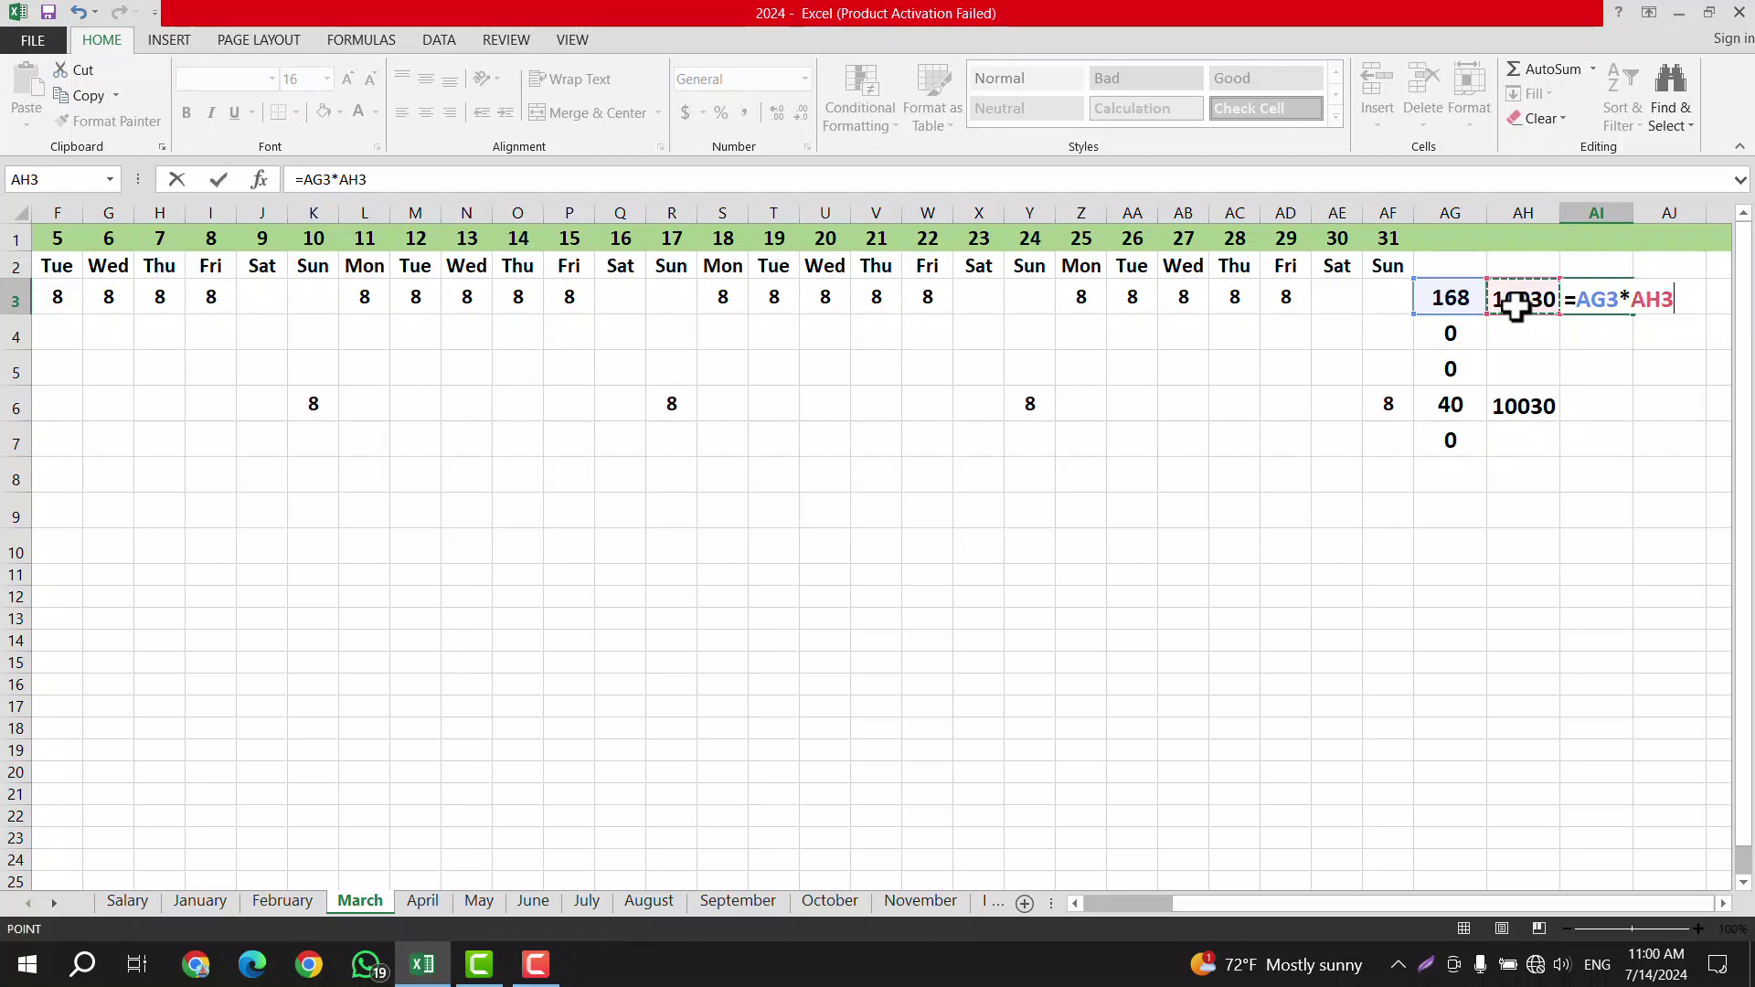
key(Return)
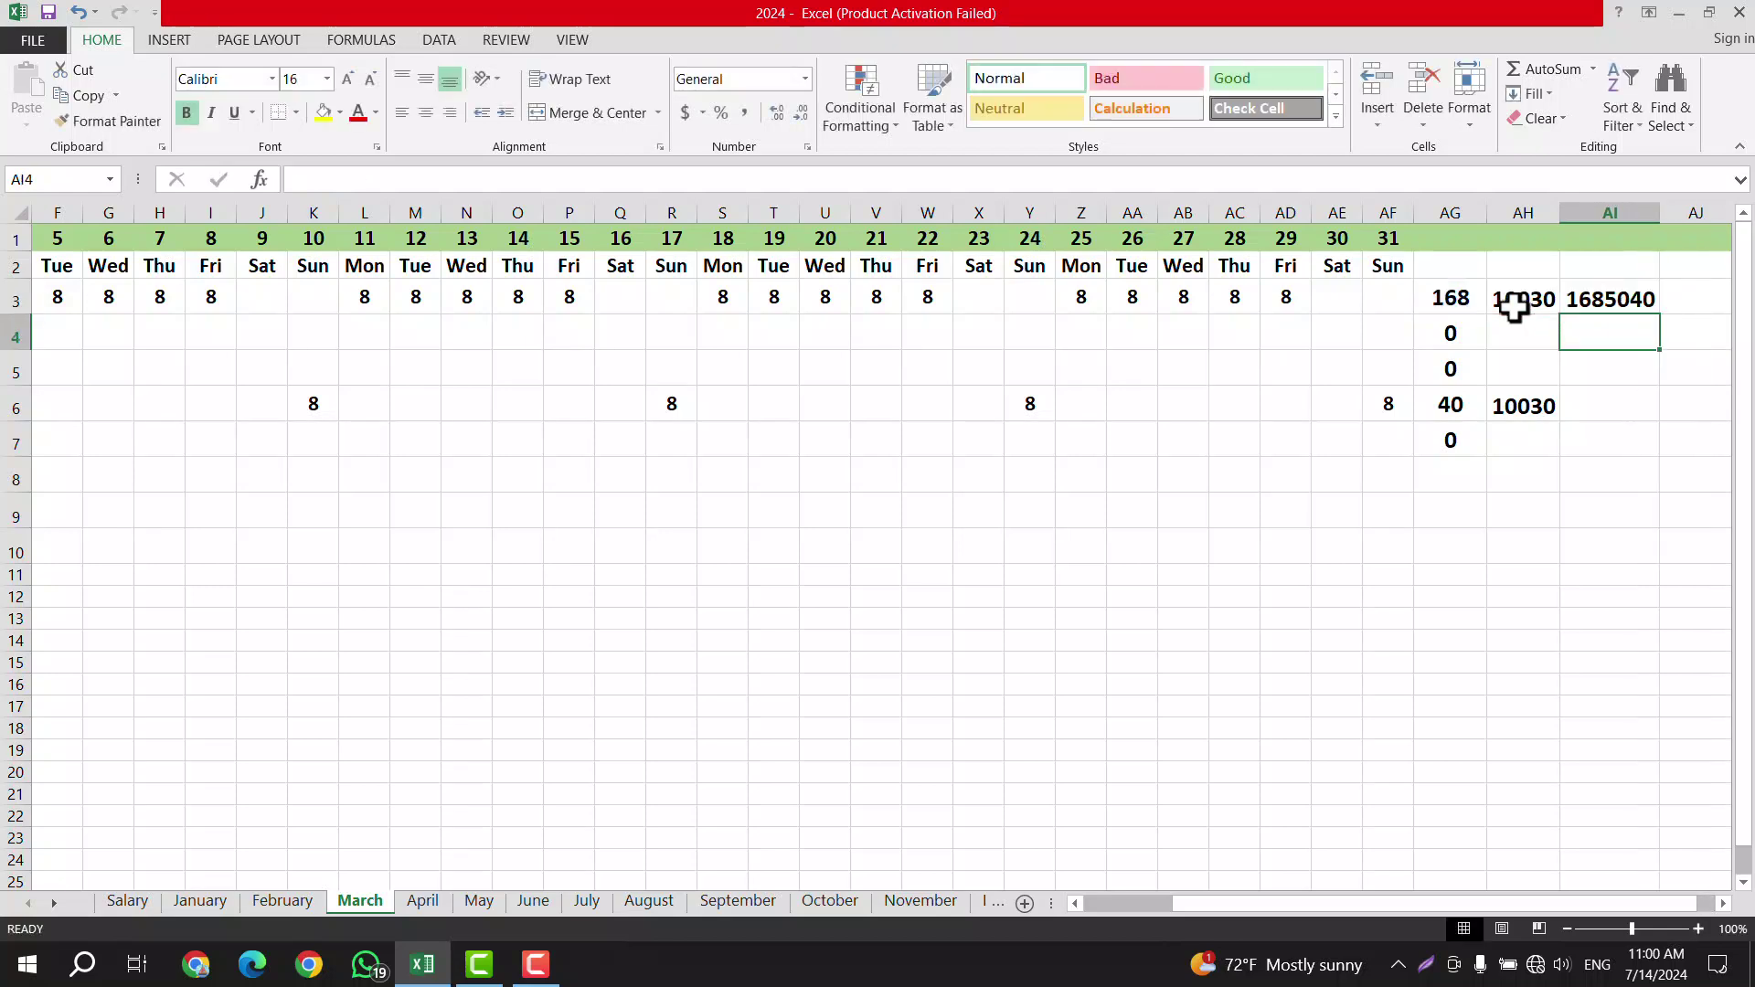
click(1623, 298)
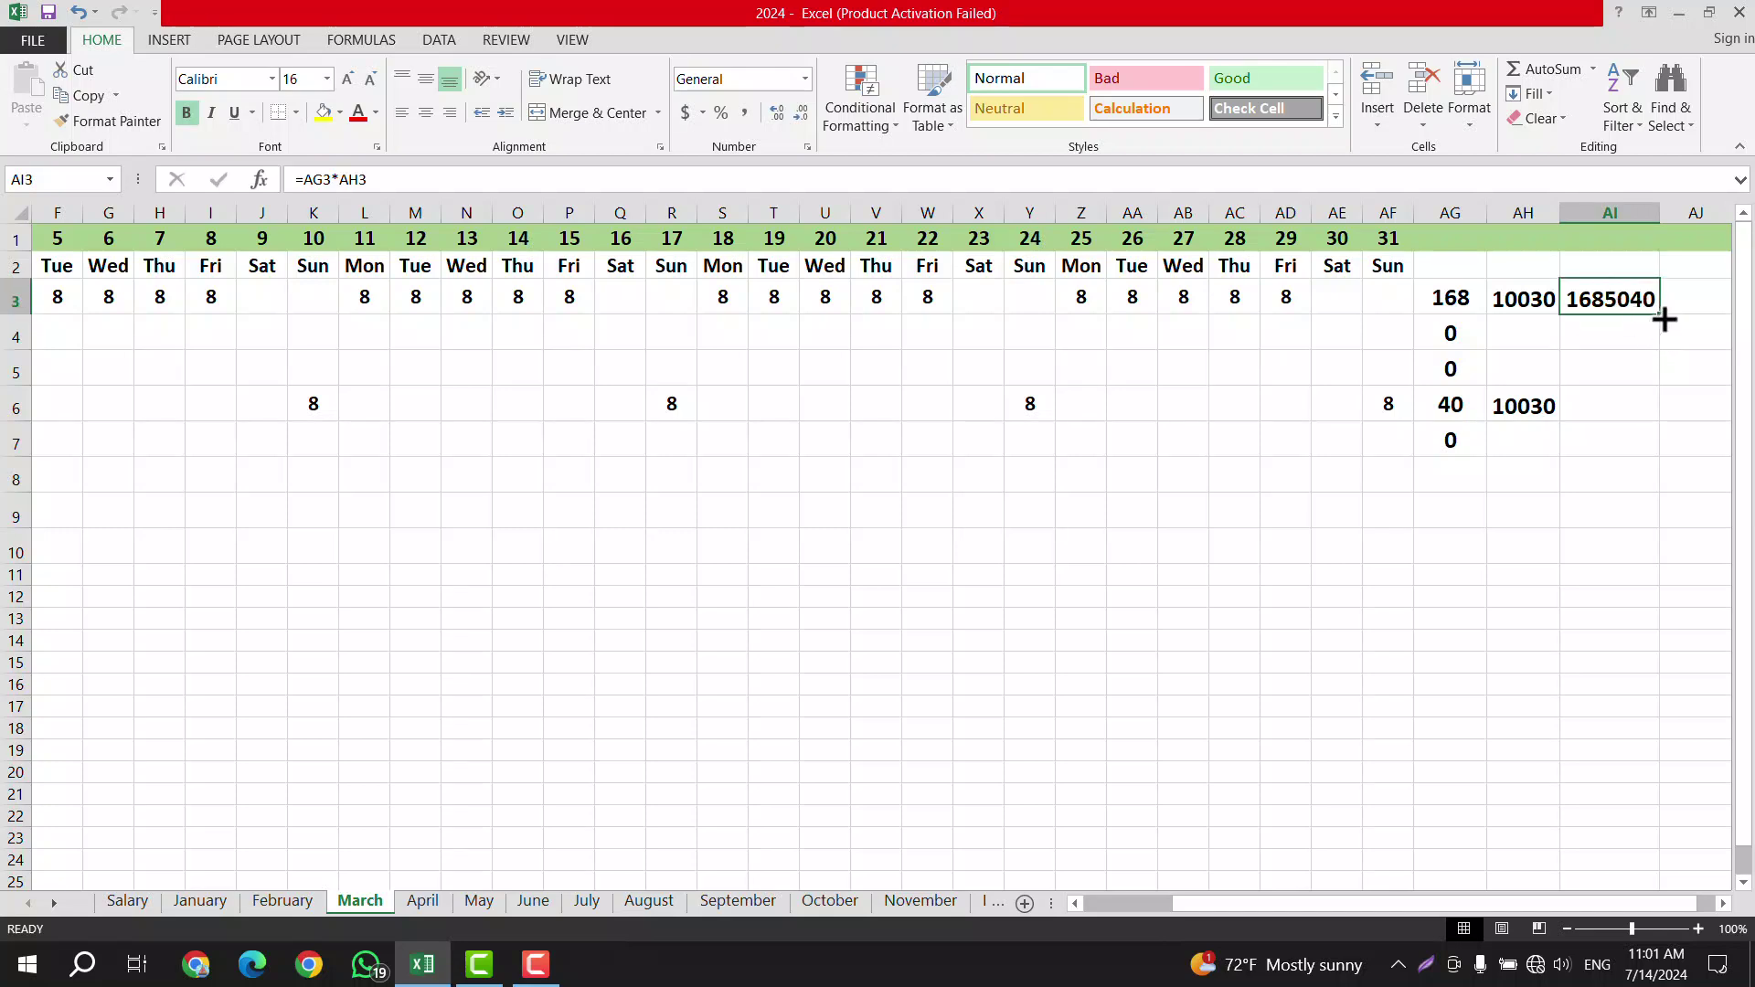
drag(1664, 319, 1619, 457)
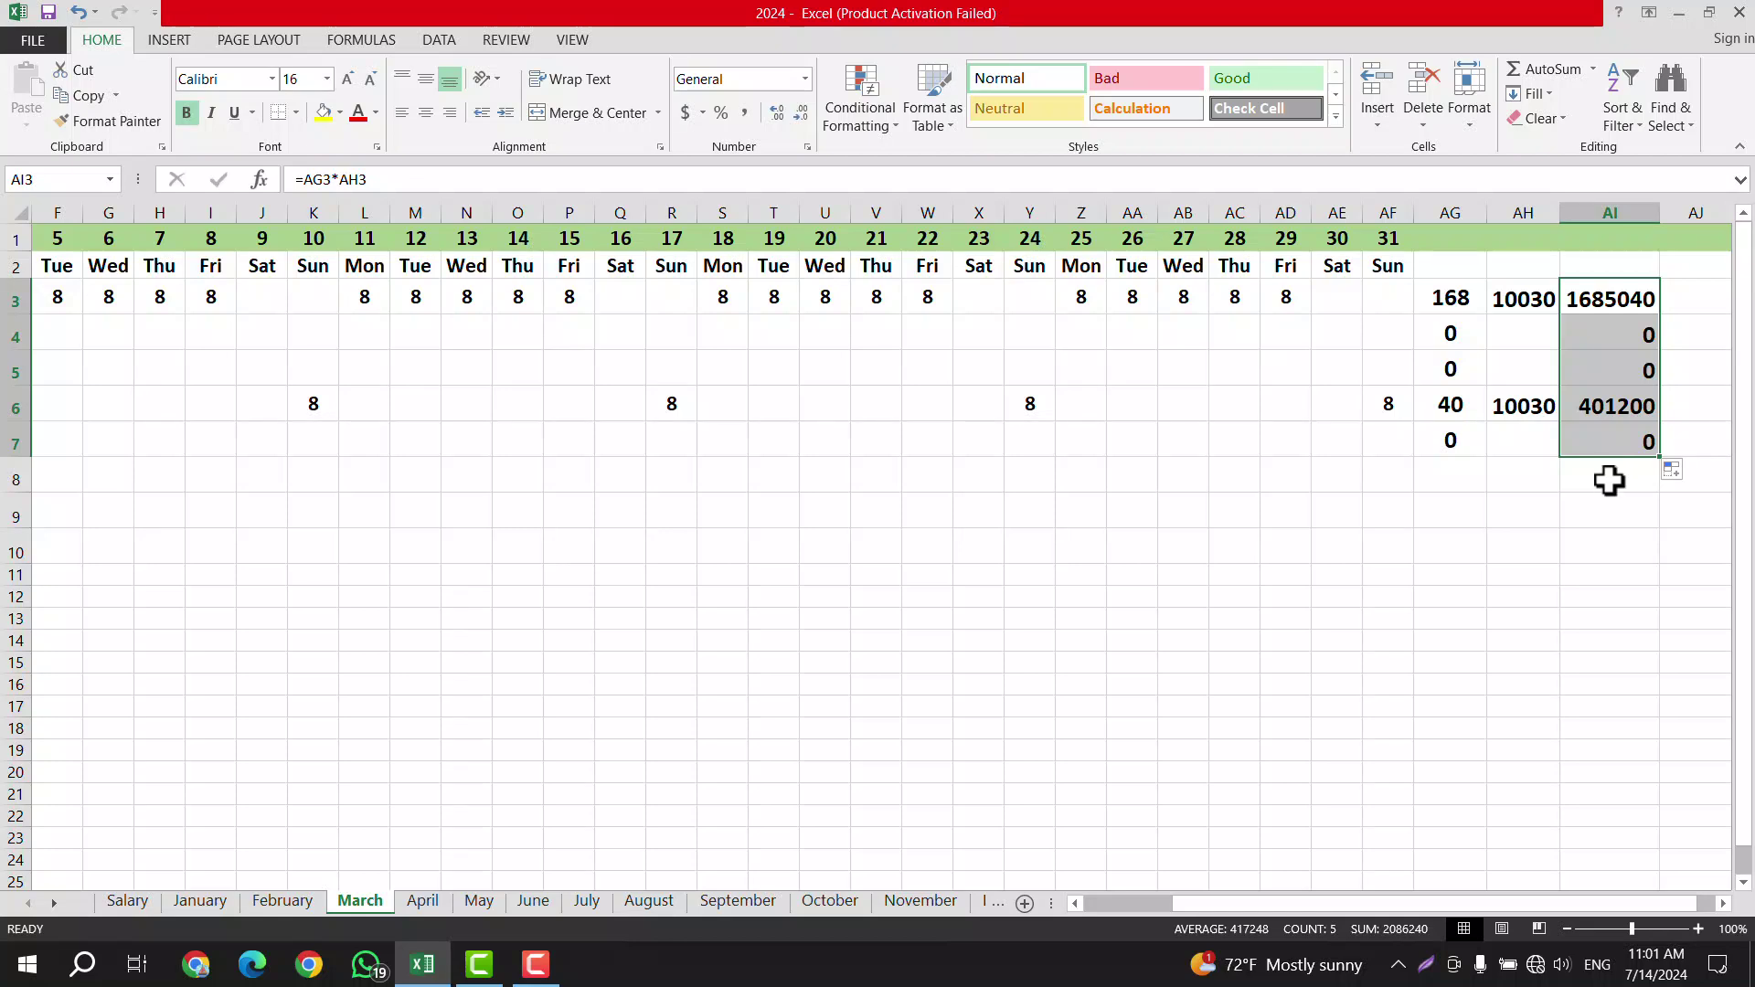
Step: Total the pay amounts in AI3:AI7 with AutoSum, placing the sum in AI8
click(1614, 474)
drag(1609, 299, 1588, 441)
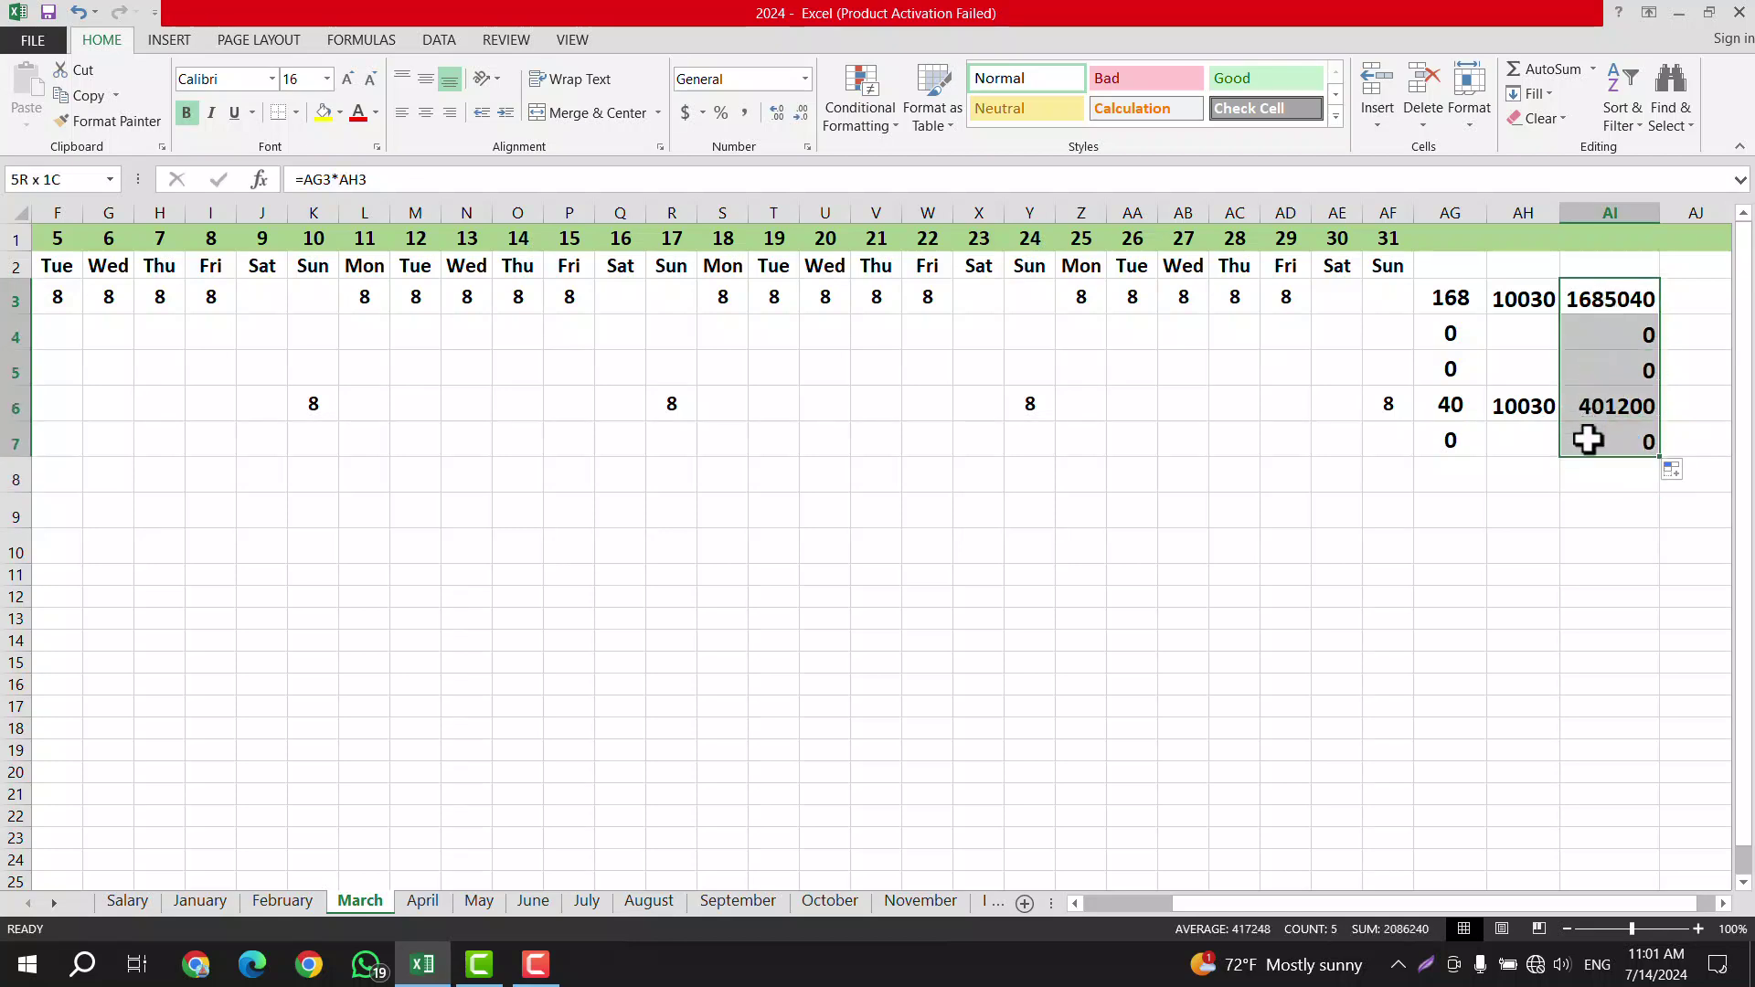
click(1562, 73)
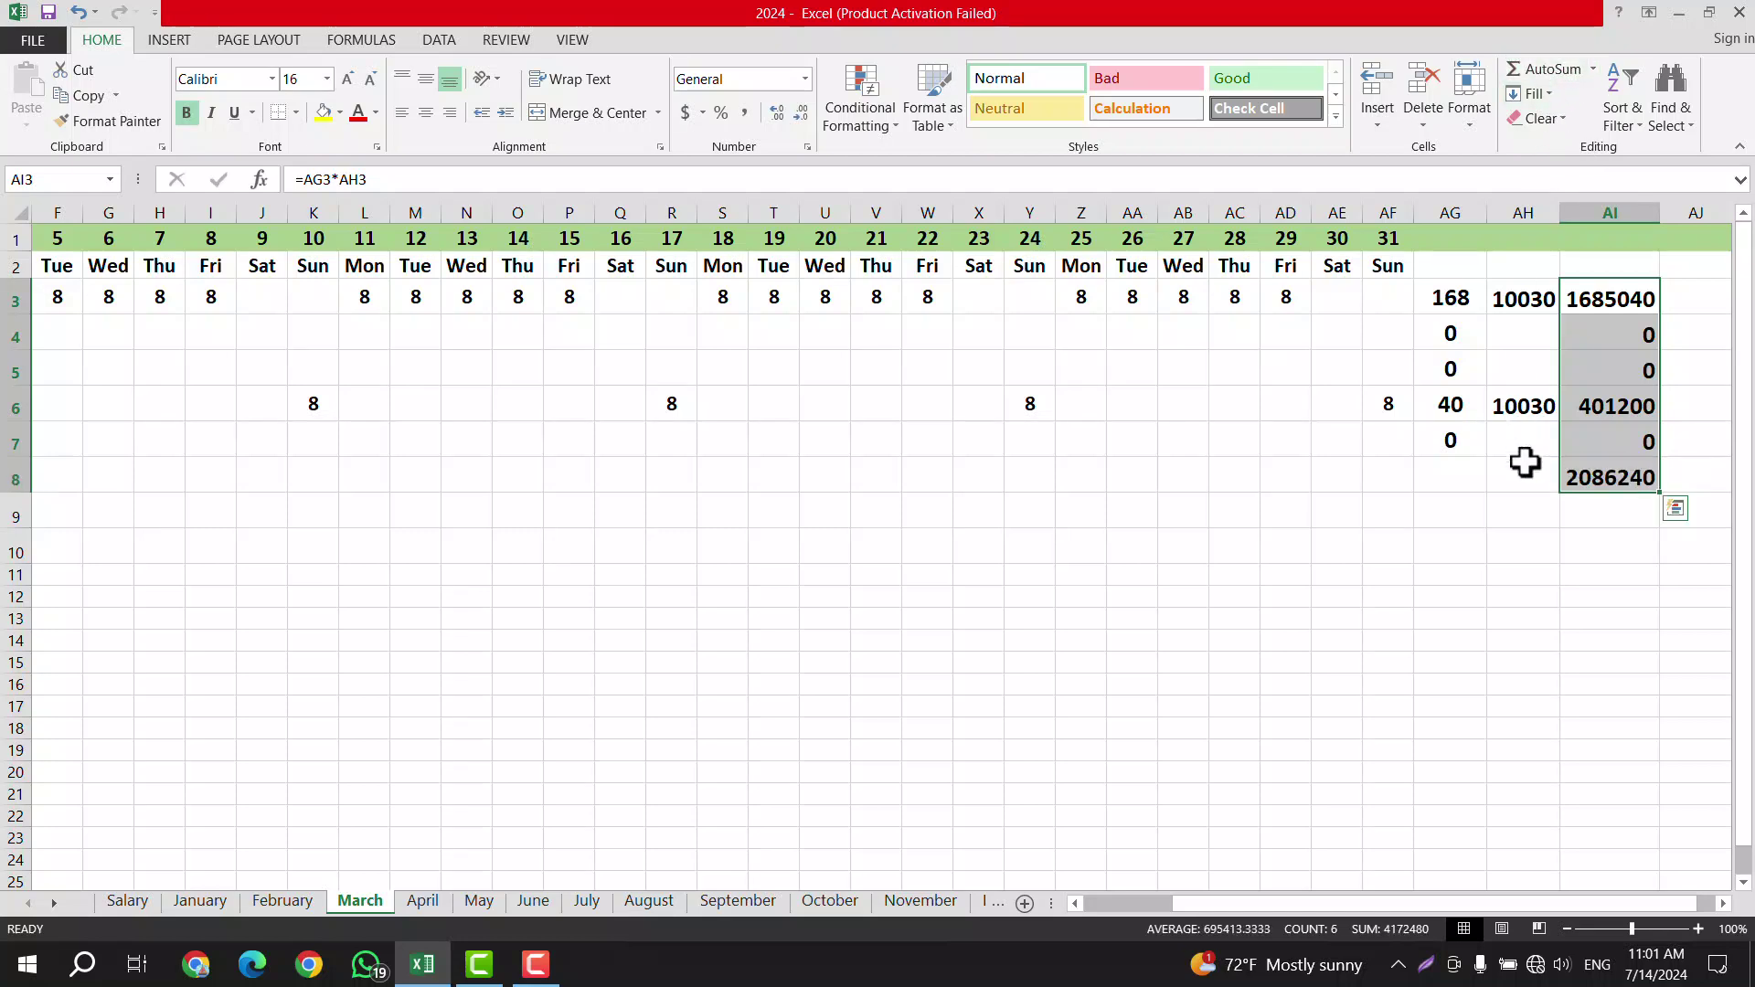
click(1618, 536)
click(1621, 499)
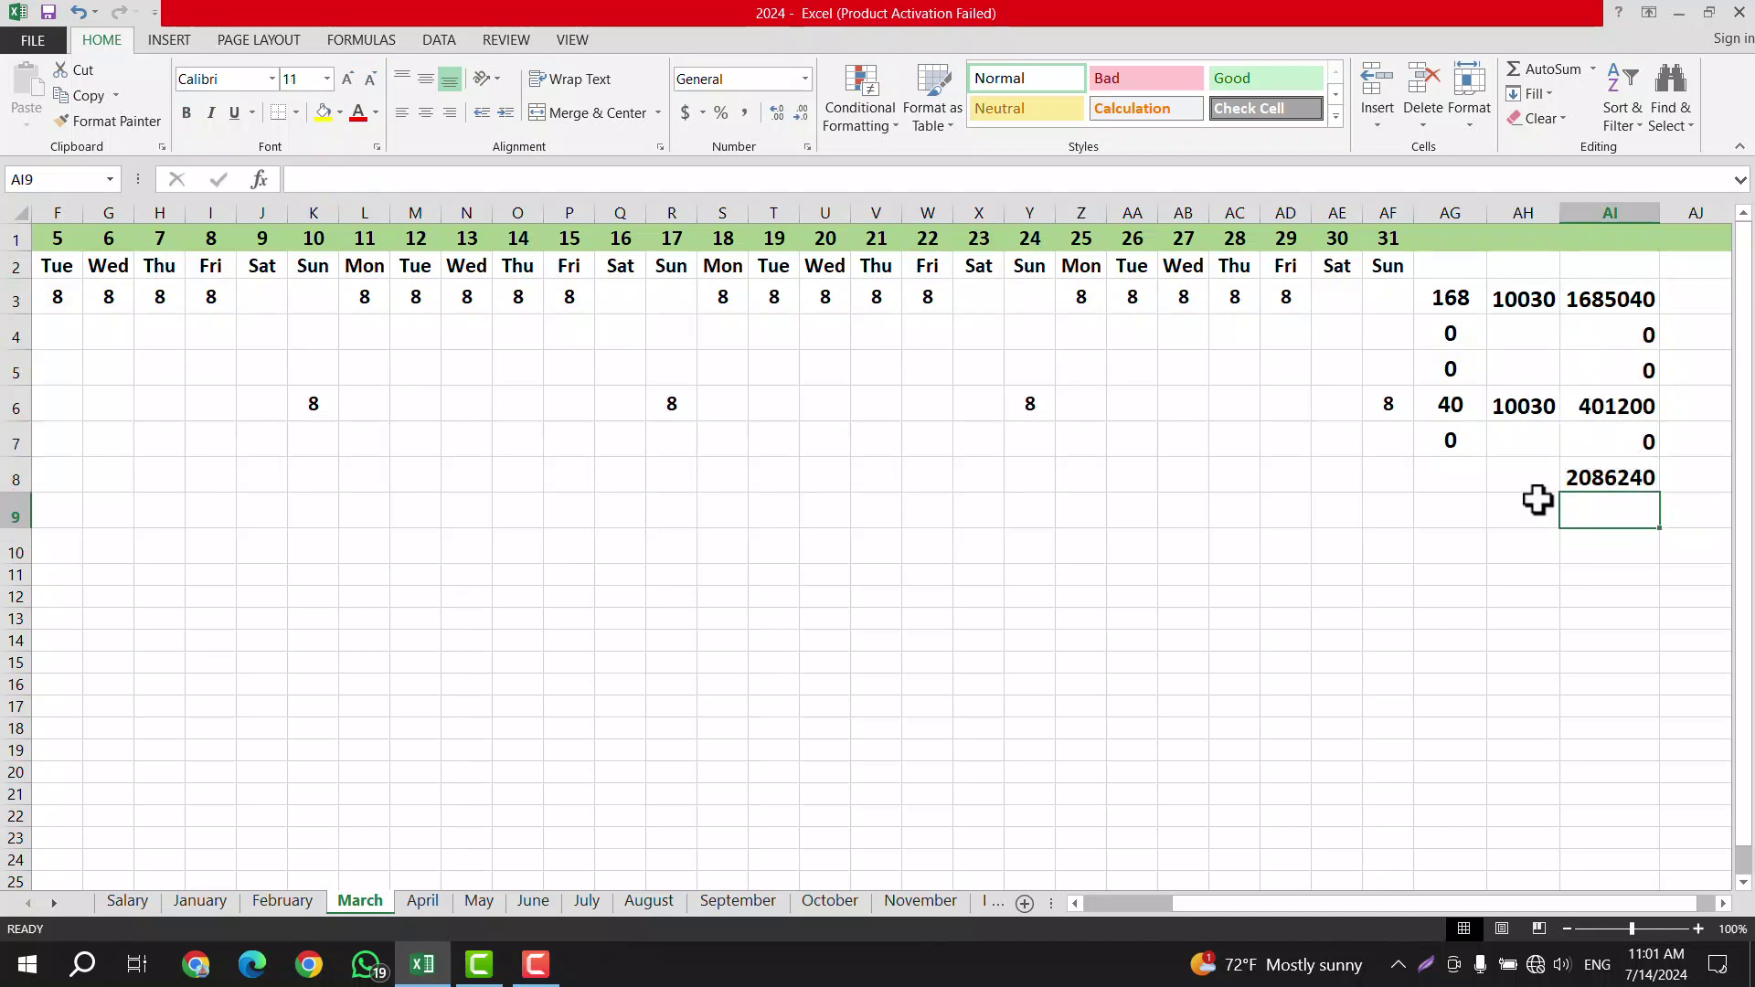
Step: Review the hour totals in column AG and the range used by the total pay formula in AI8
click(1449, 300)
click(1449, 430)
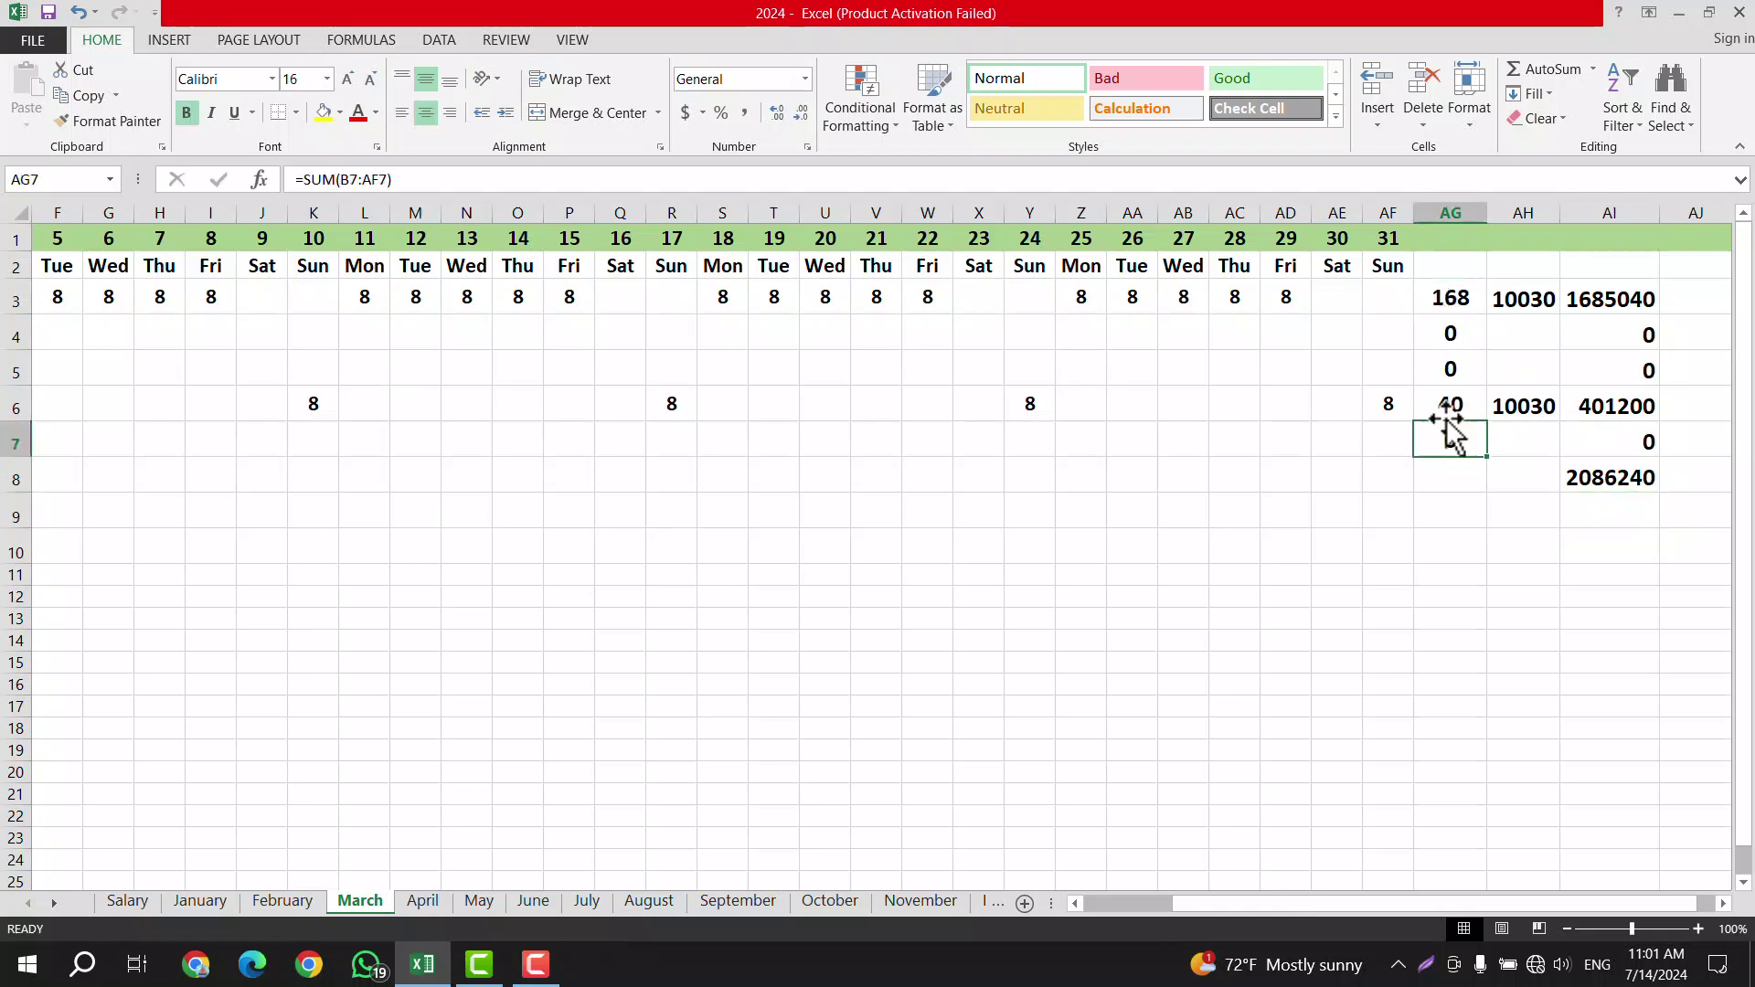
click(1449, 405)
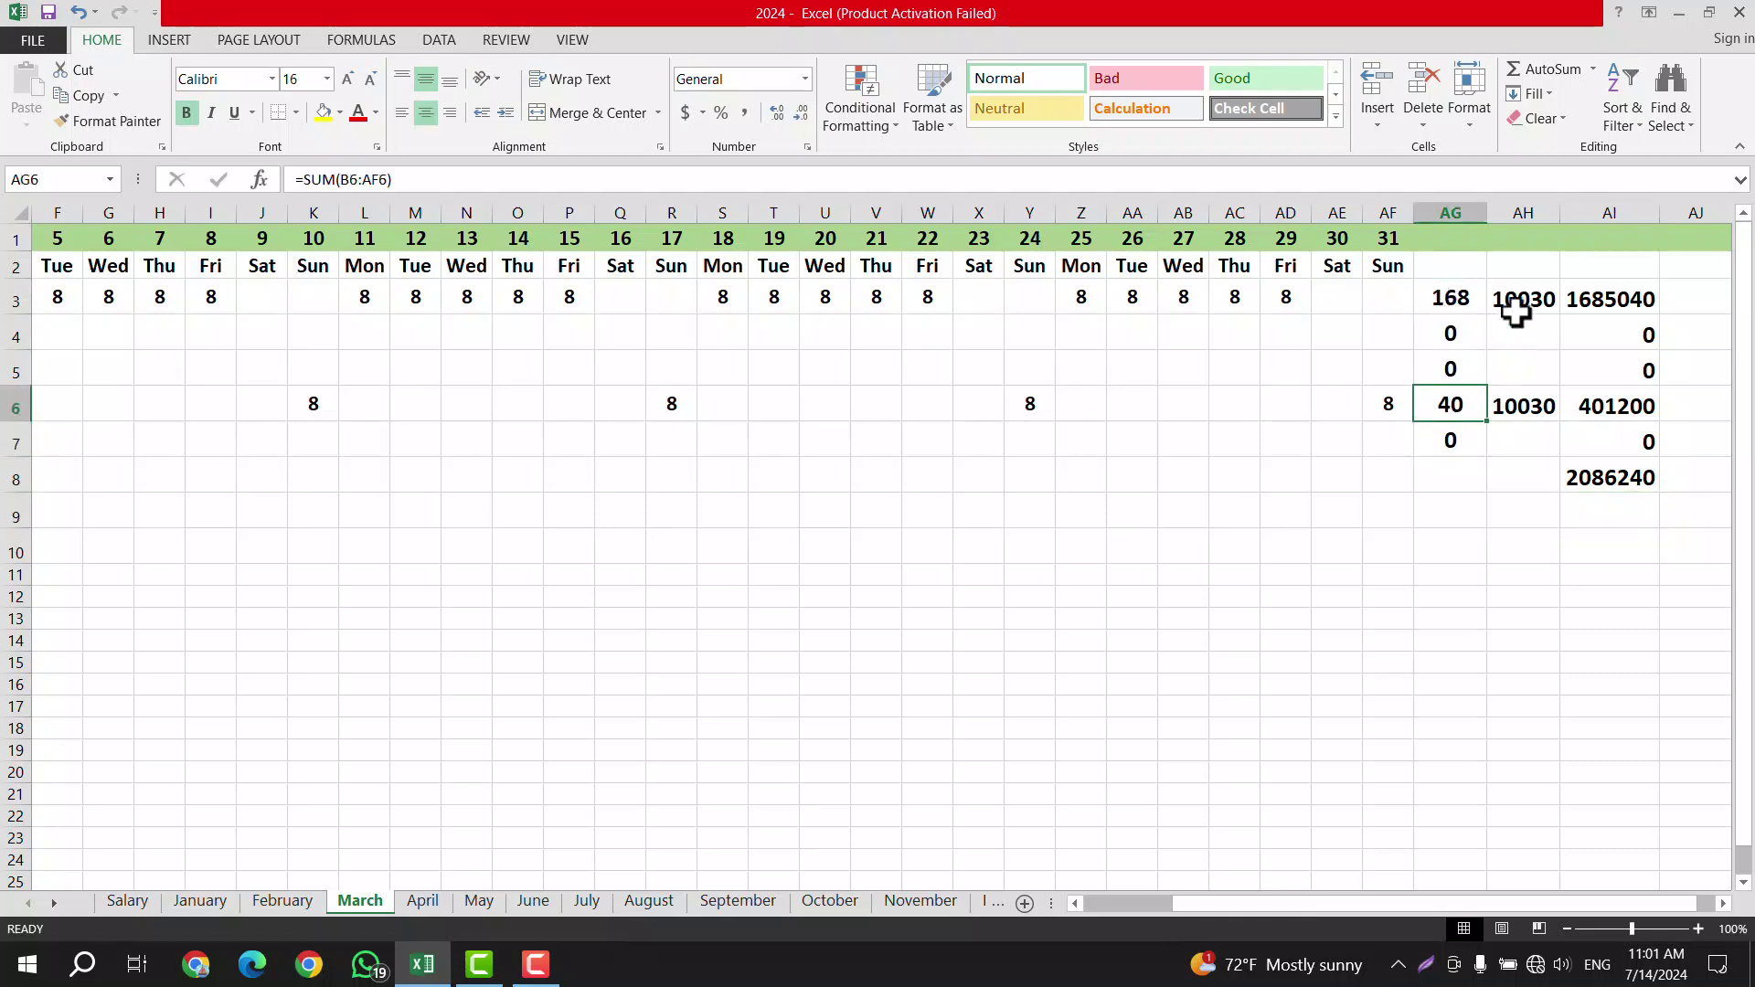
click(1617, 482)
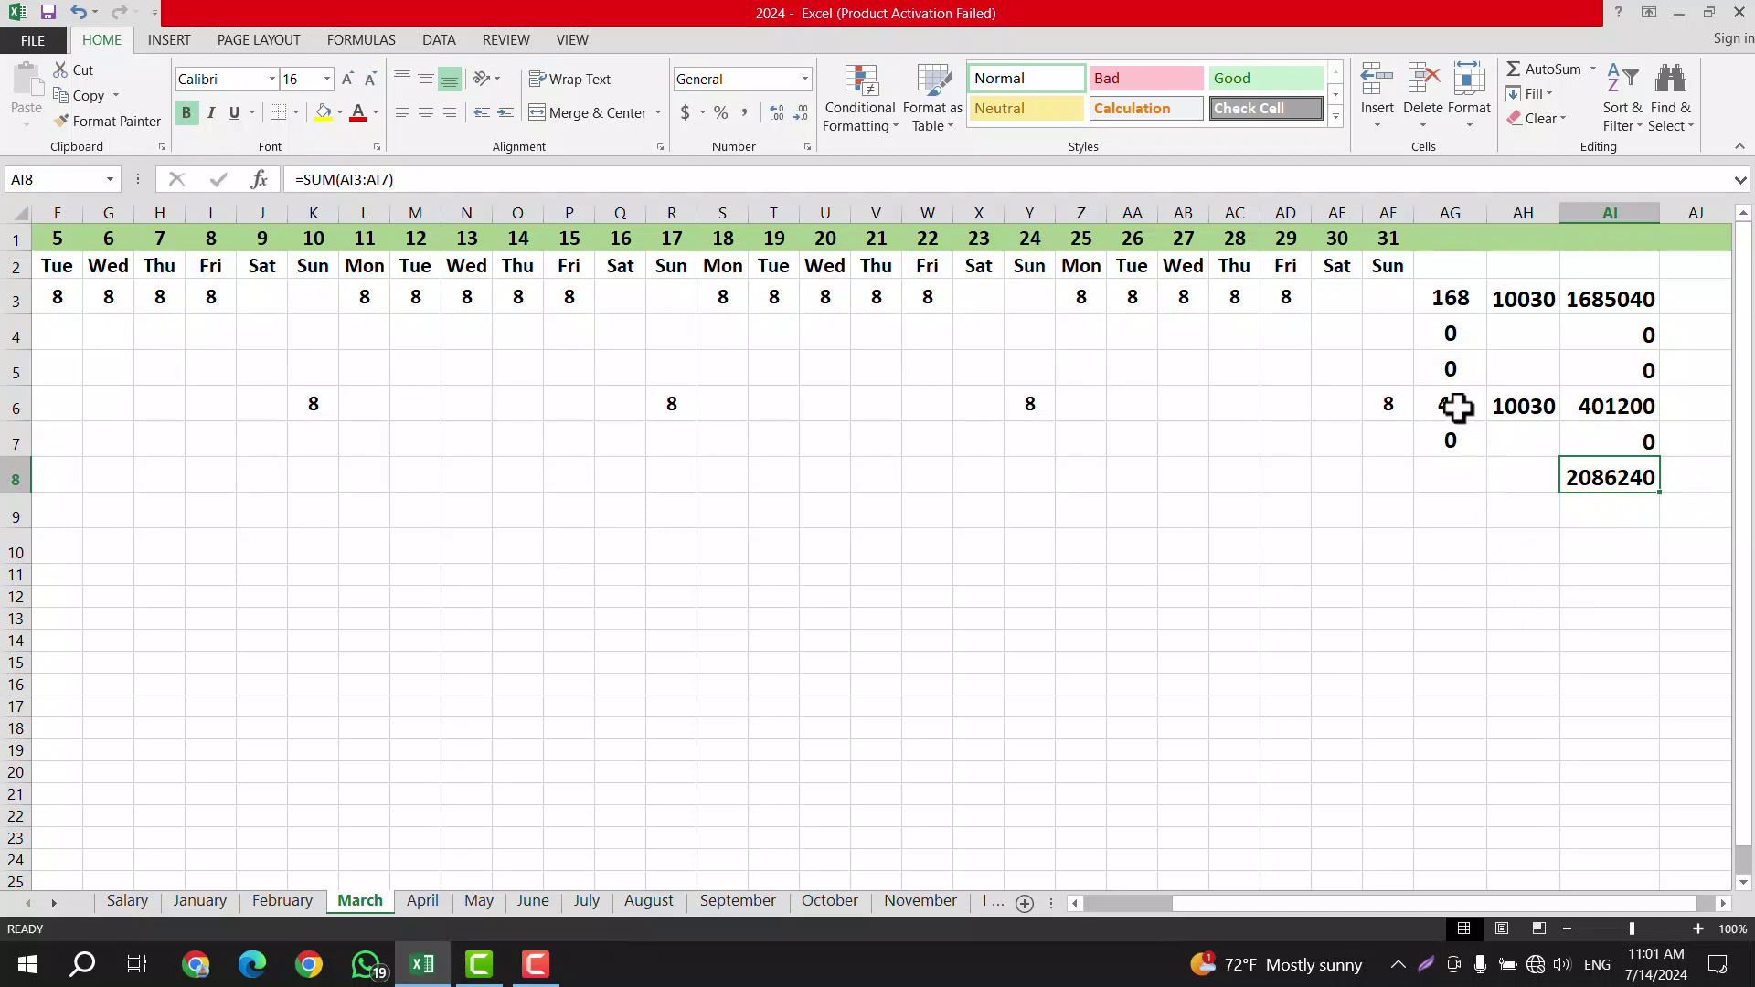
double_click(1604, 478)
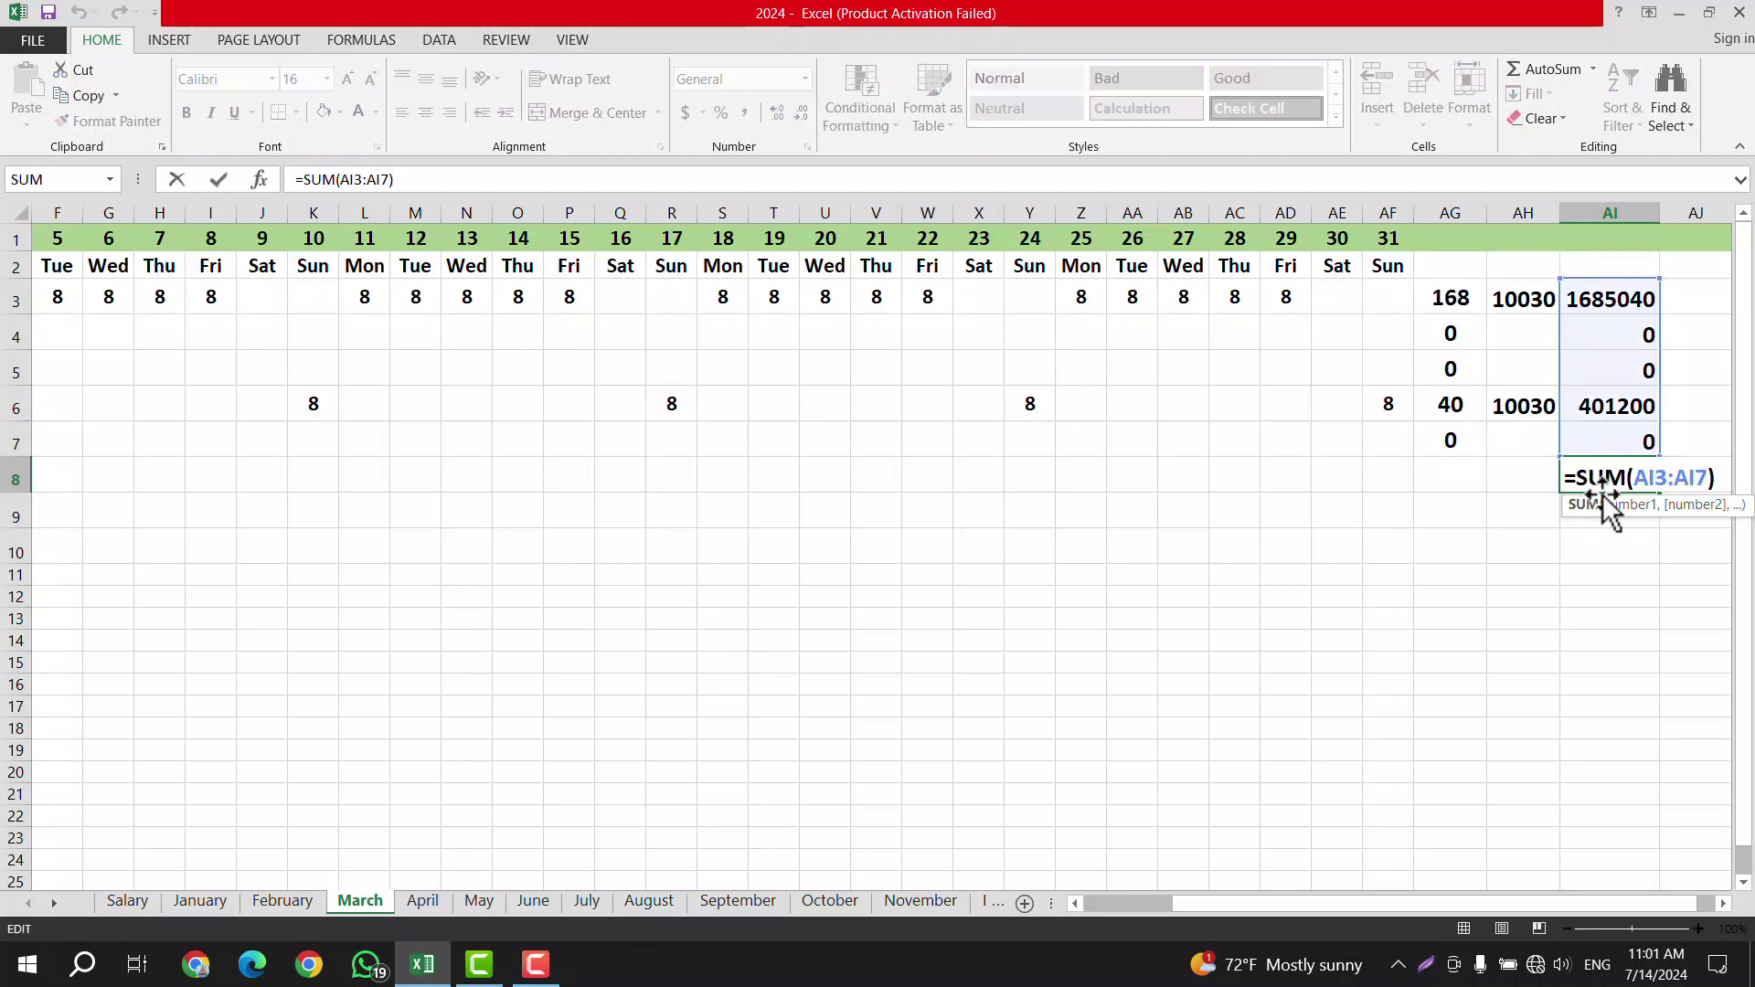
click(1592, 532)
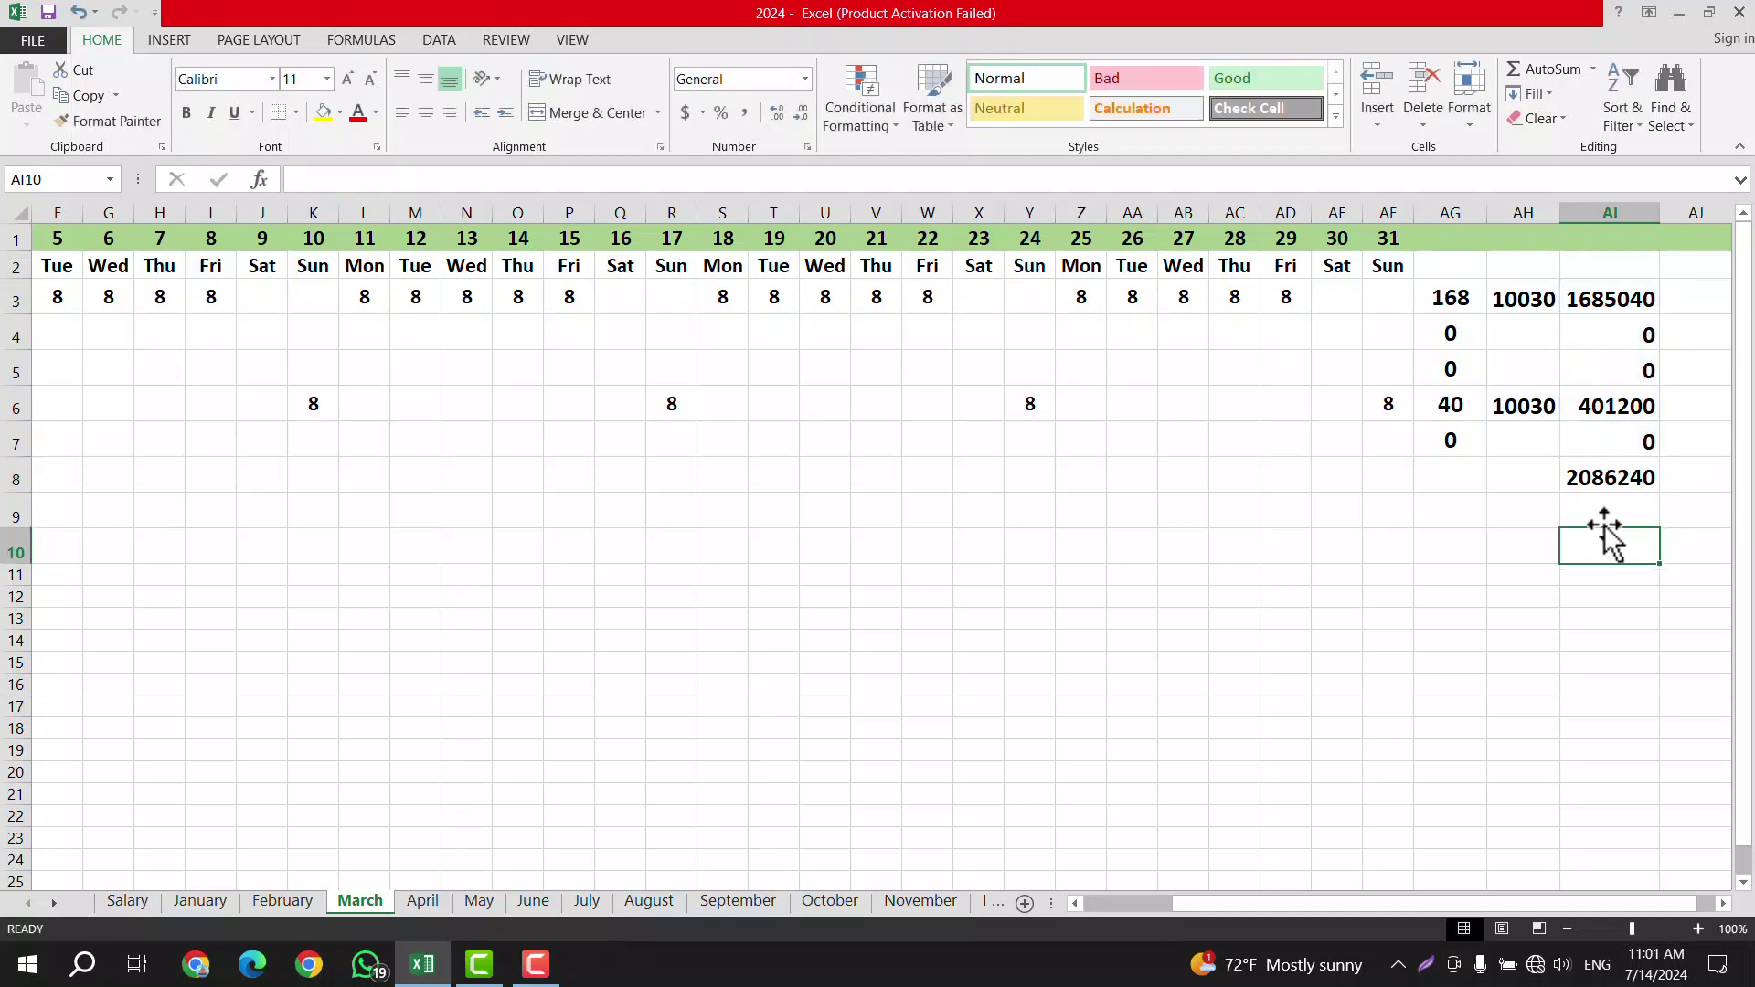
double_click(1643, 481)
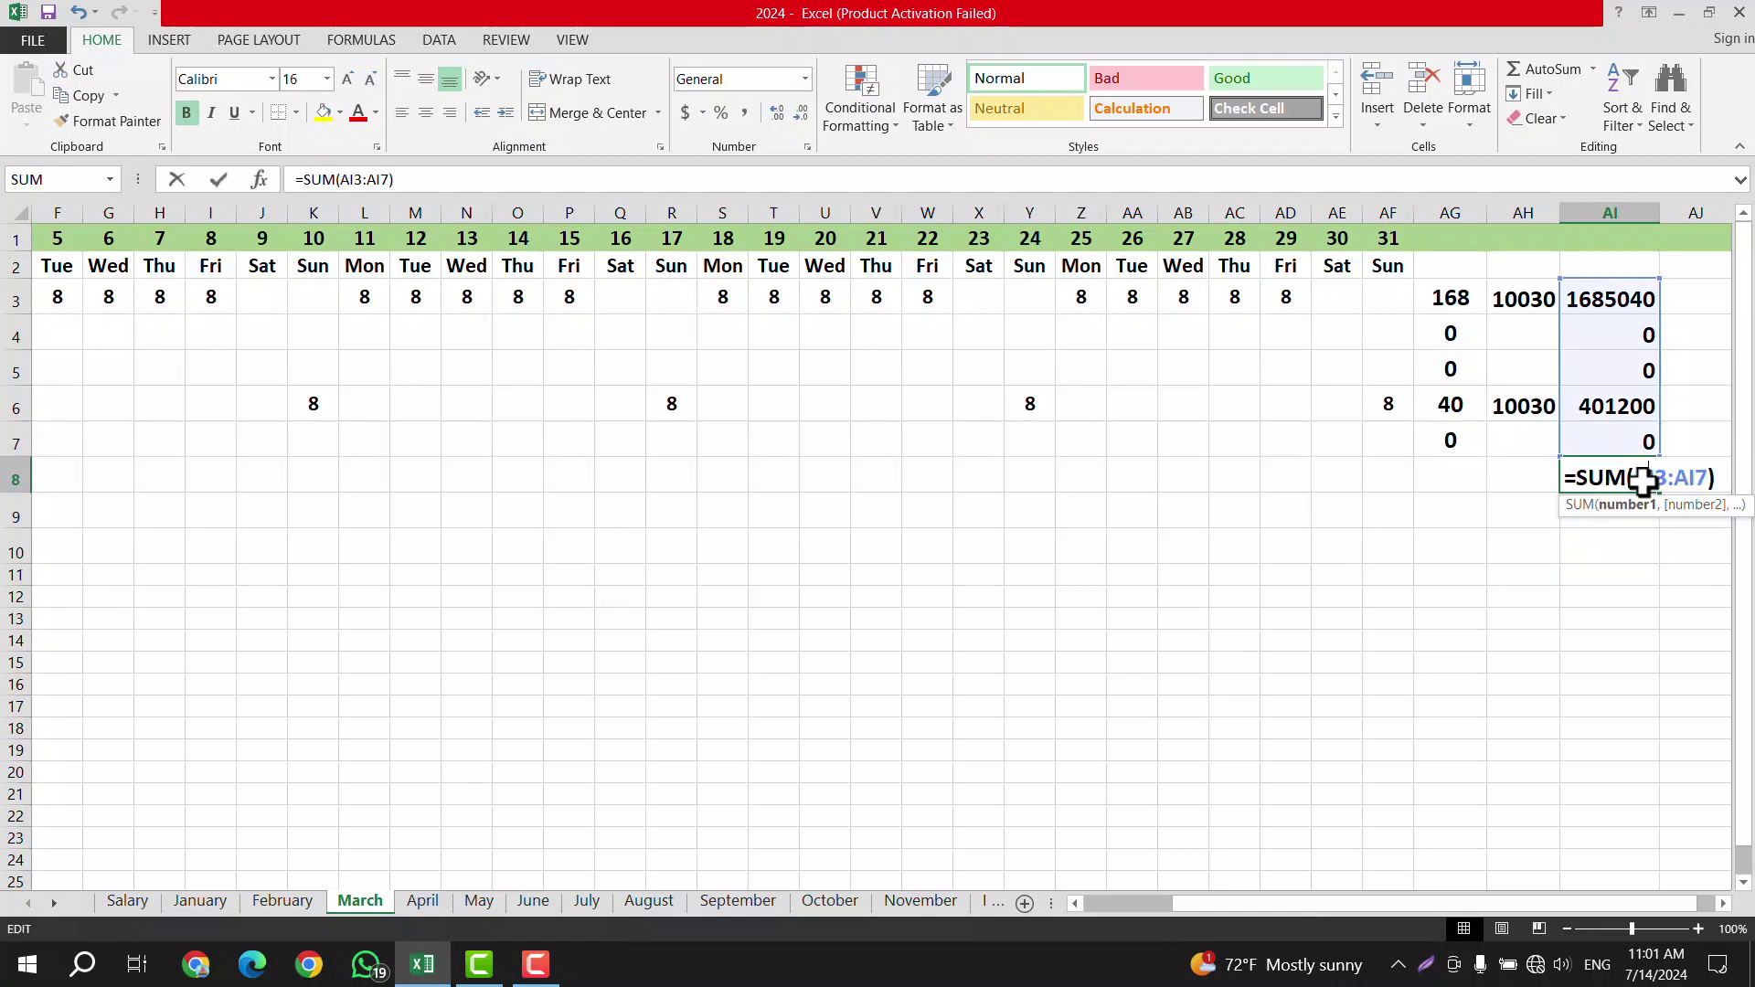
click(1634, 552)
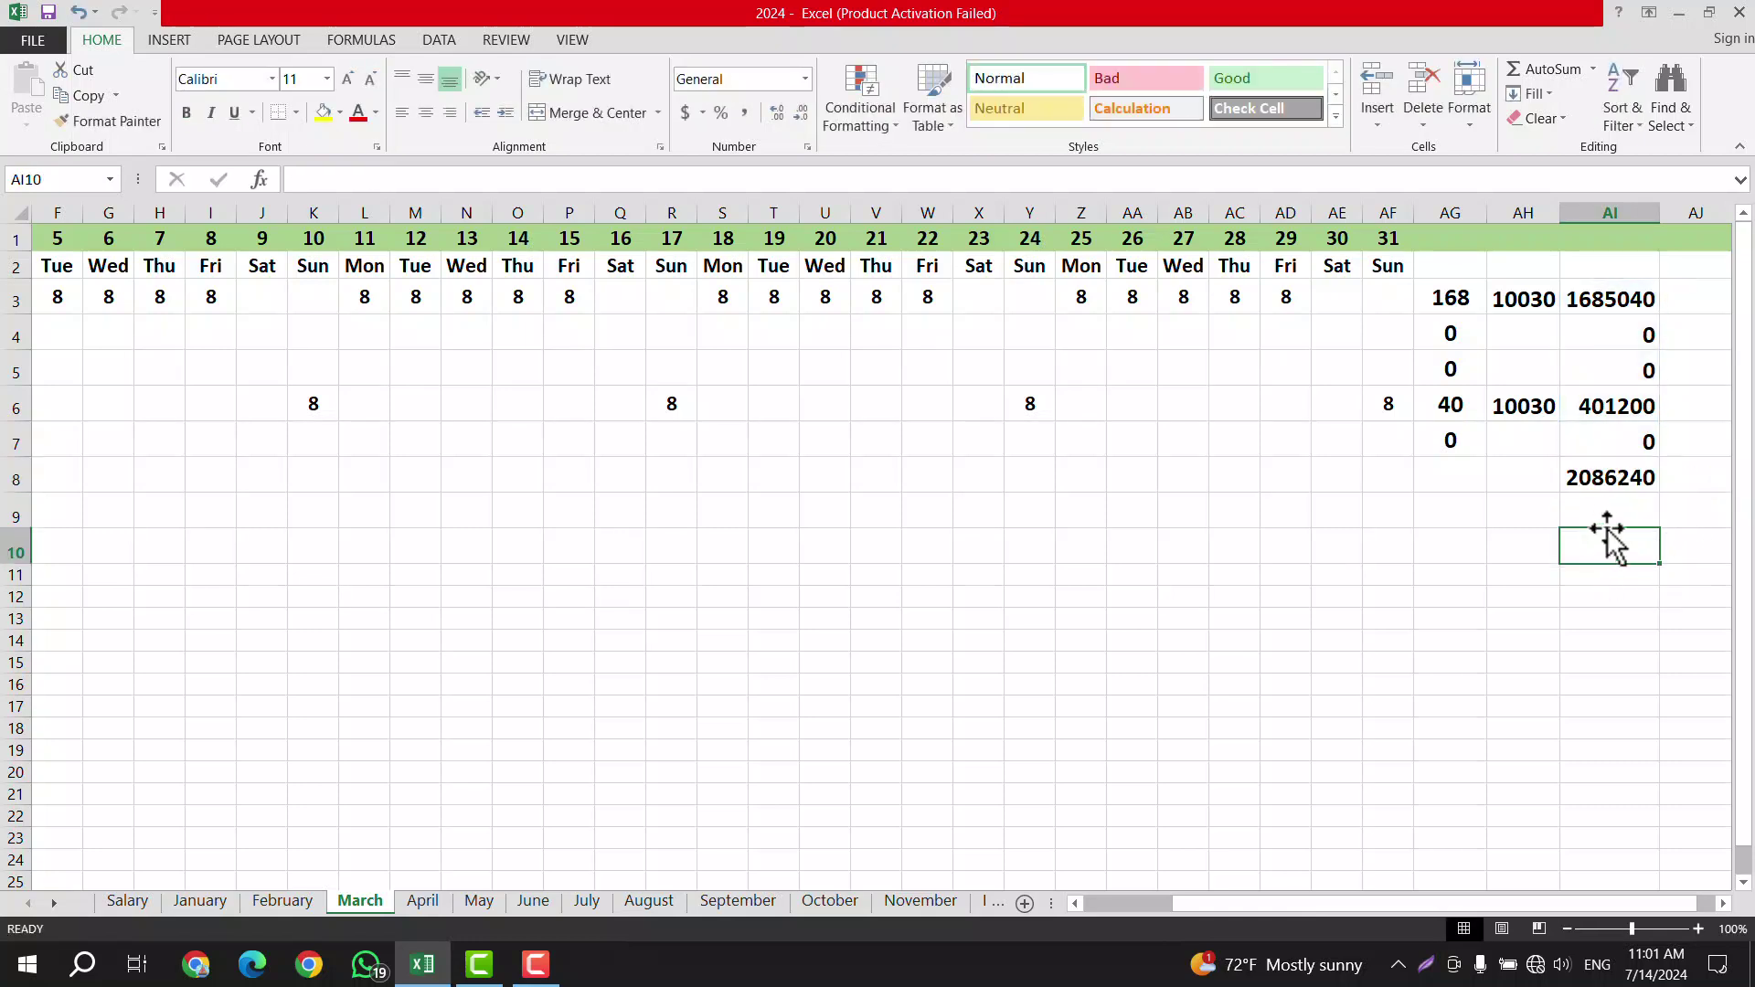
click(1676, 475)
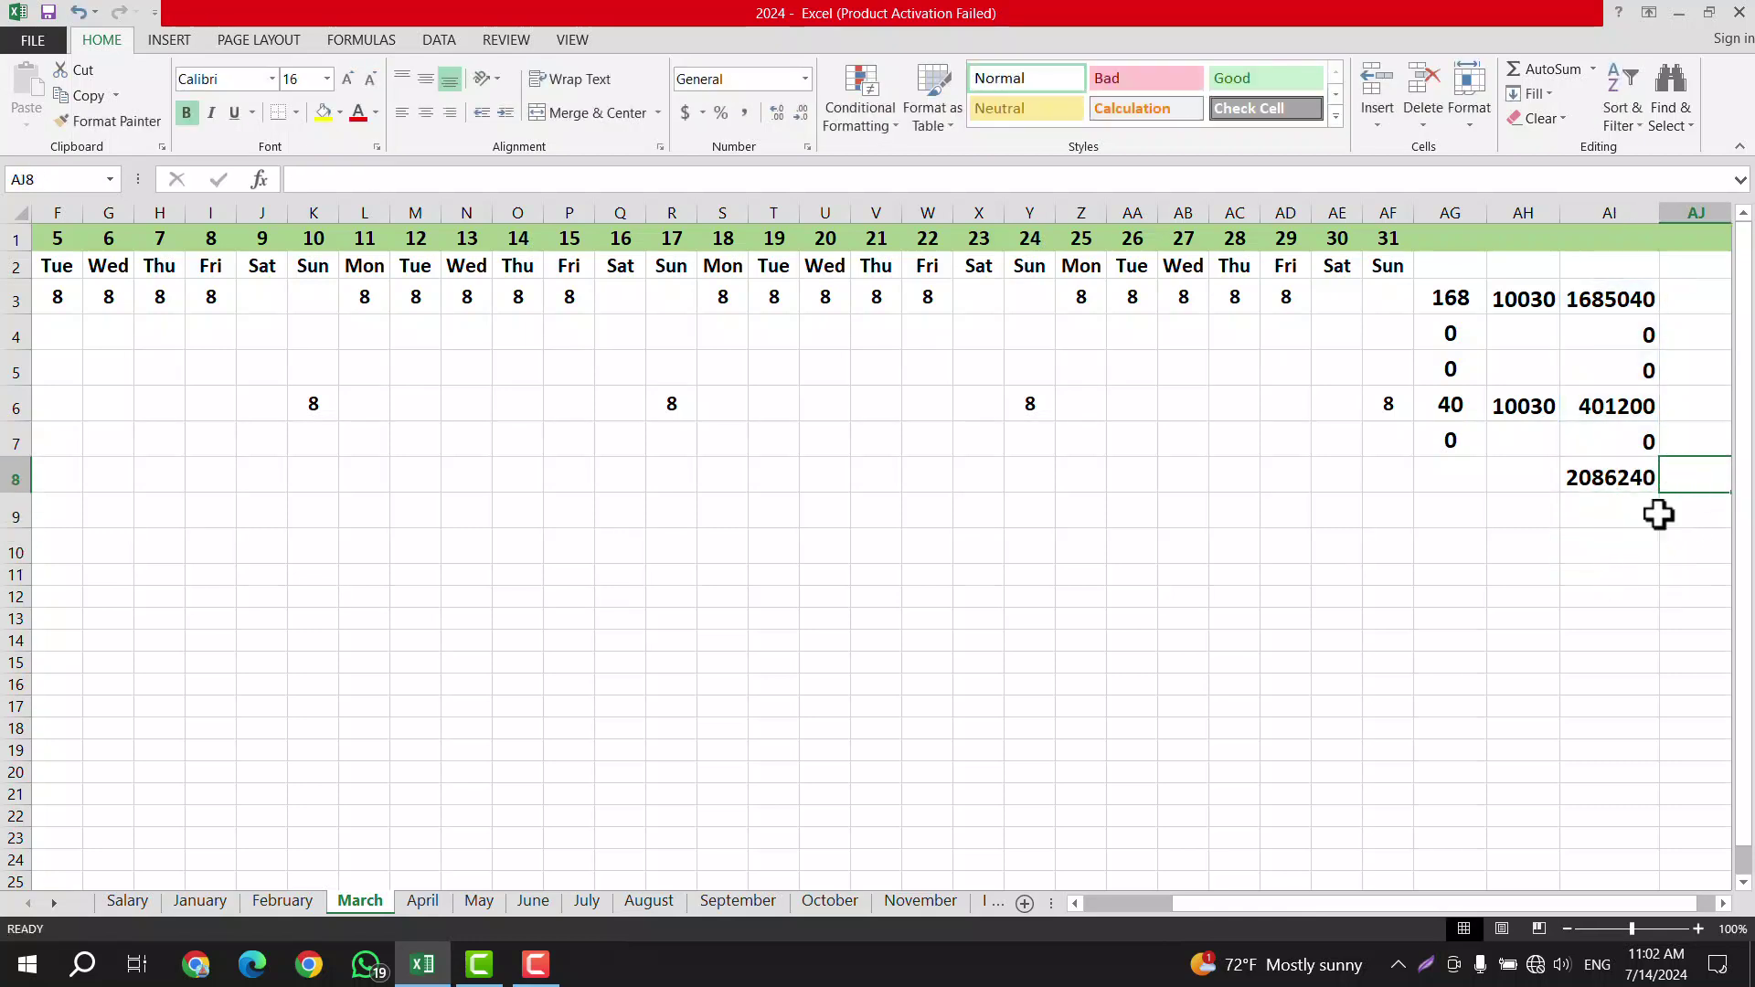
Step: Enter the divisor 12 in cell AI9, directly below the total pay
click(1664, 512)
click(1638, 512)
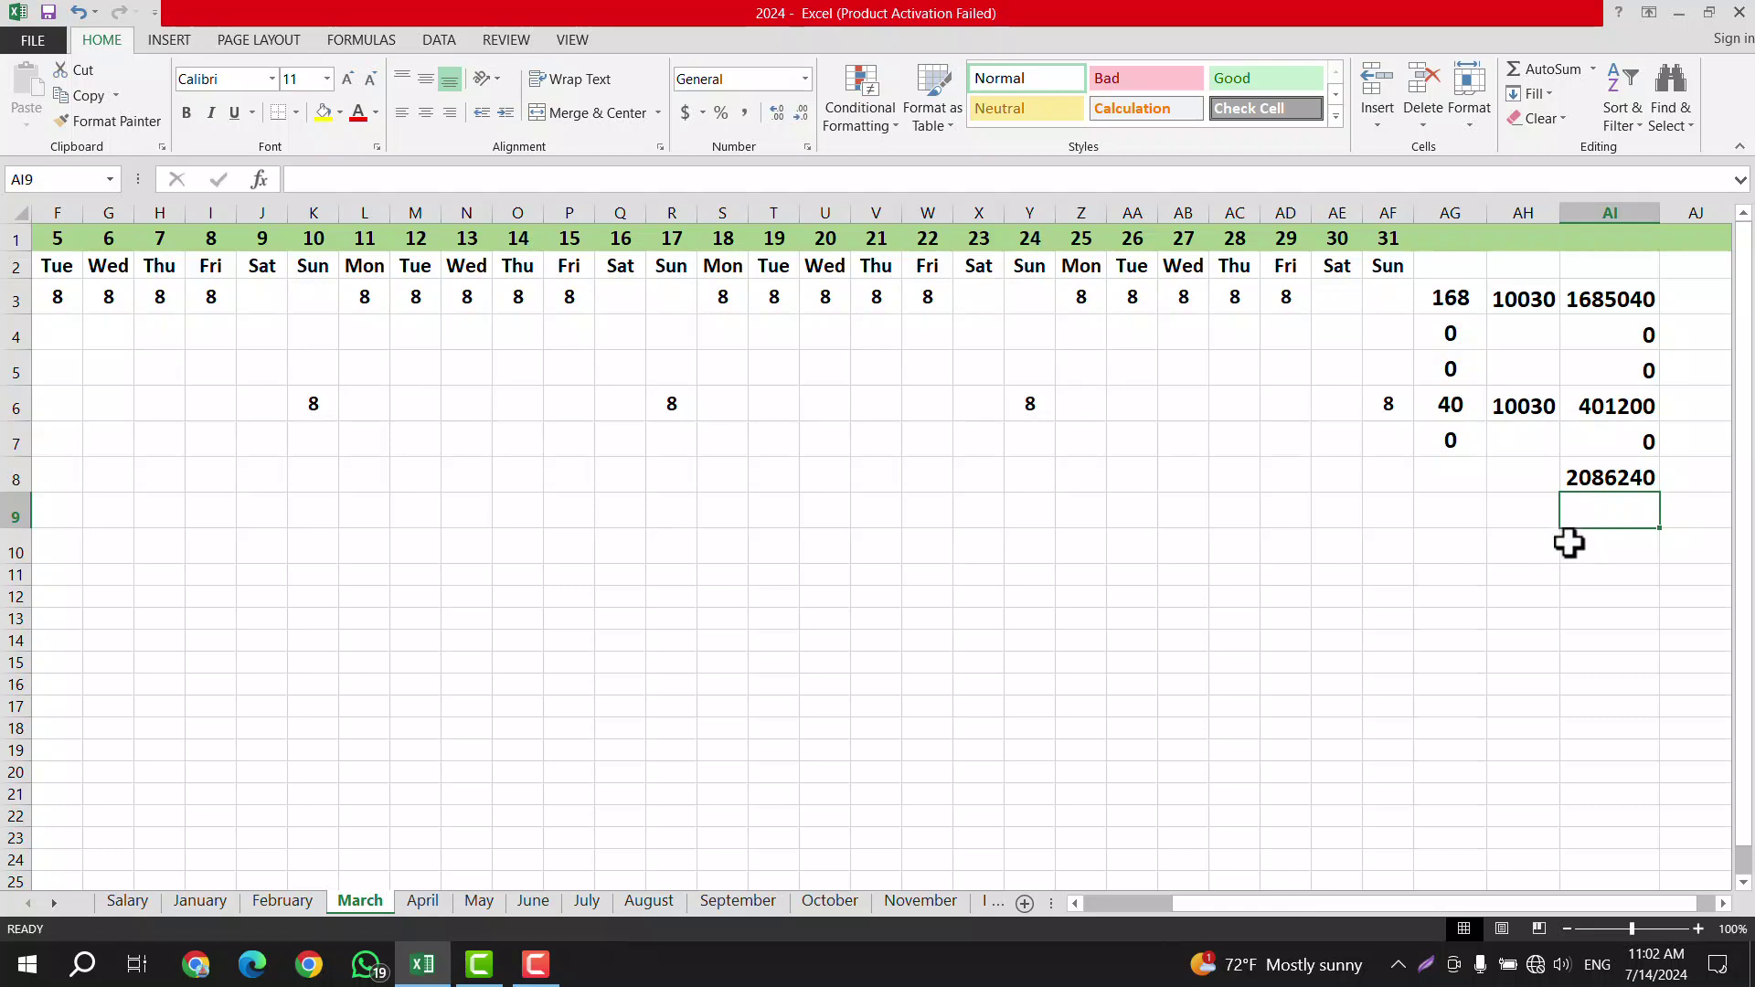
click(1619, 544)
click(1622, 509)
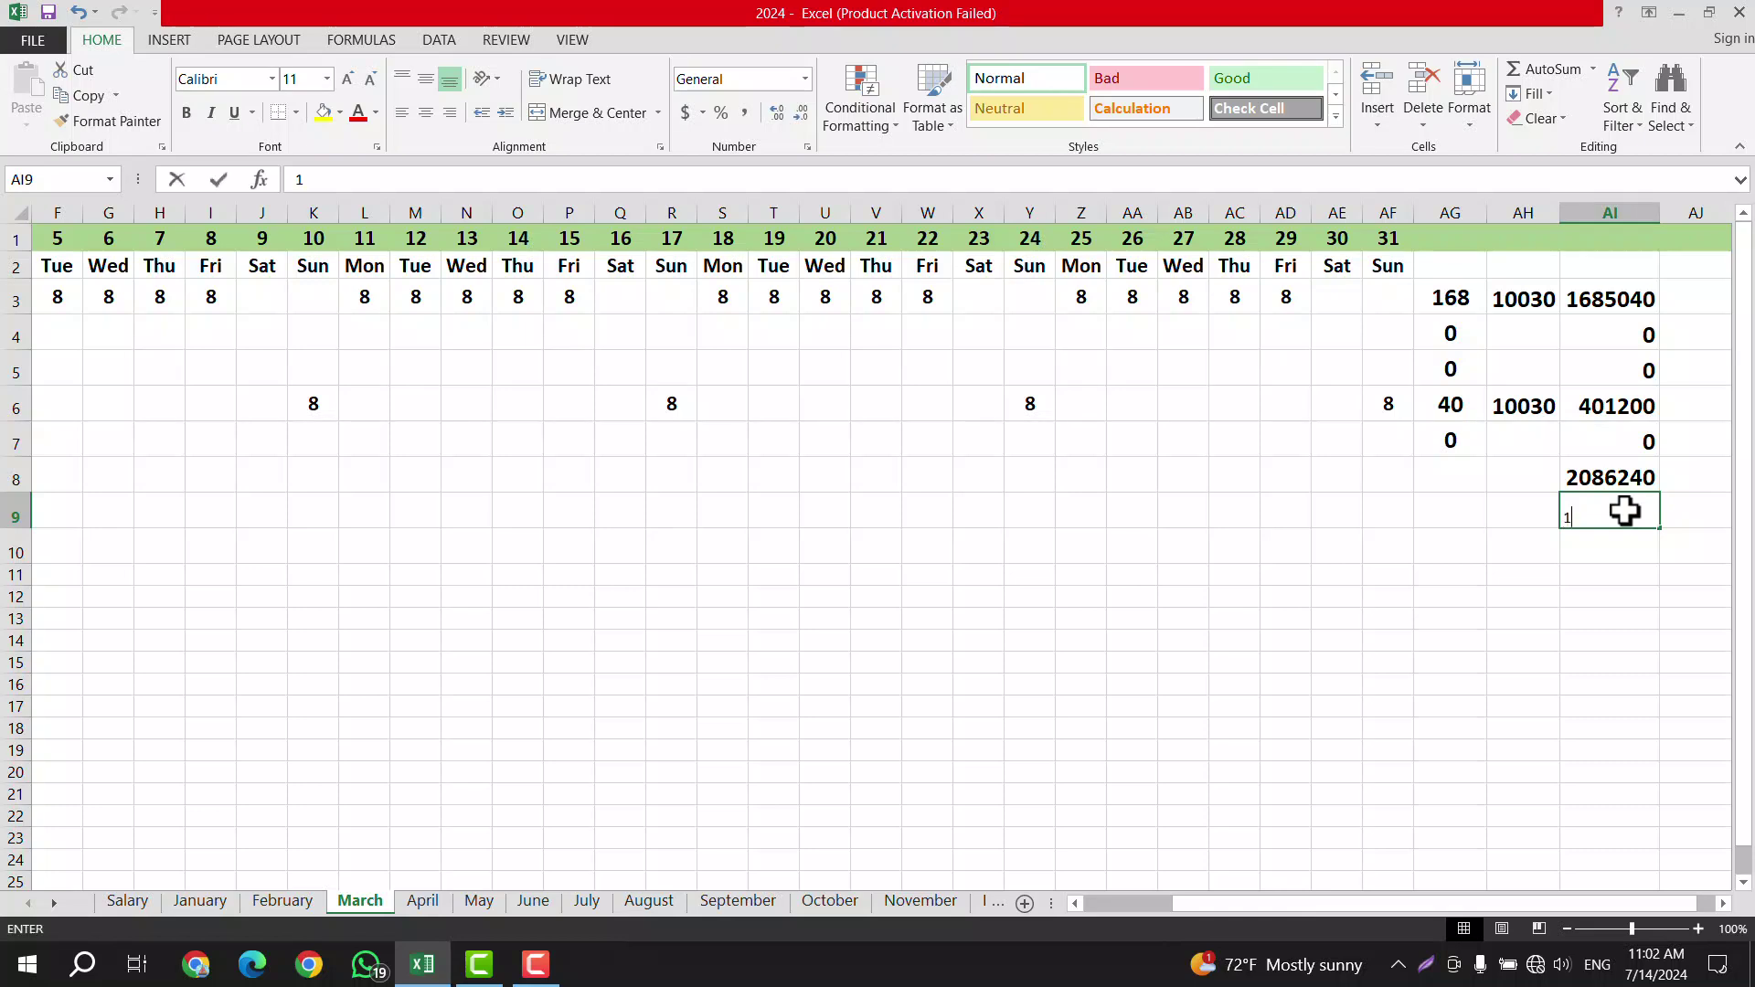
Step: Divide the total pay by 12 in AI10 with the formula =AI8/AI9
click(1602, 545)
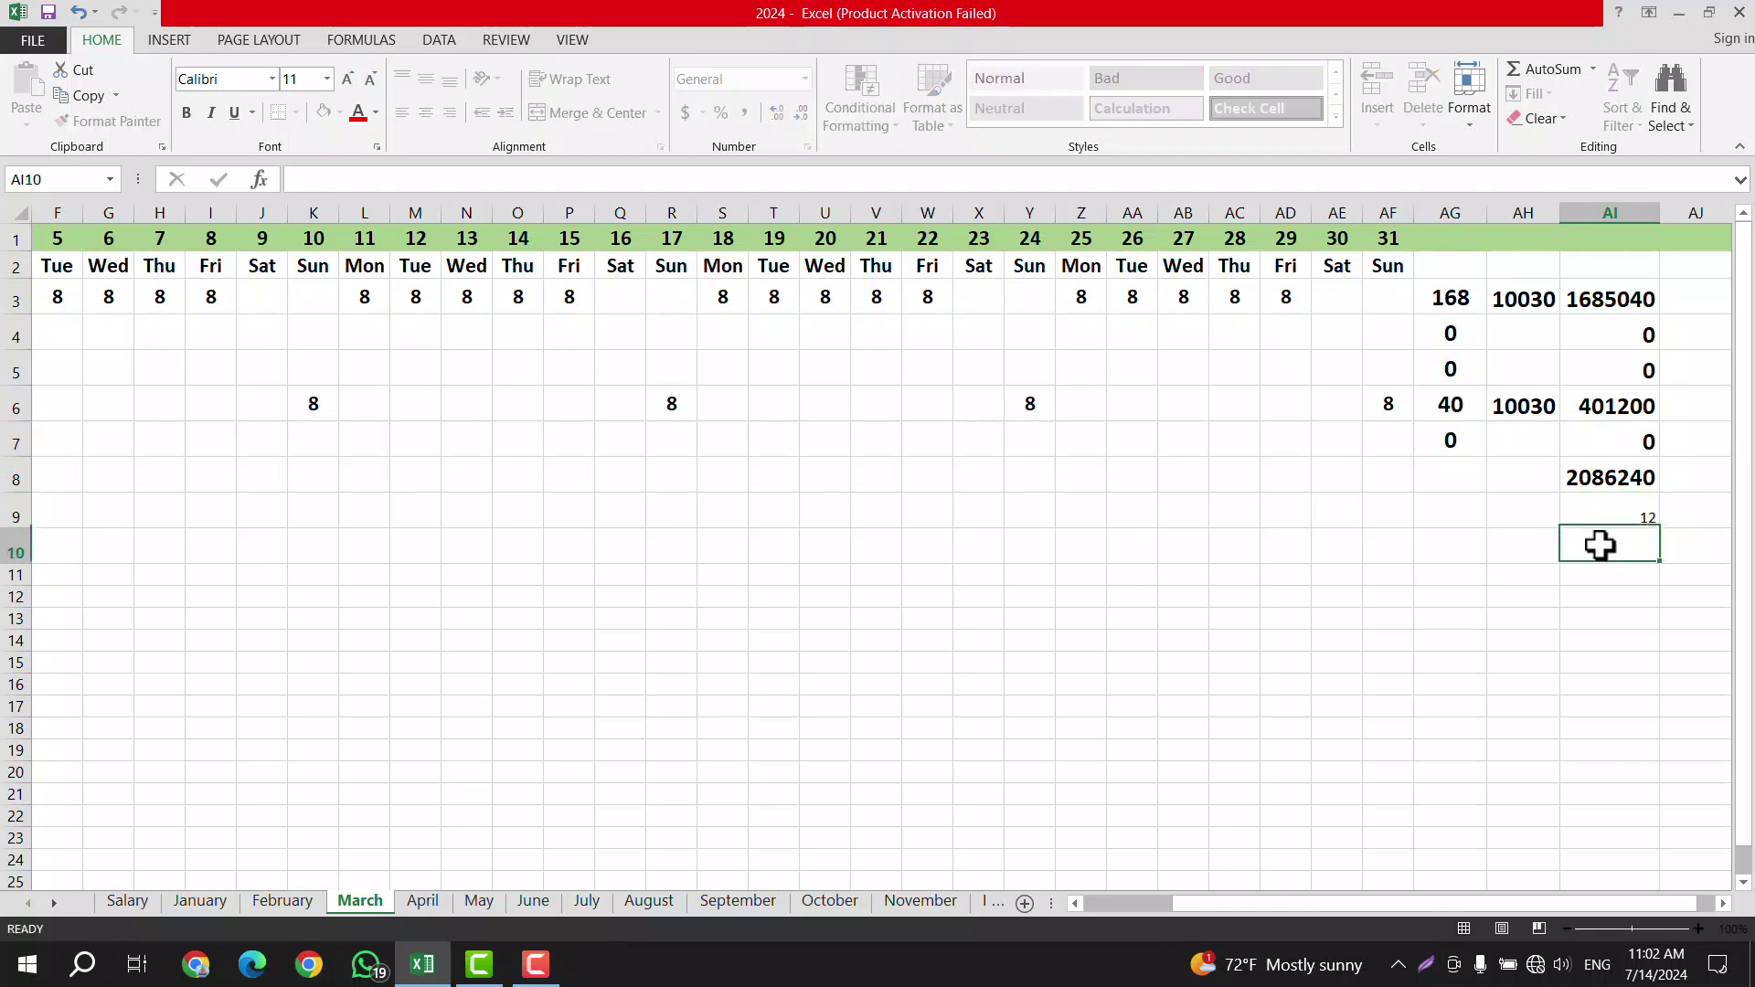
text(=)
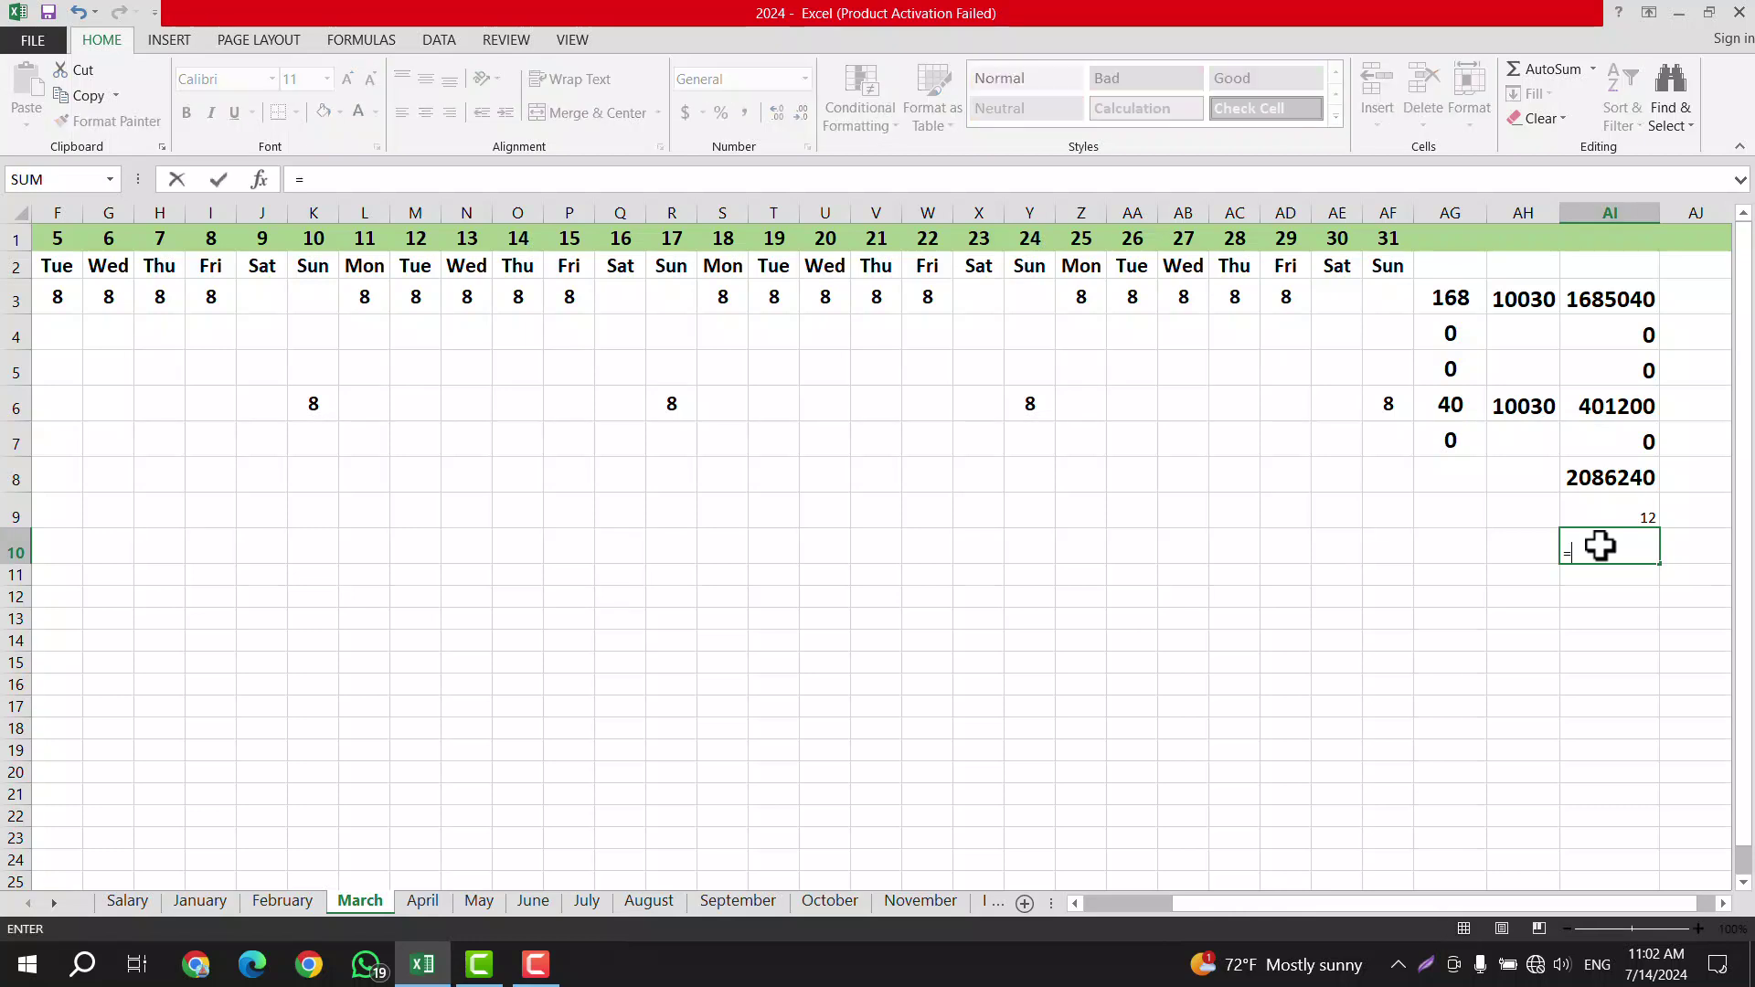
click(1610, 479)
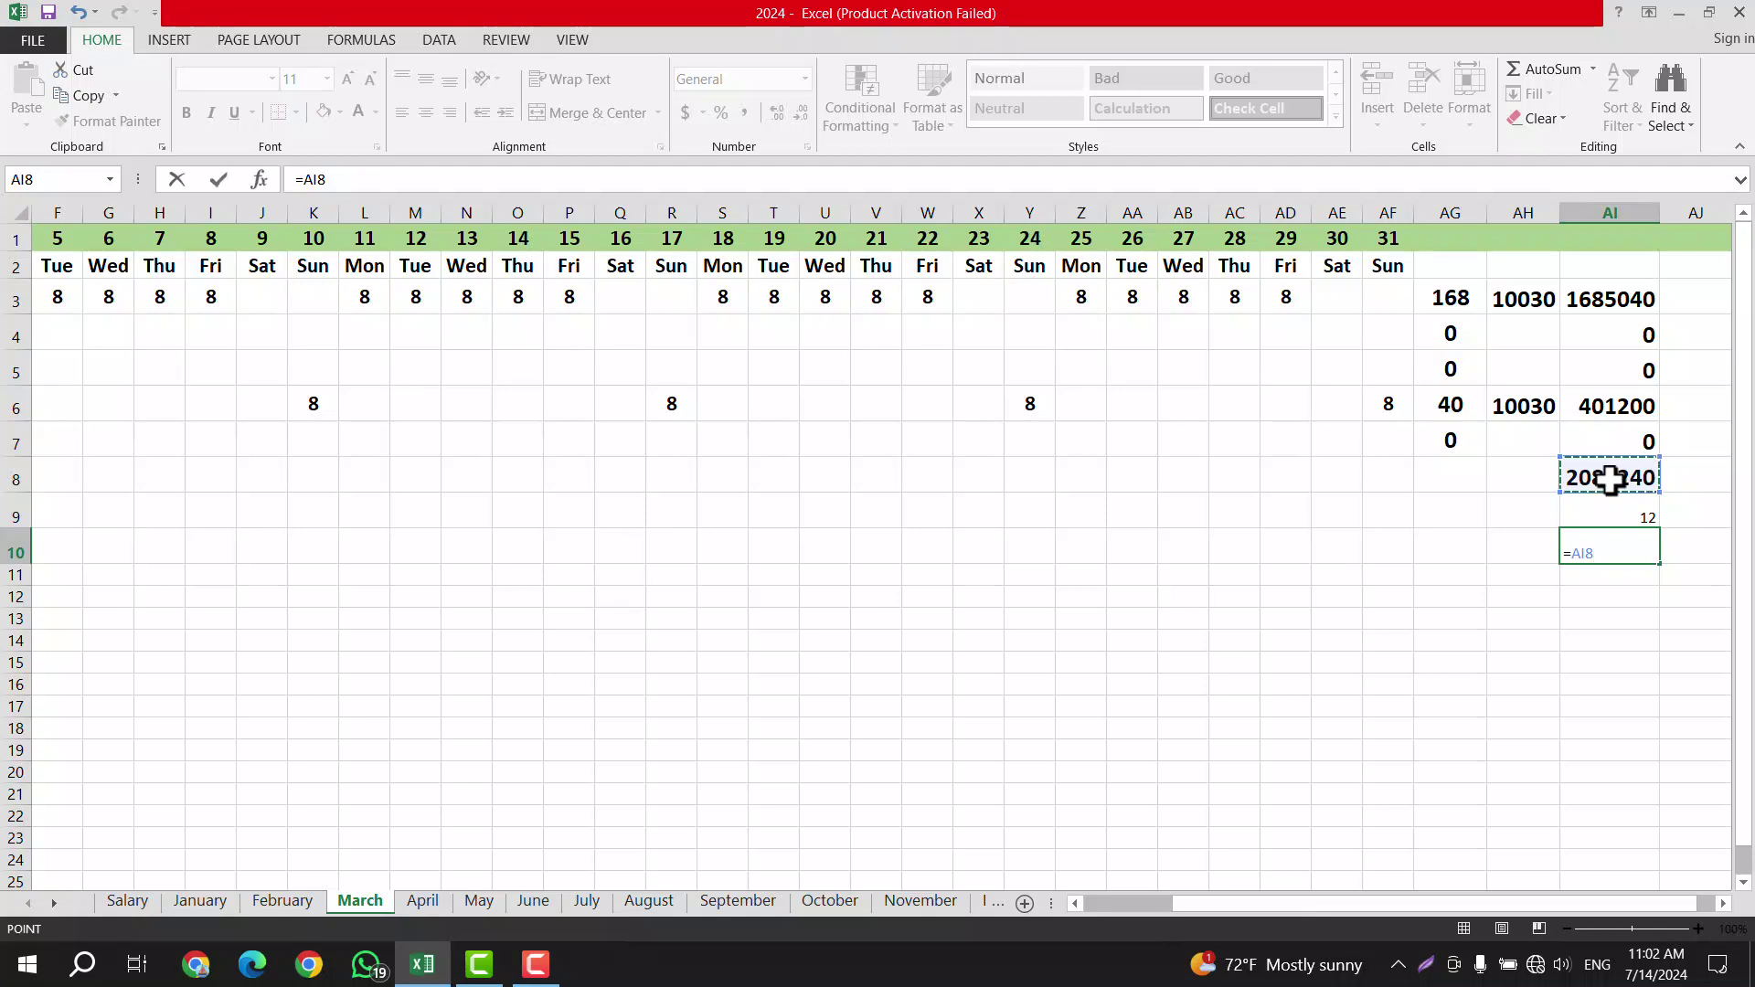
text(/)
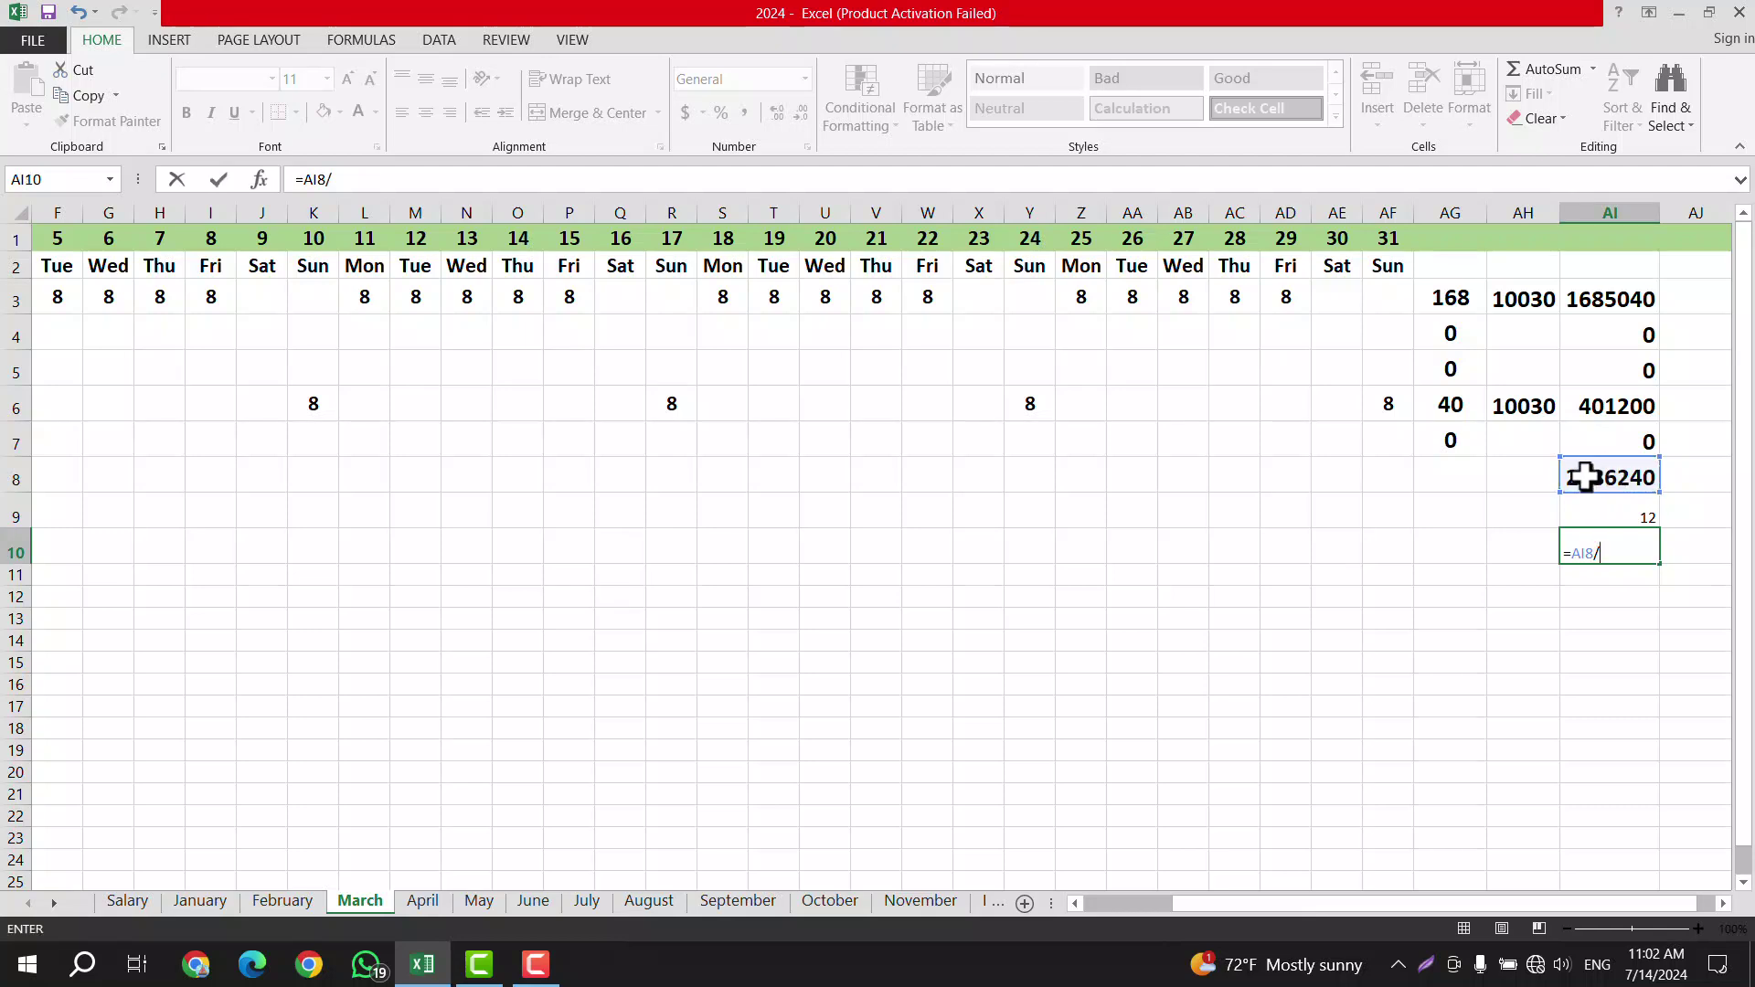
click(1628, 522)
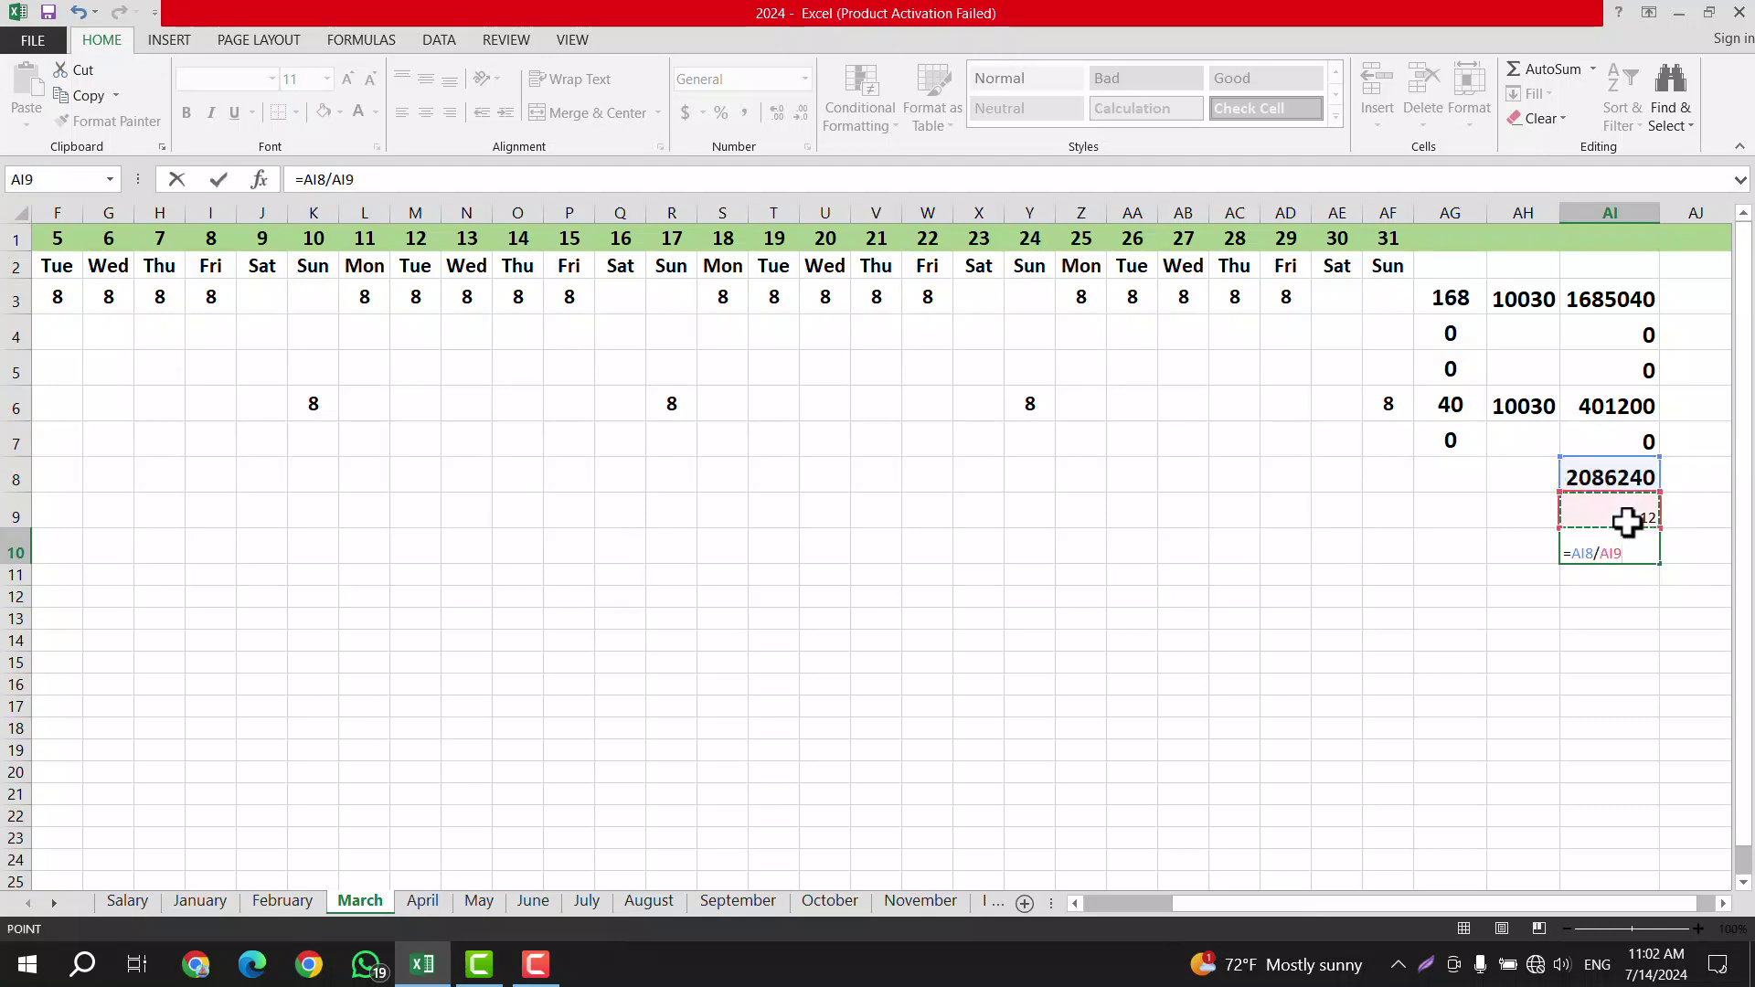
key(Return)
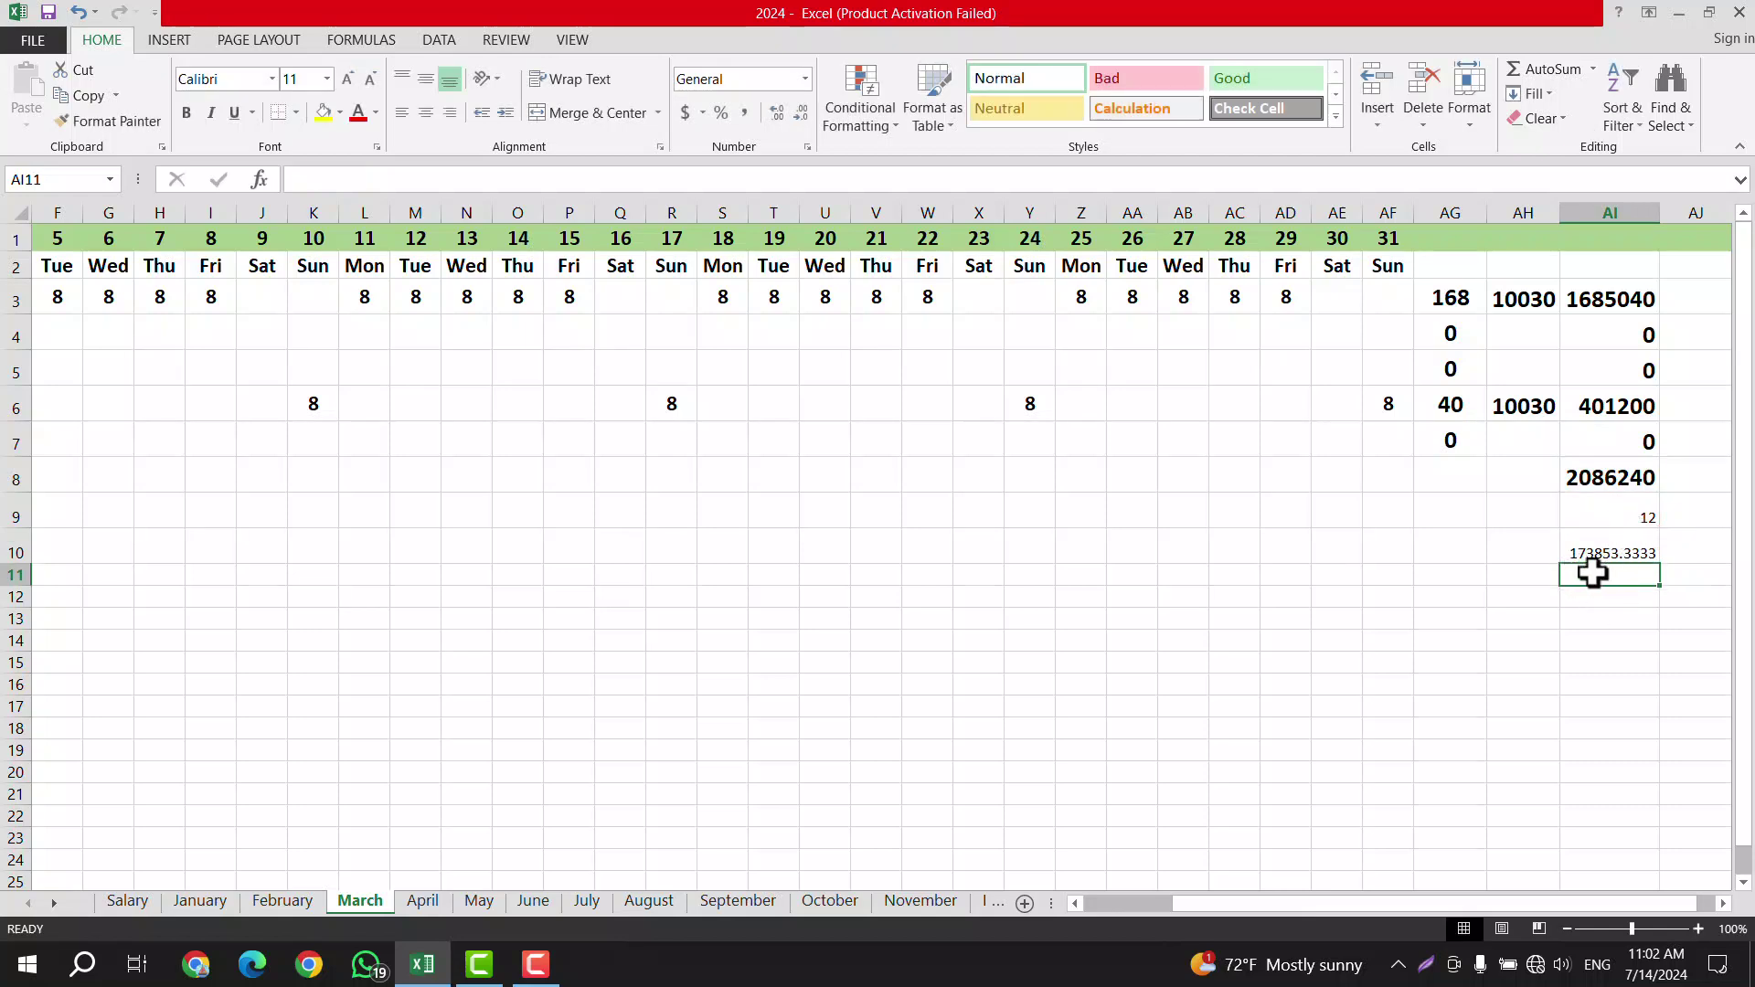
Step: Make the division result in AI10 bold and enlarge its font to size 12
scroll(1587, 586, up, 1)
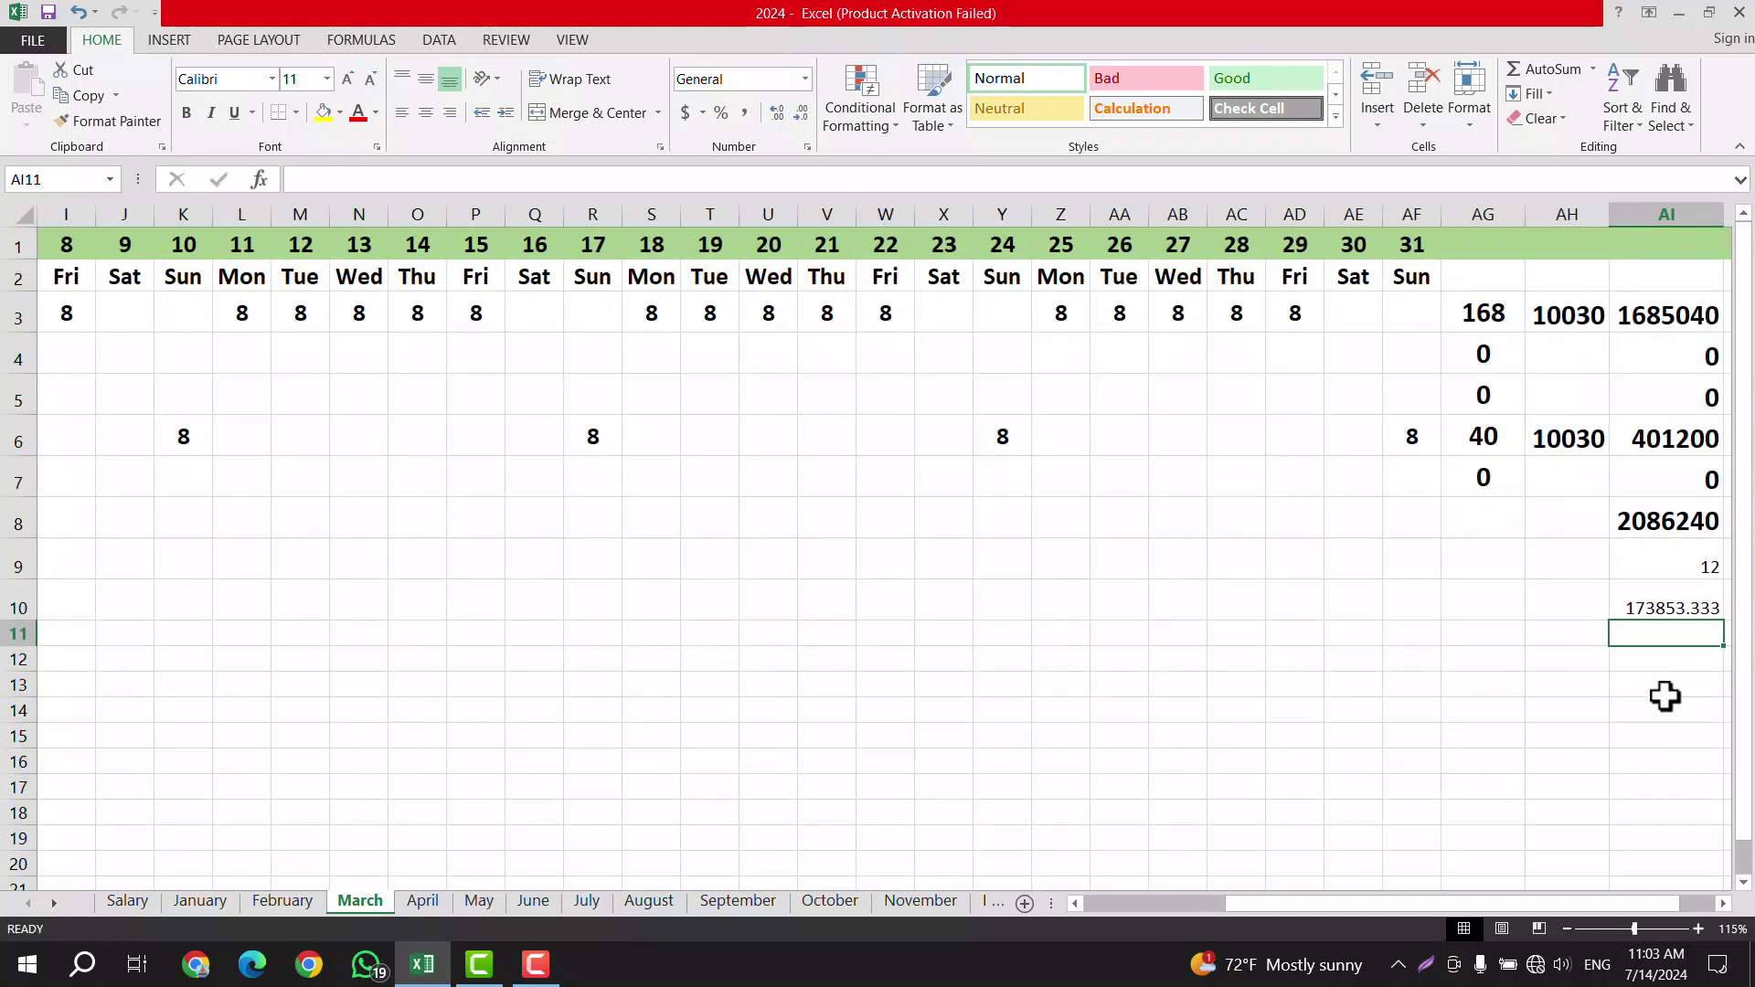
click(1676, 611)
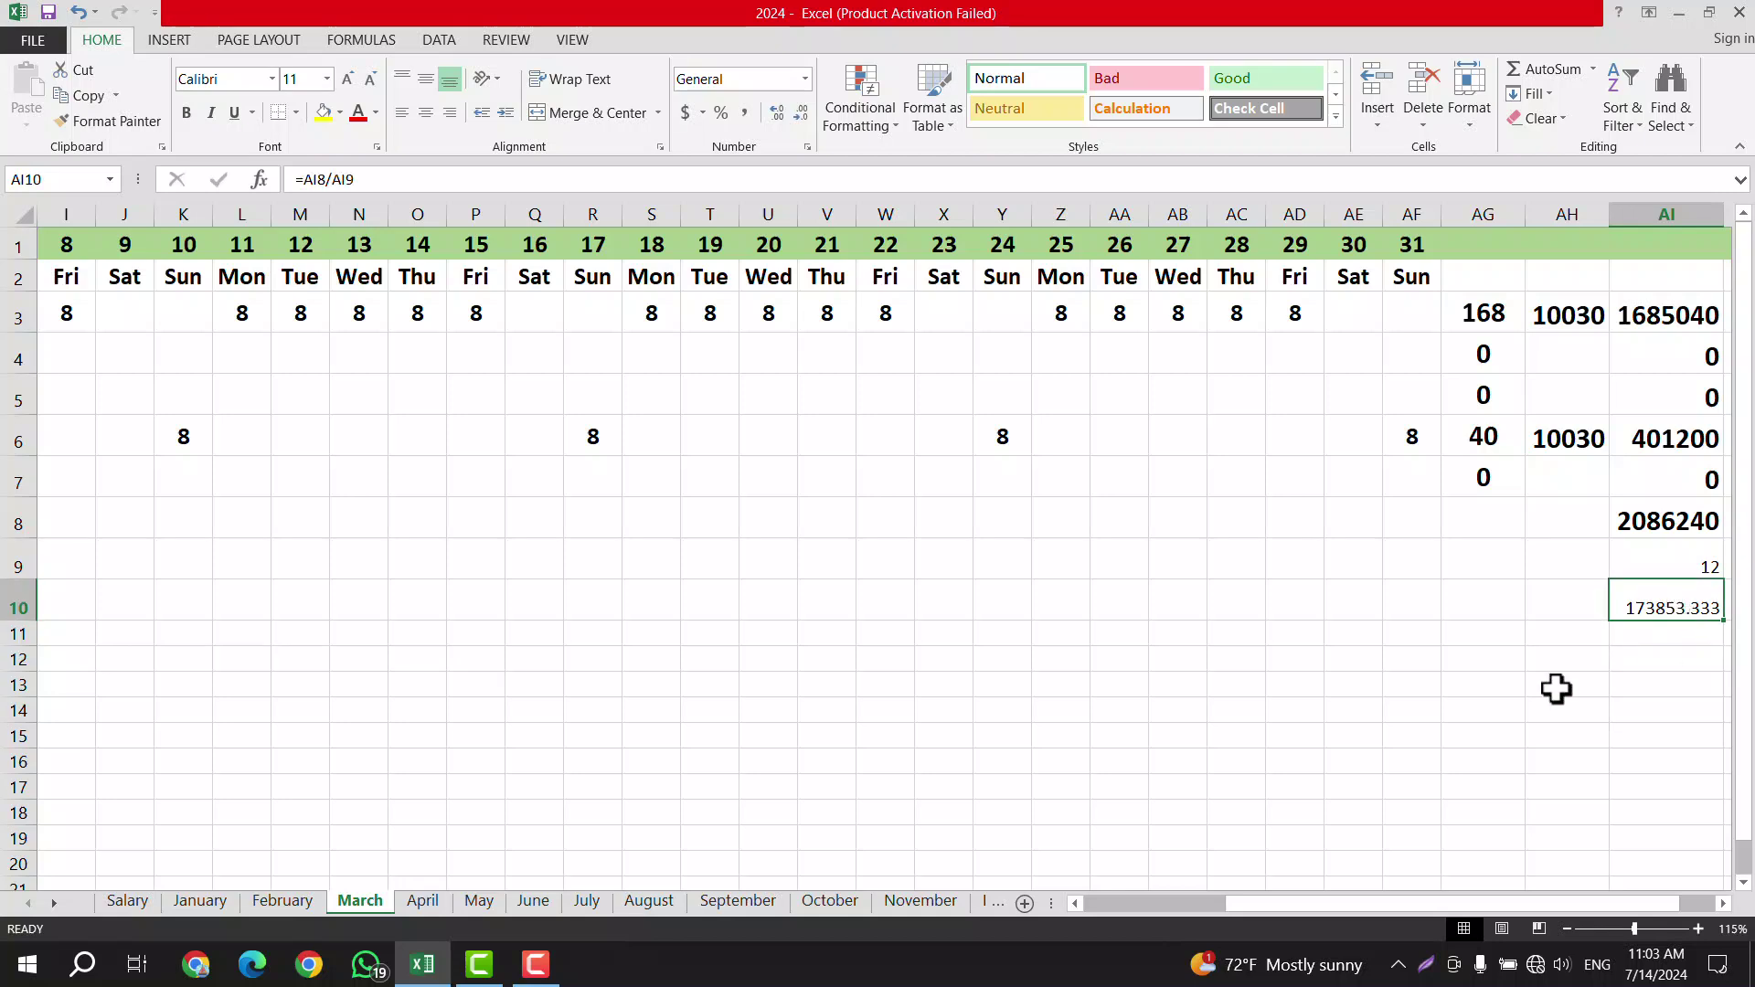
click(188, 115)
click(354, 78)
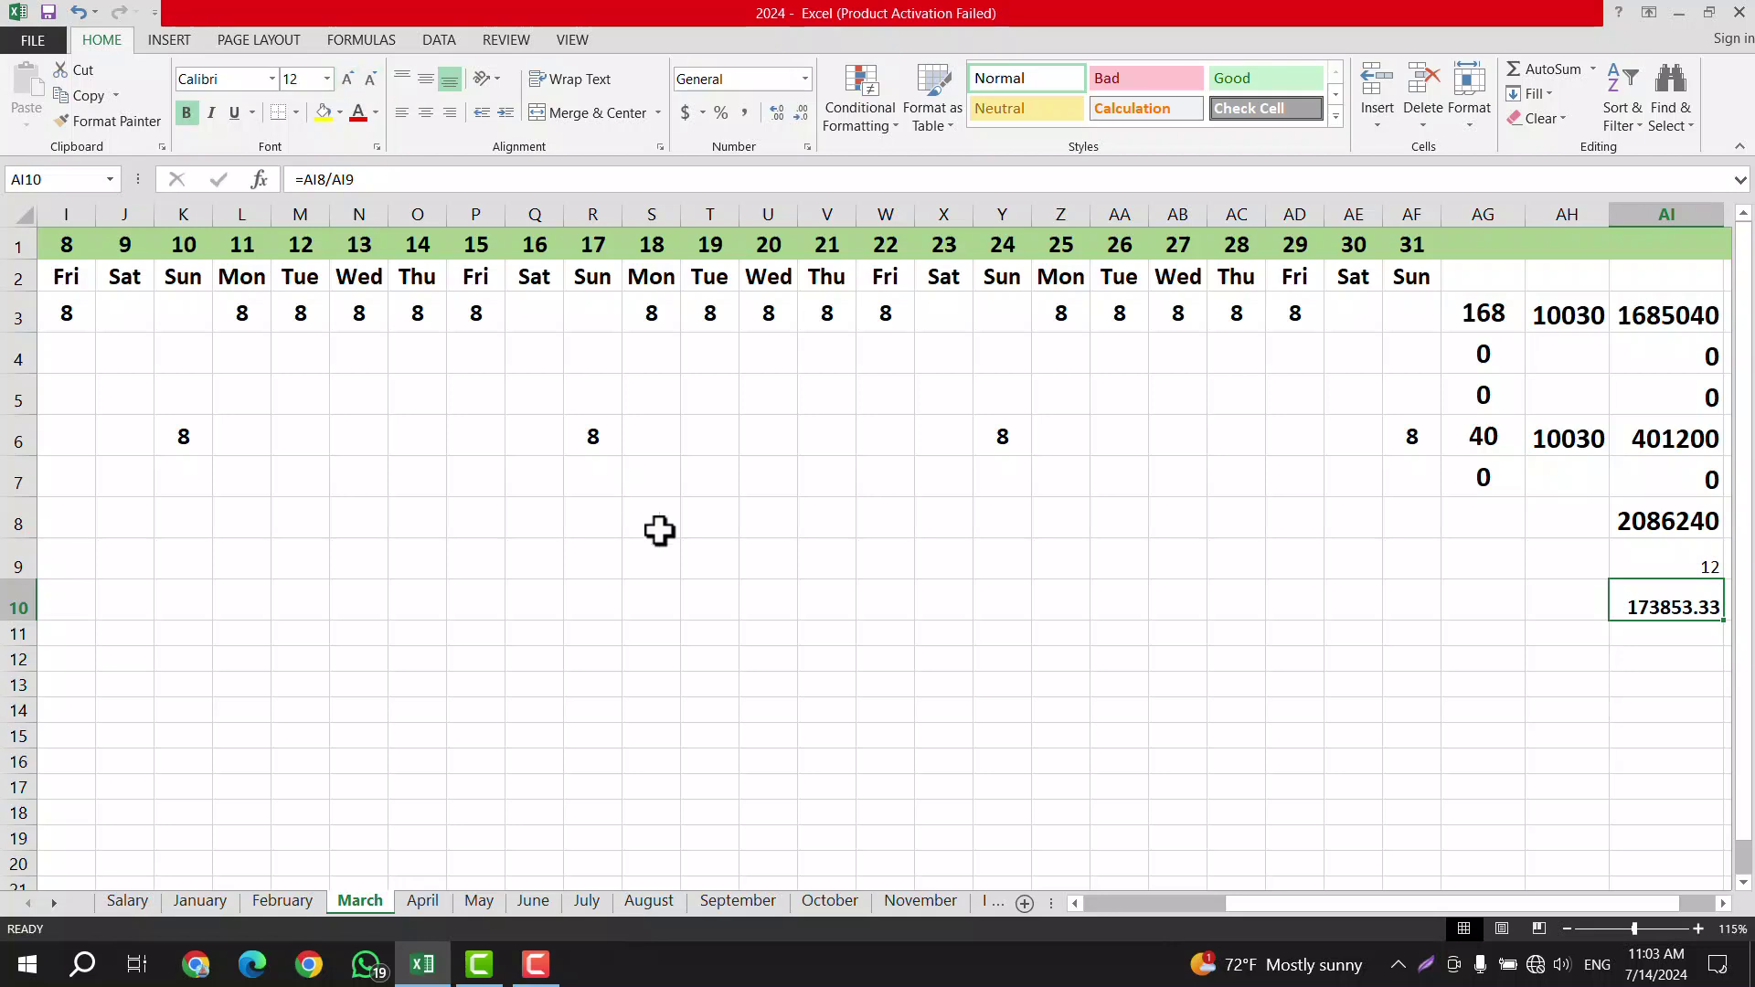
Step: Enter 2 extra hours for Friday the 29th in cell AD4, below that day's basic hours
scroll(1437, 897, right, 2)
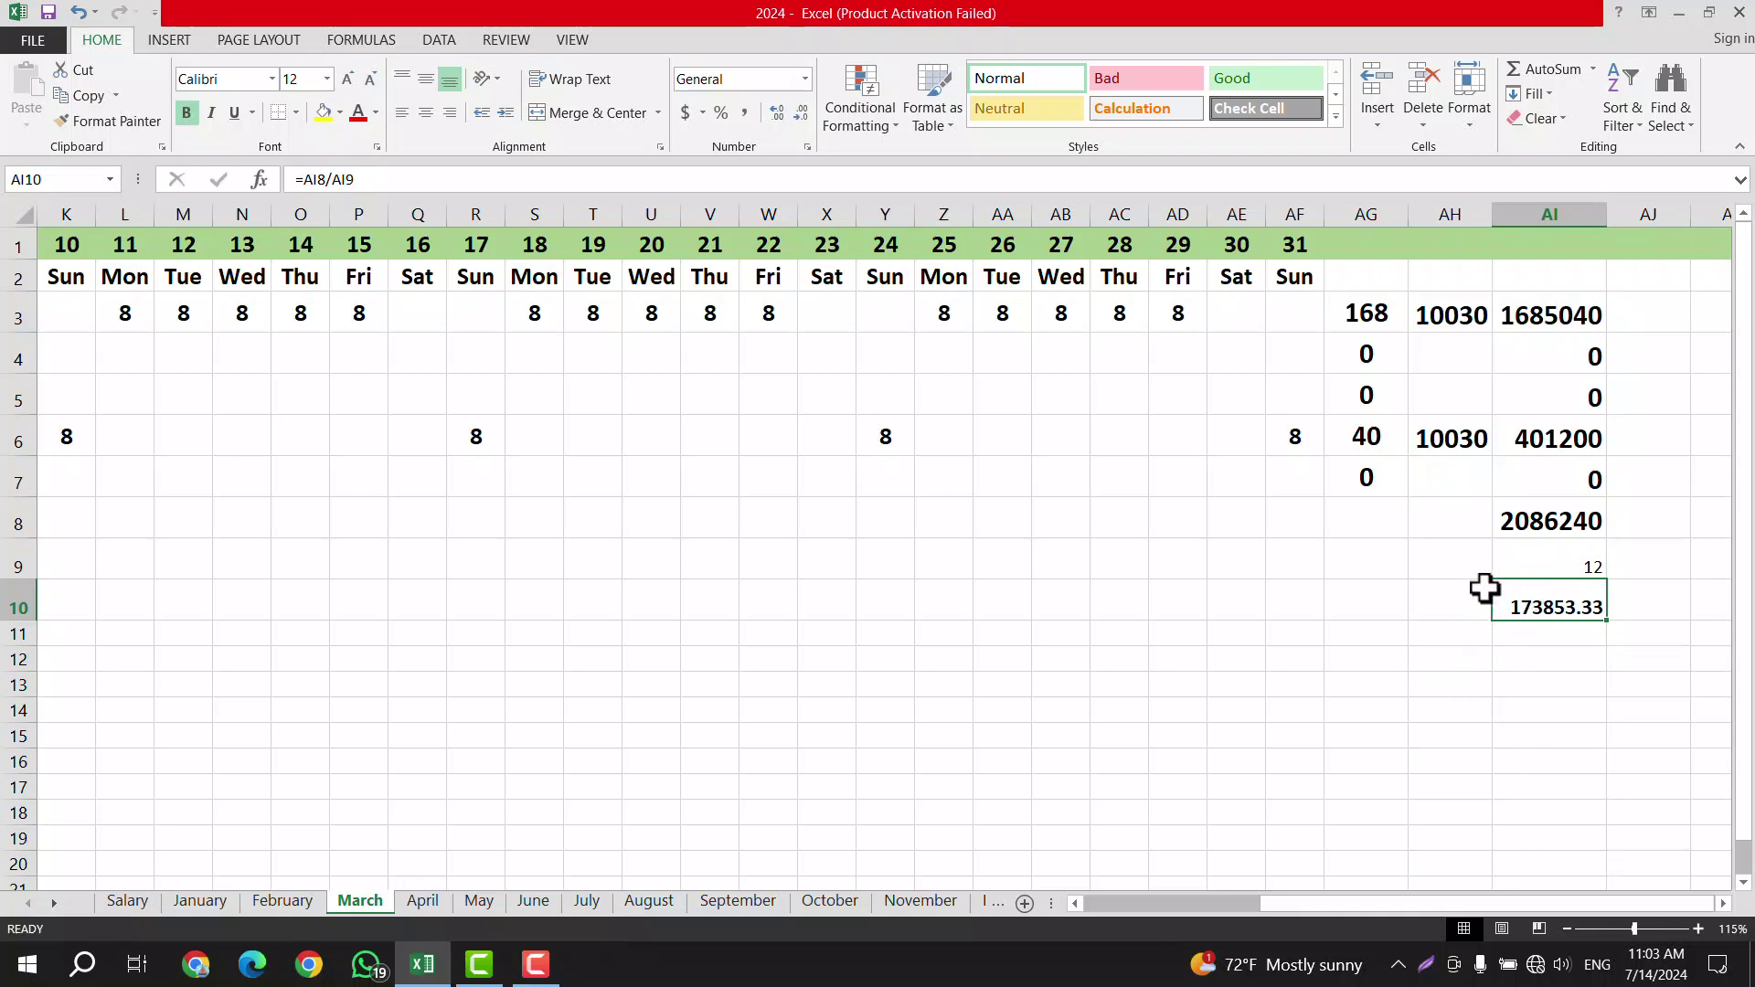
click(1362, 316)
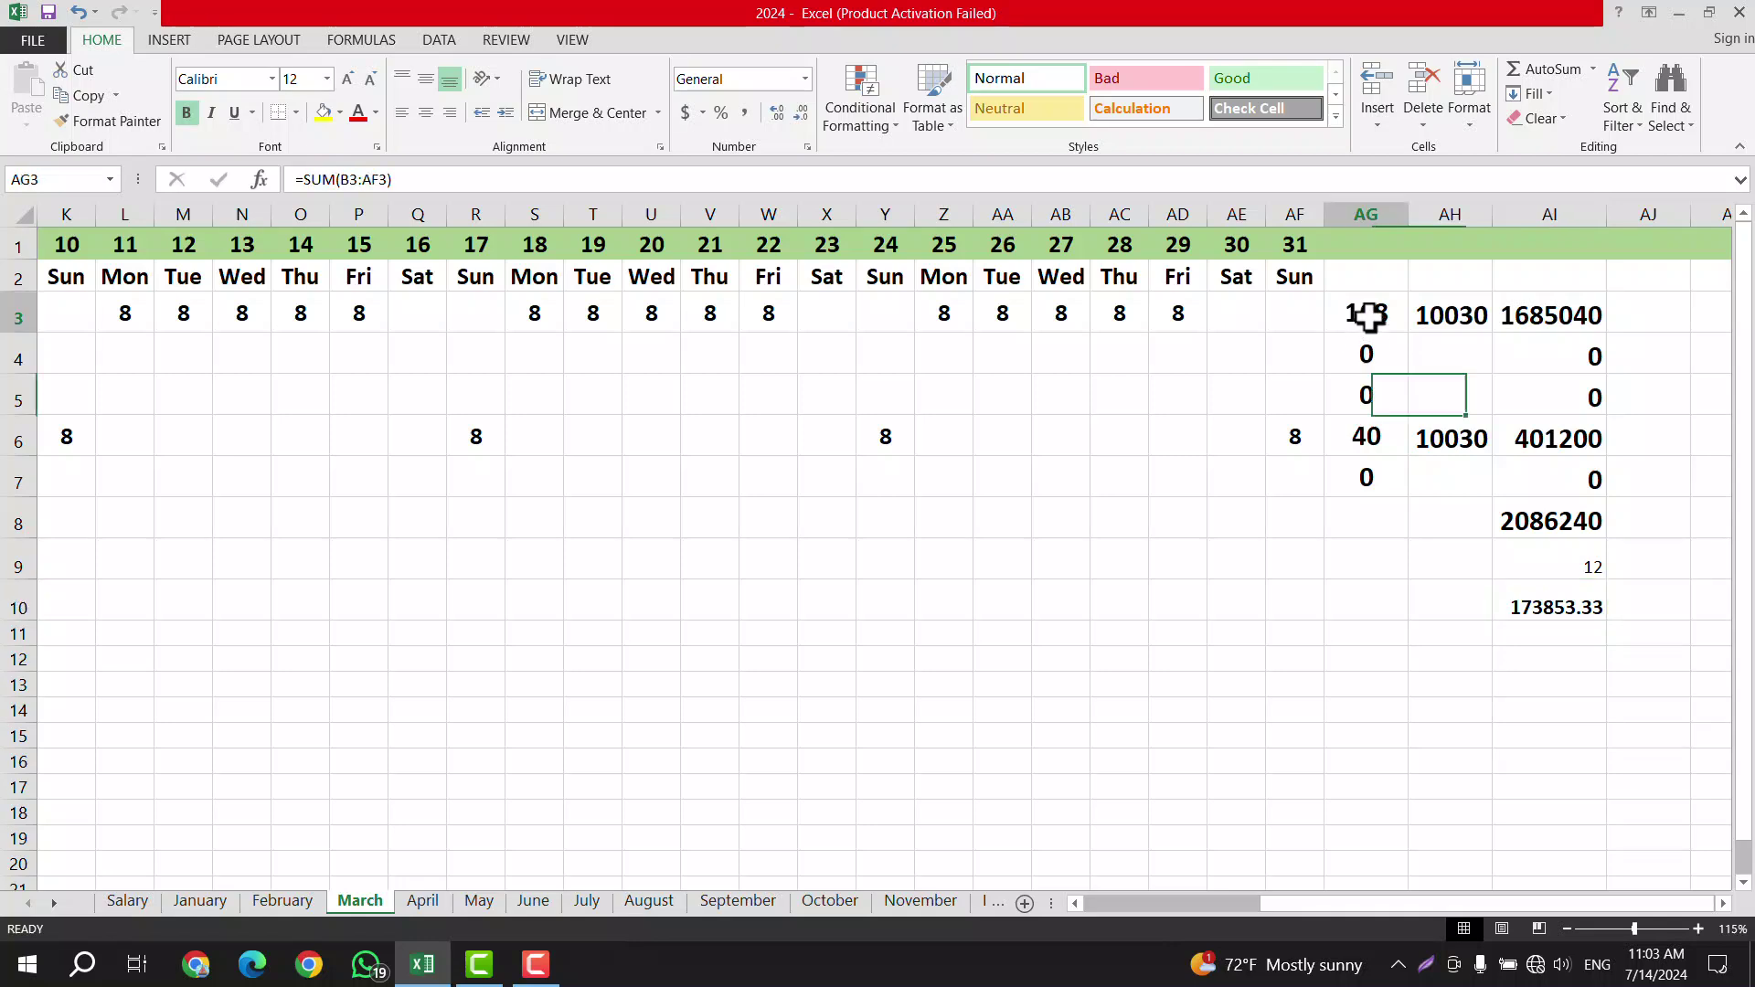
click(1356, 441)
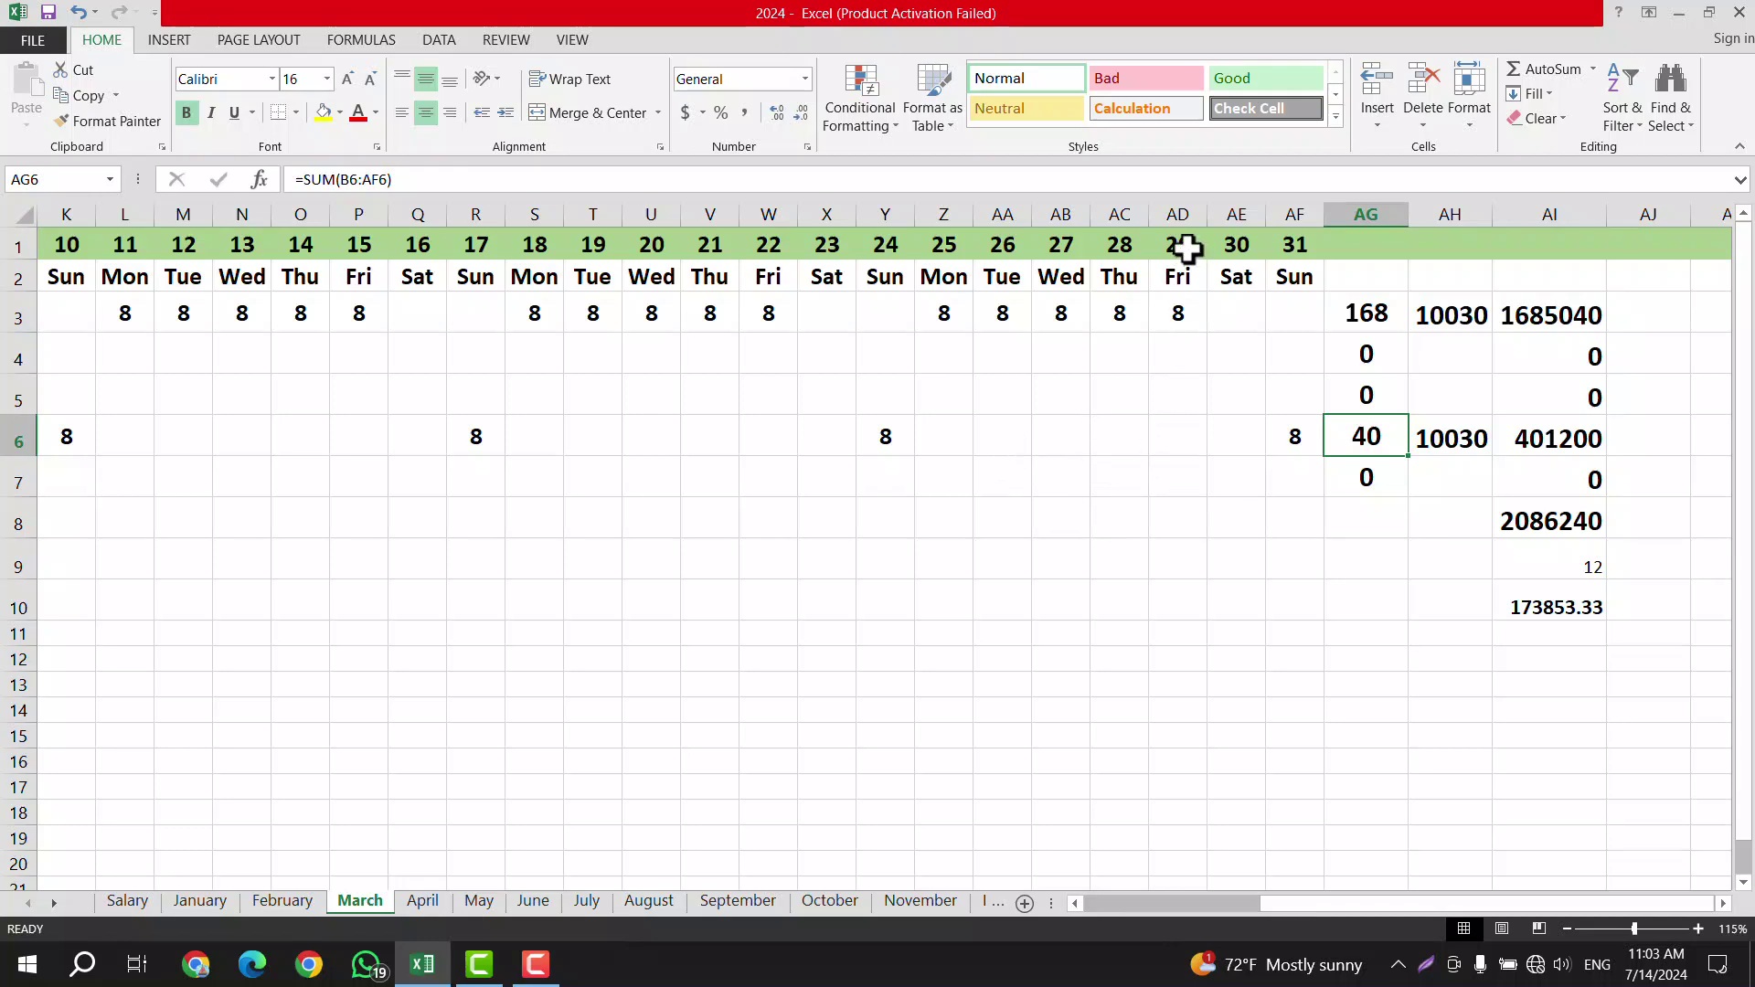
click(1188, 352)
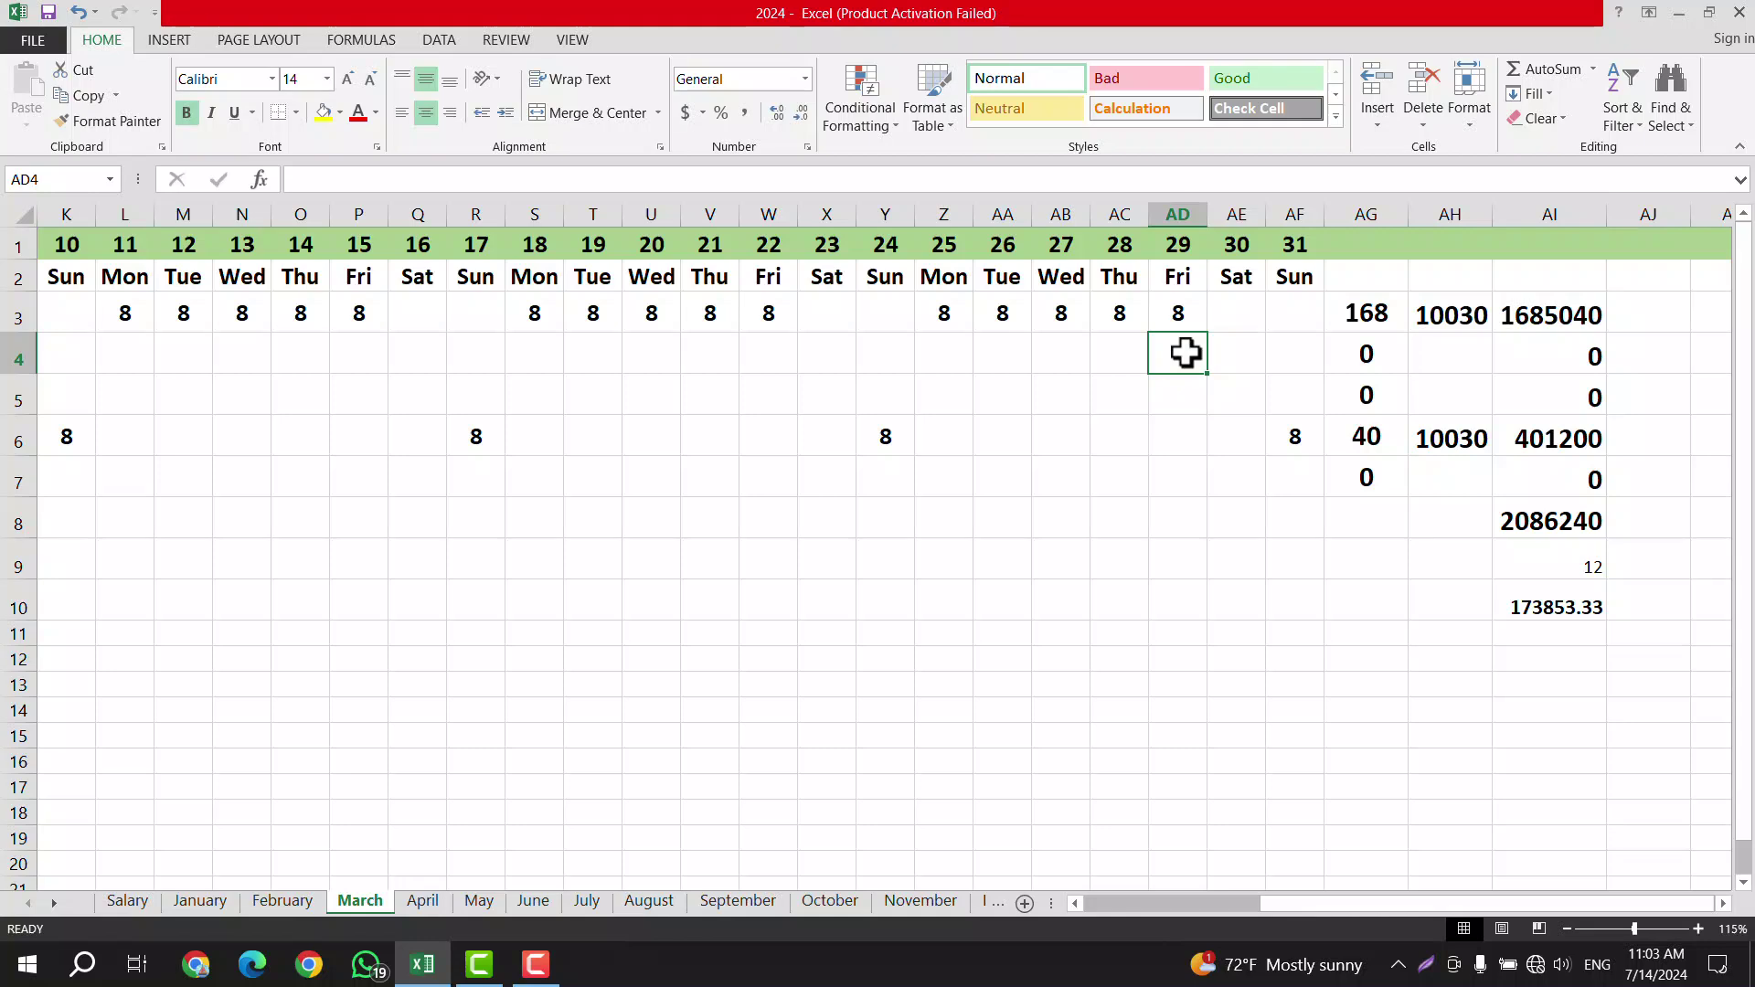
text(2)
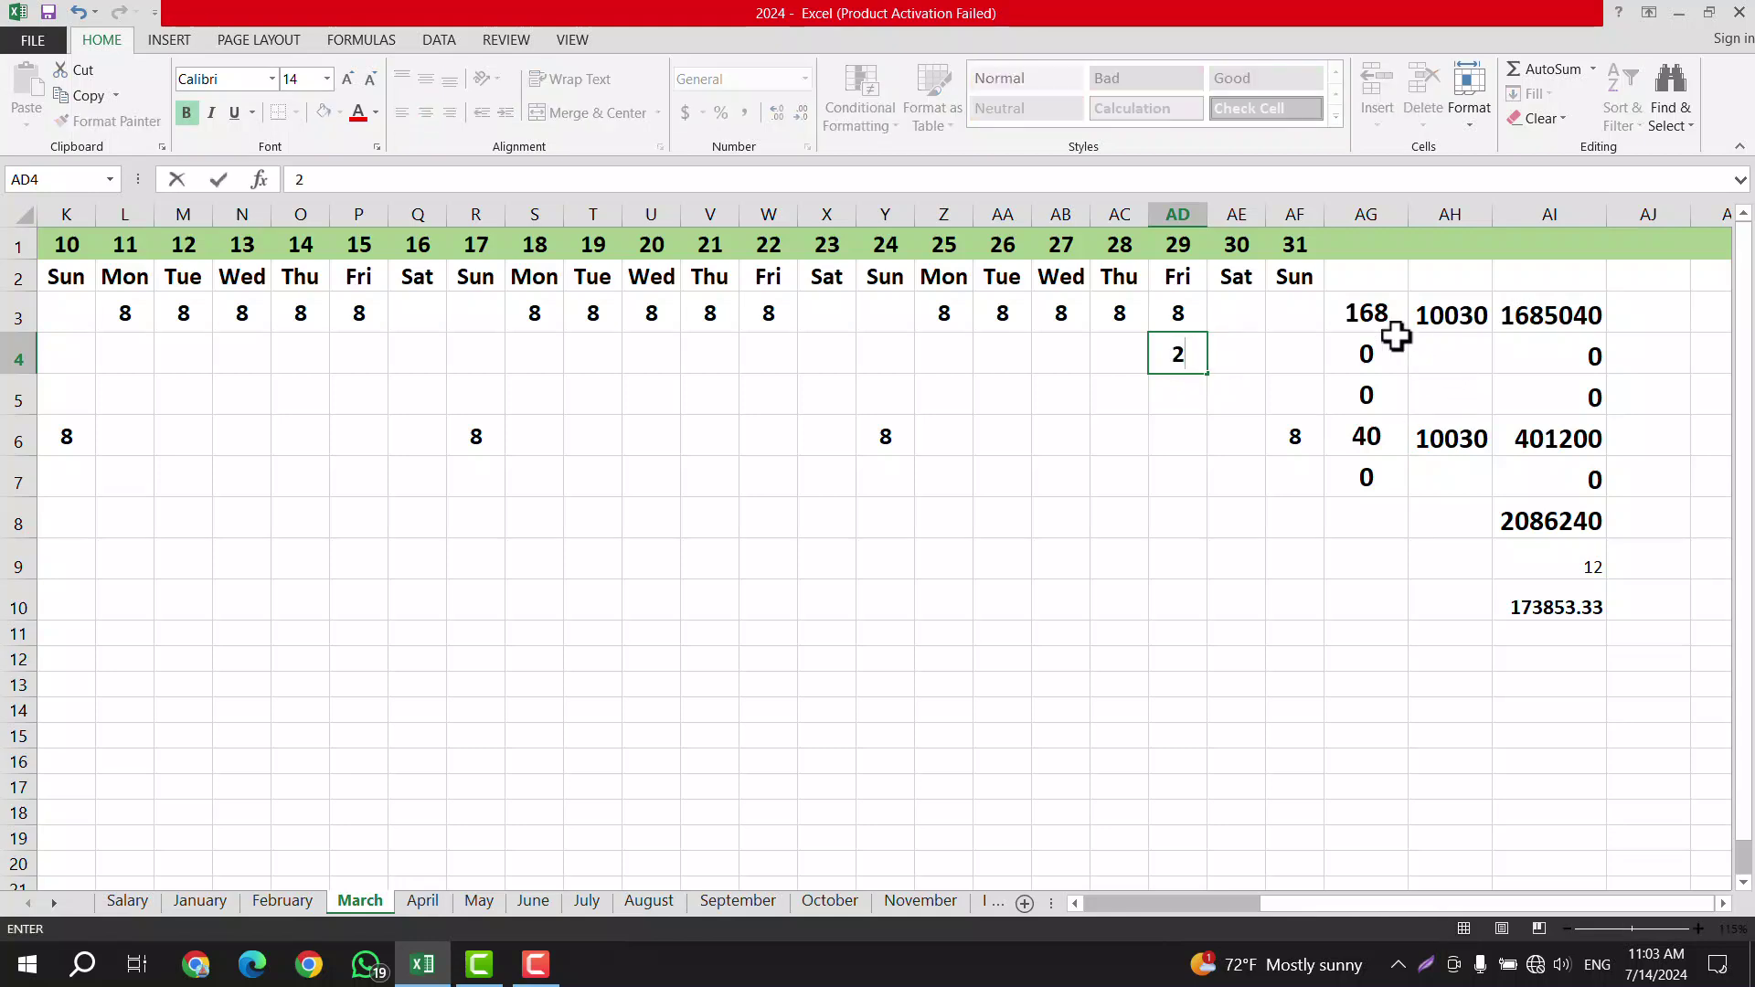
click(1360, 349)
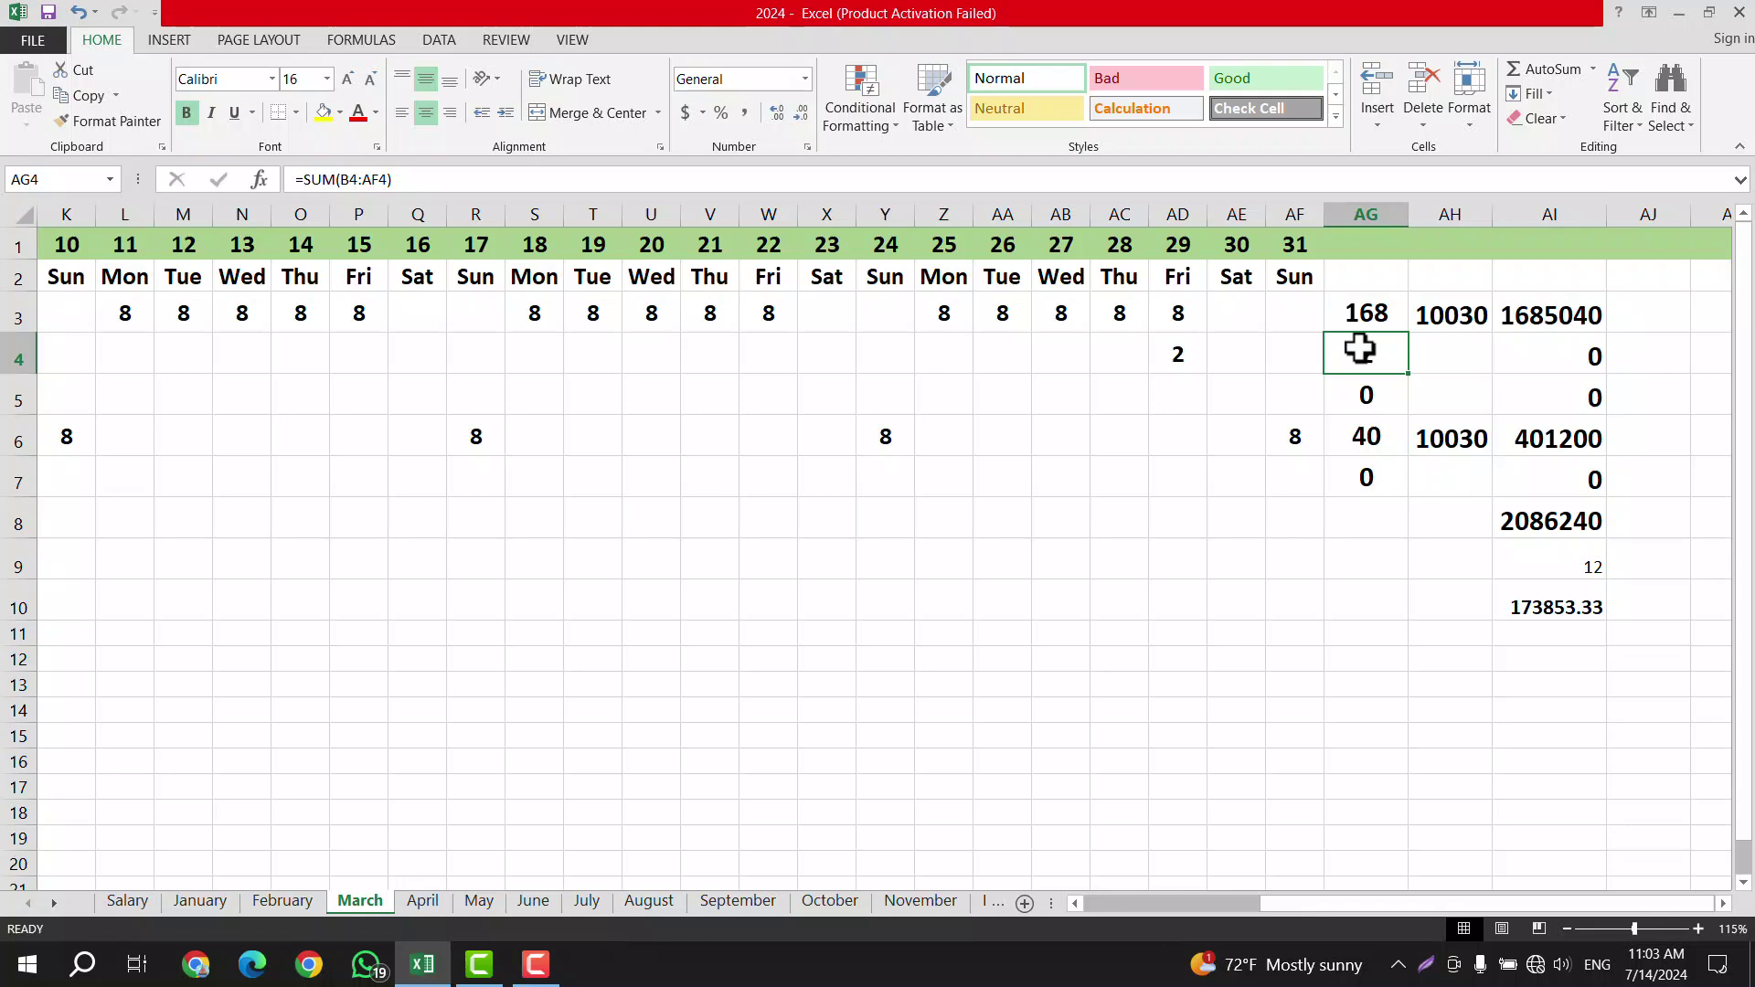
Step: Enter the hourly rate 15045 for the extra hours in cell AH4
click(1467, 349)
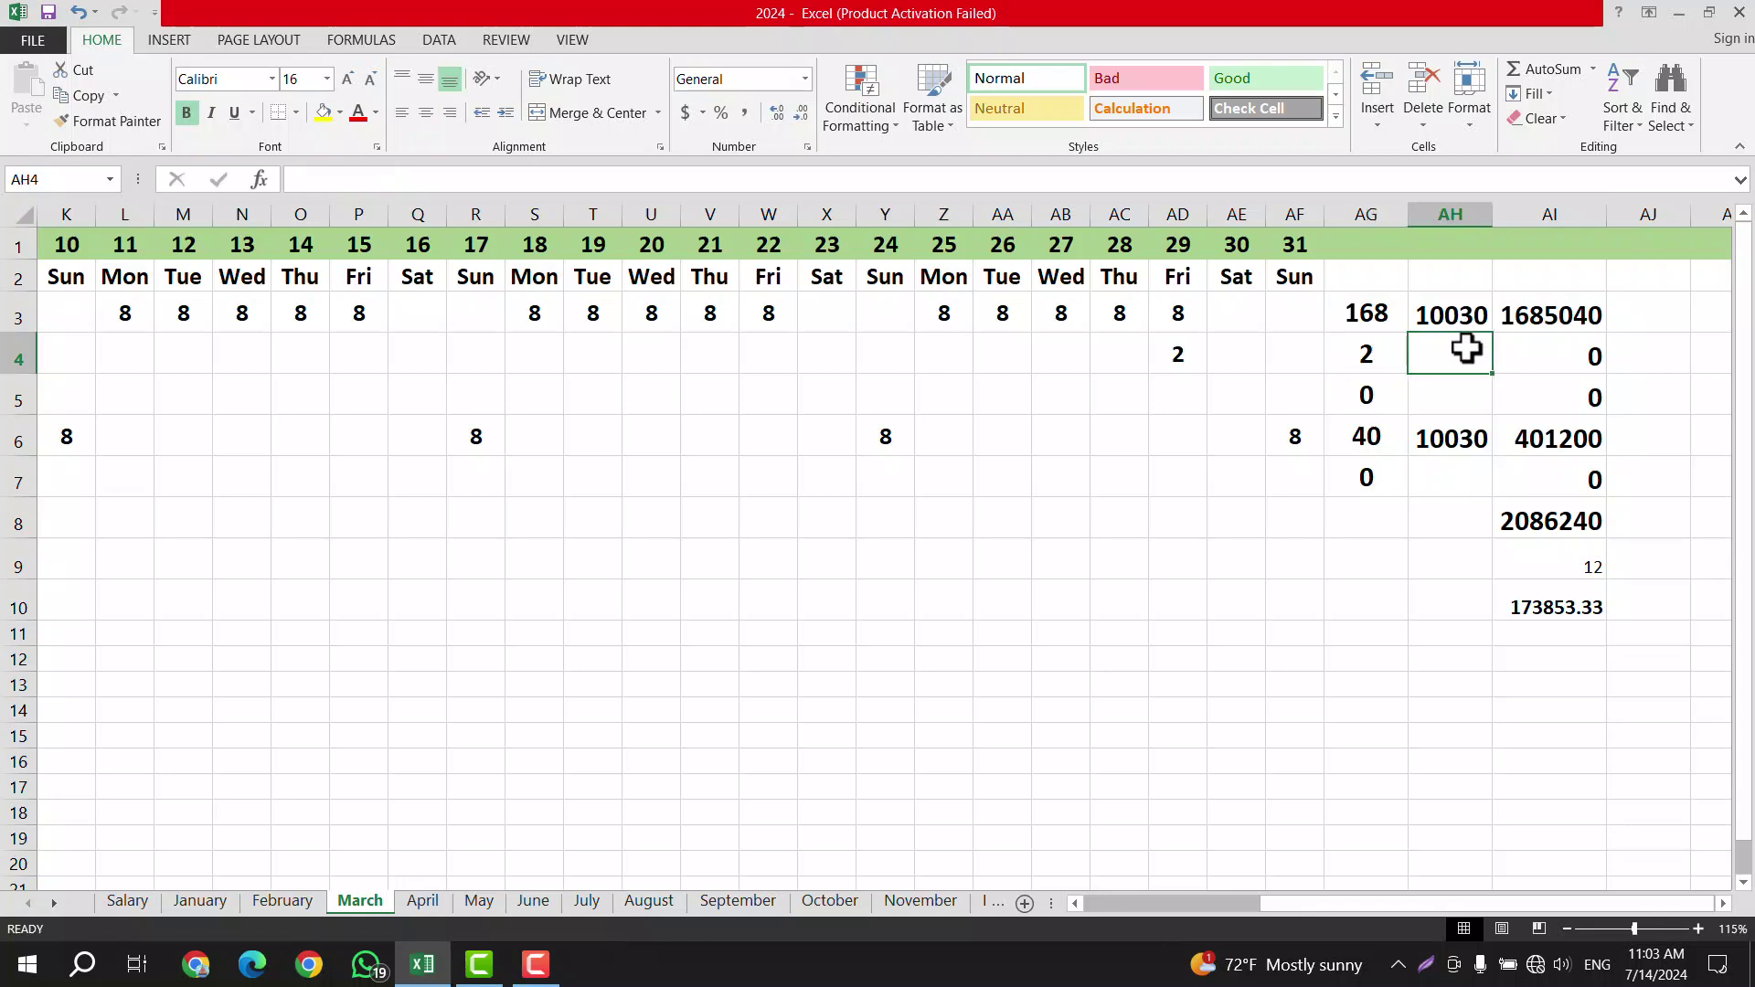
text(1)
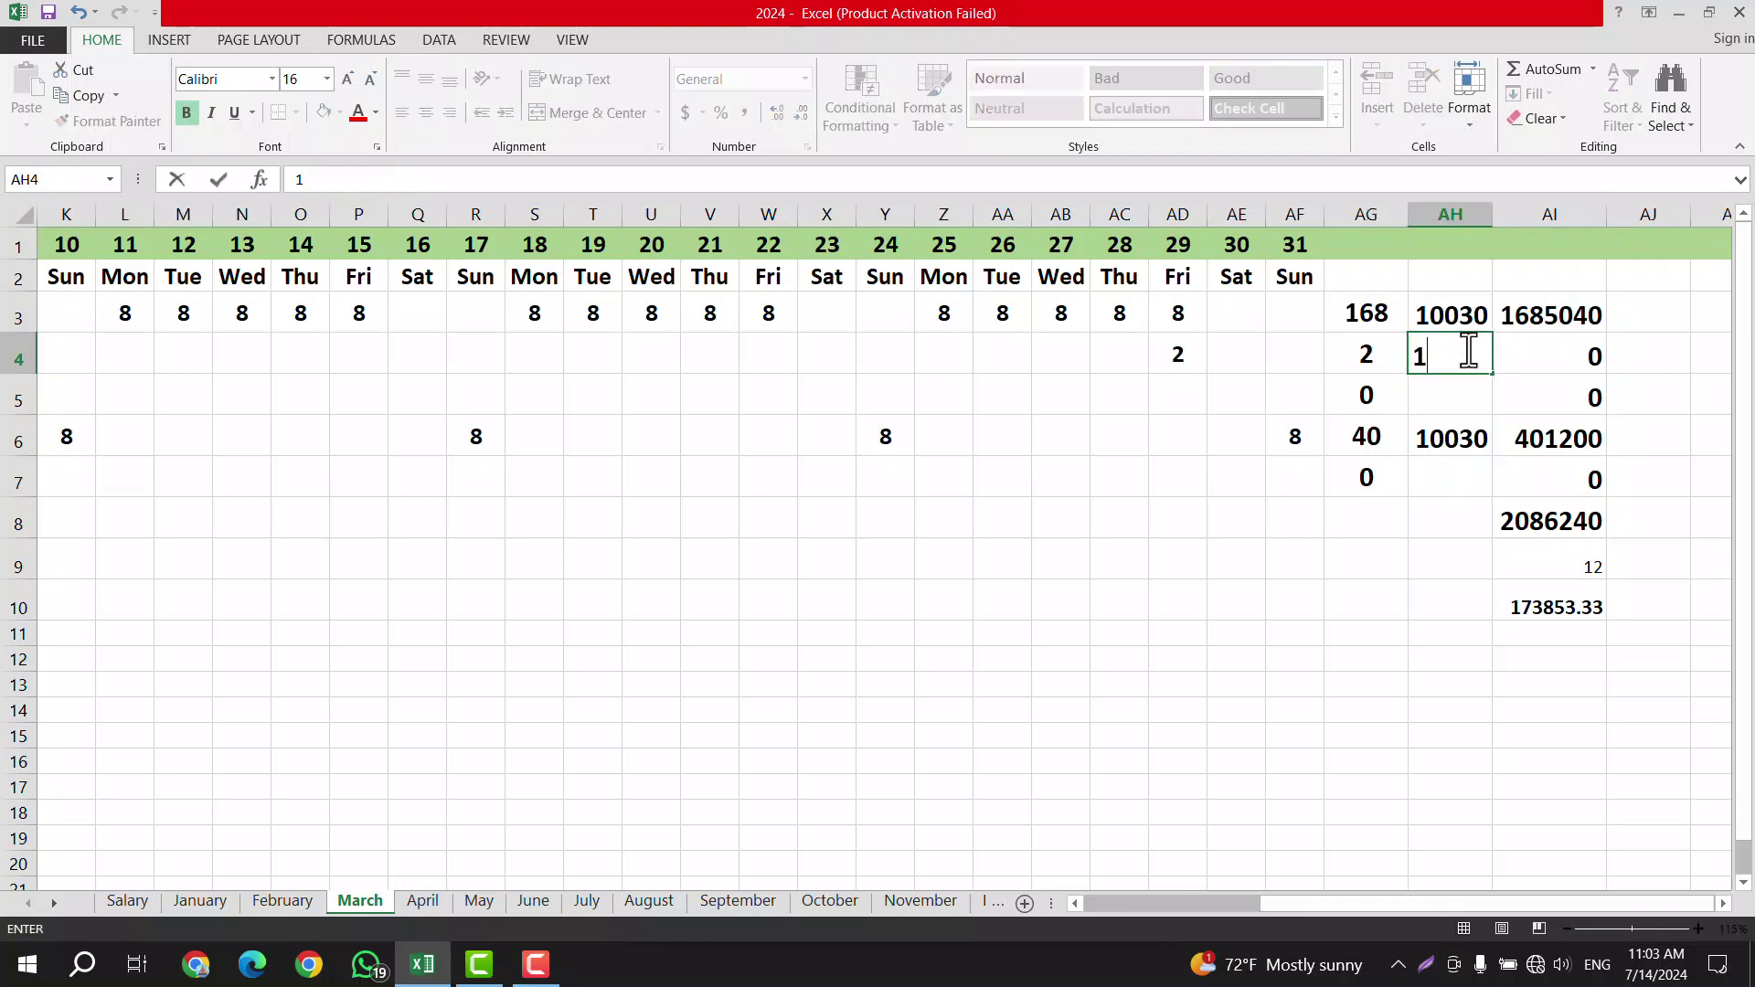
text(5045)
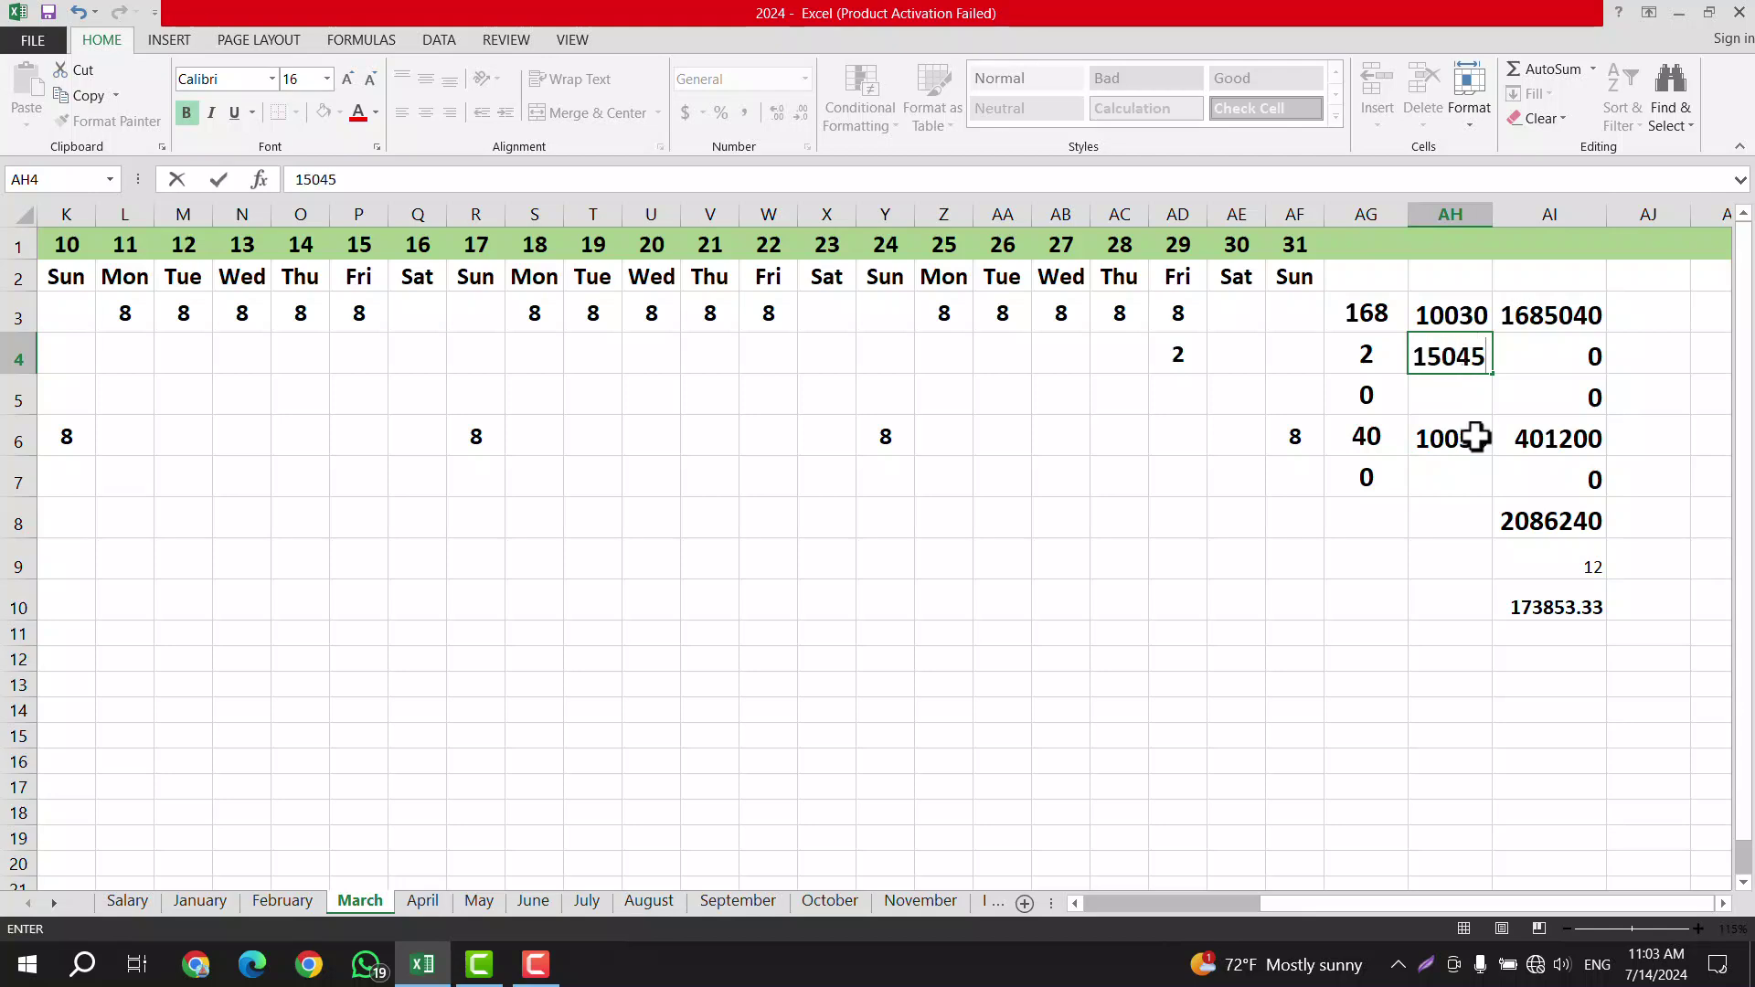
key(Return)
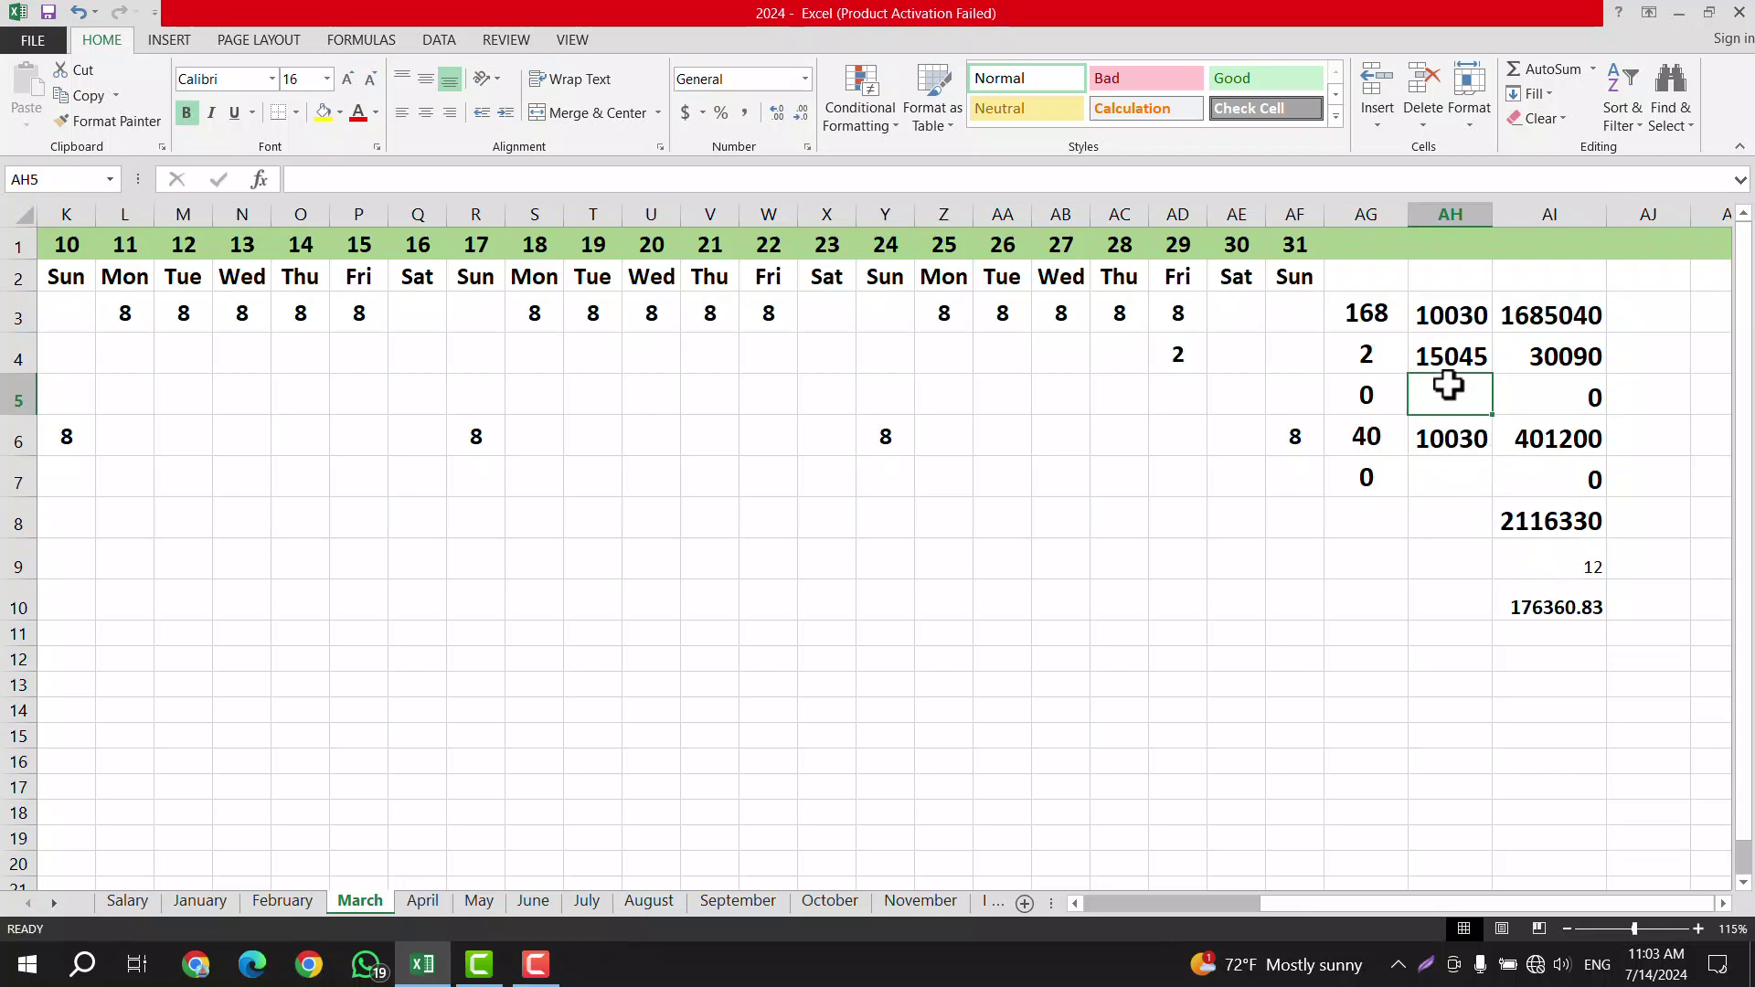
click(1446, 316)
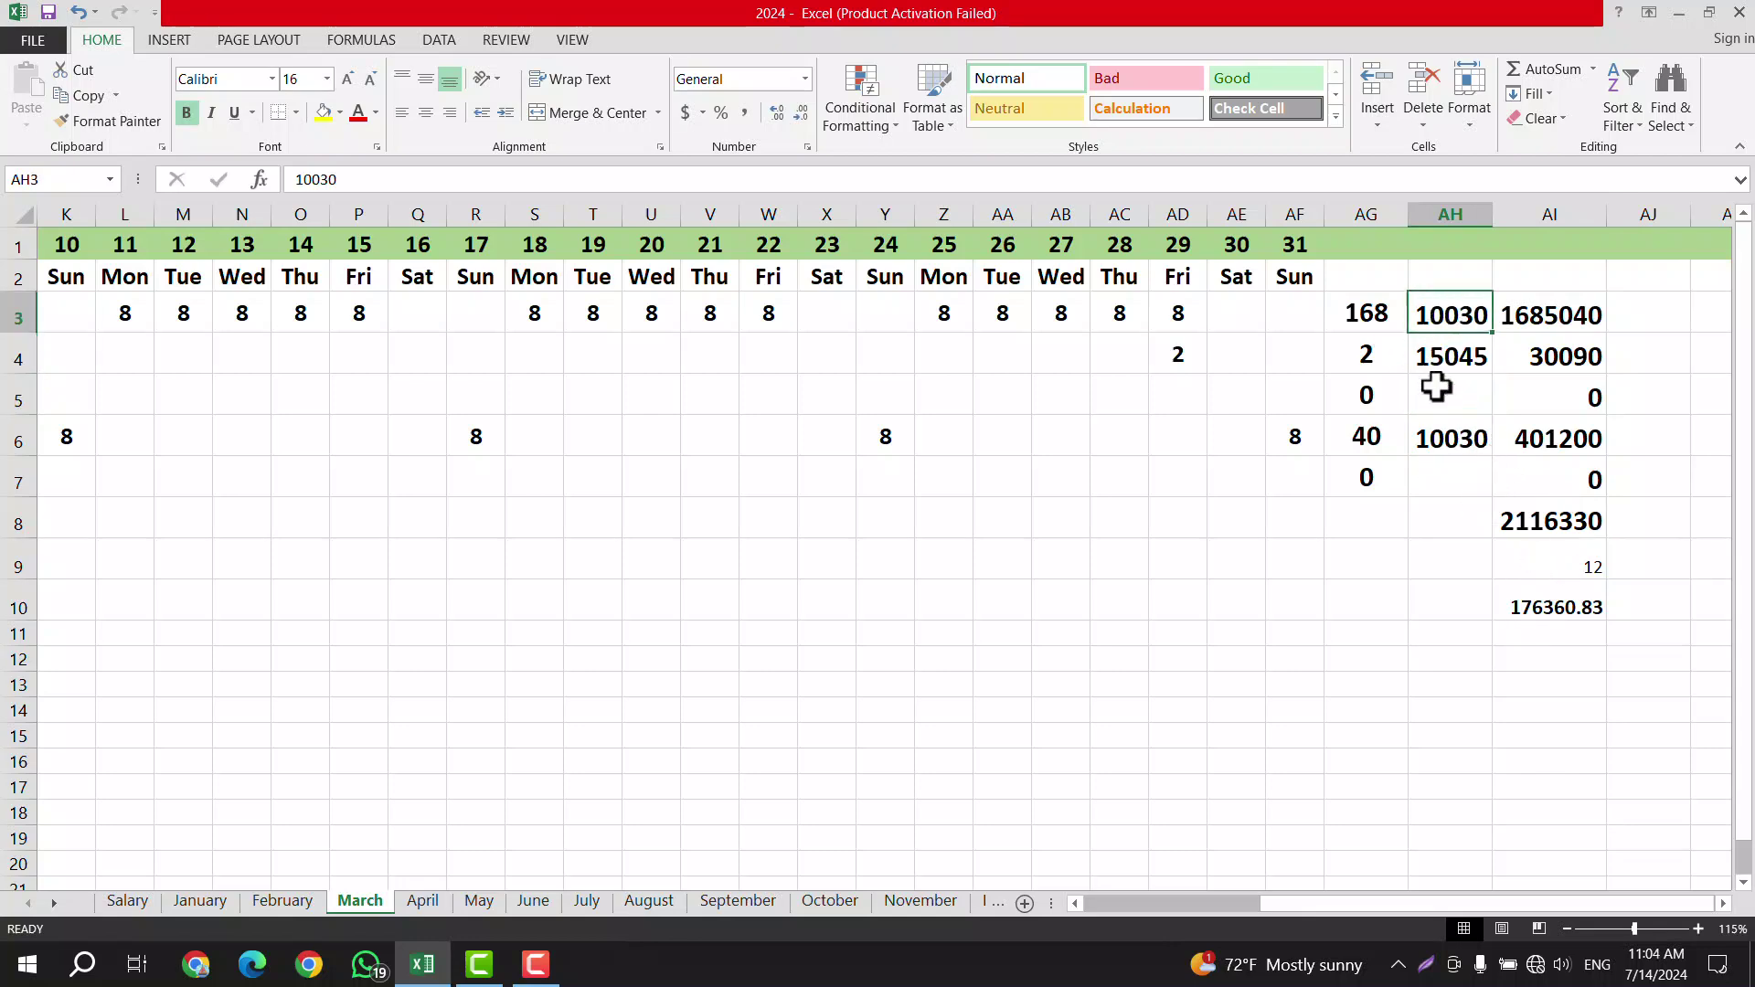
click(1375, 353)
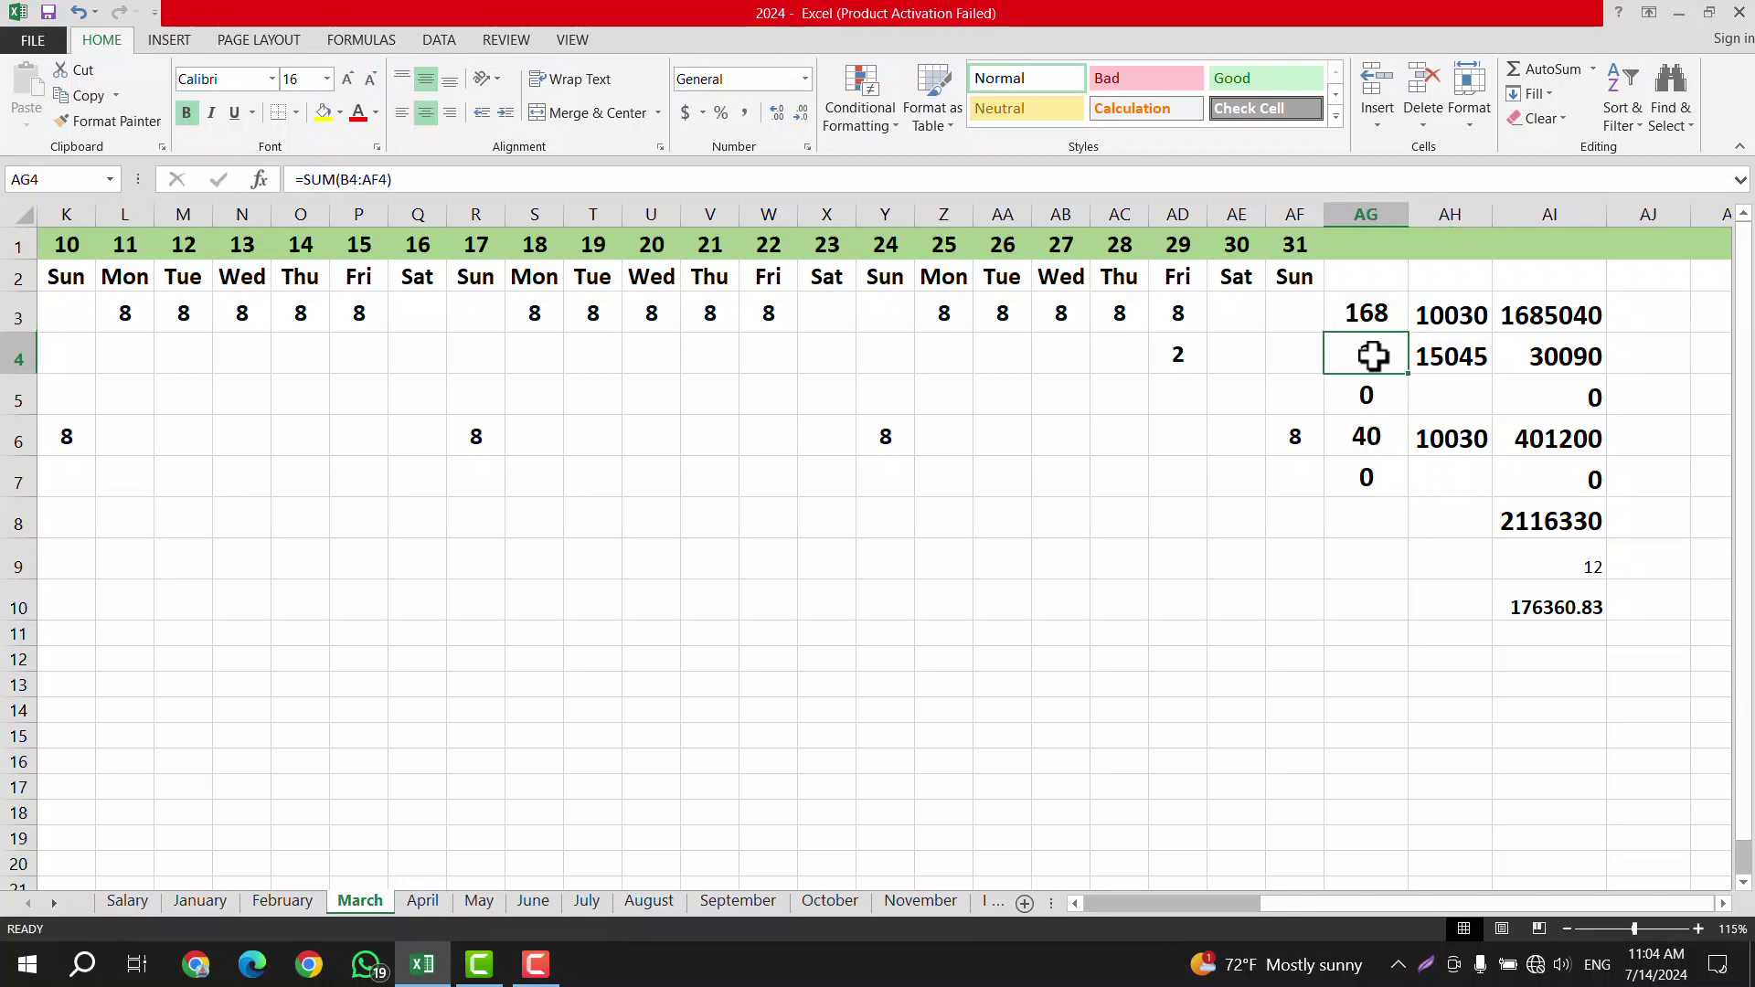
click(1454, 366)
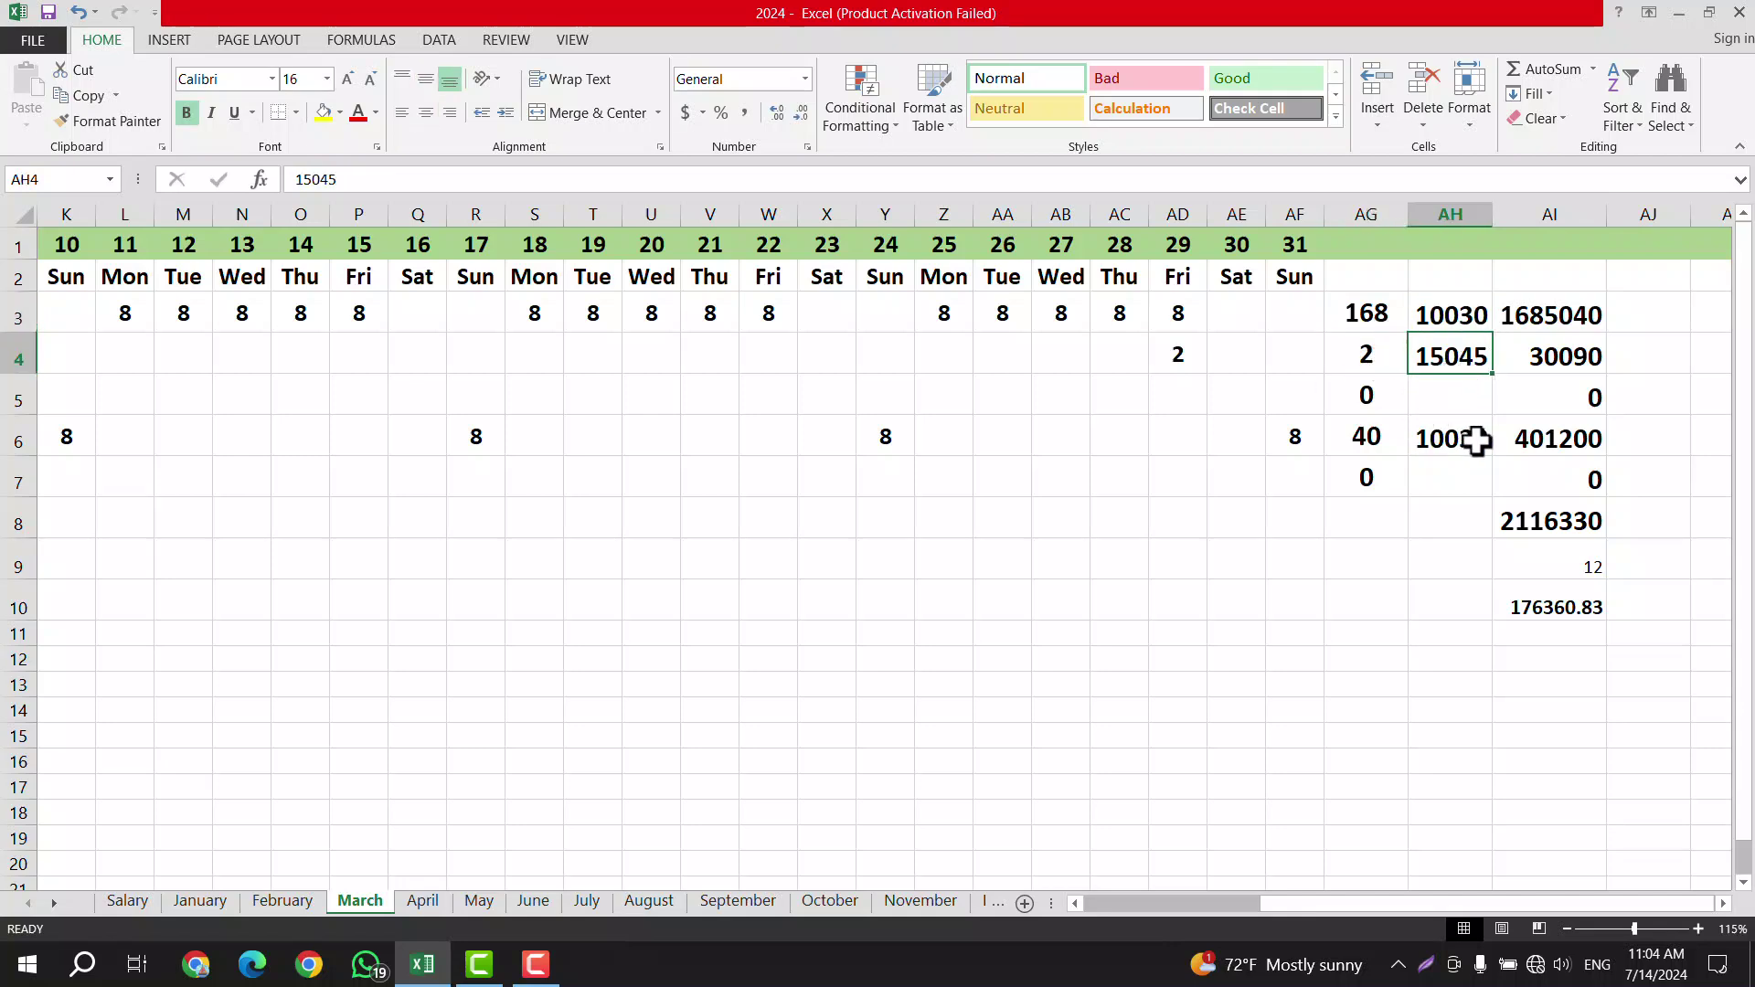
click(530, 968)
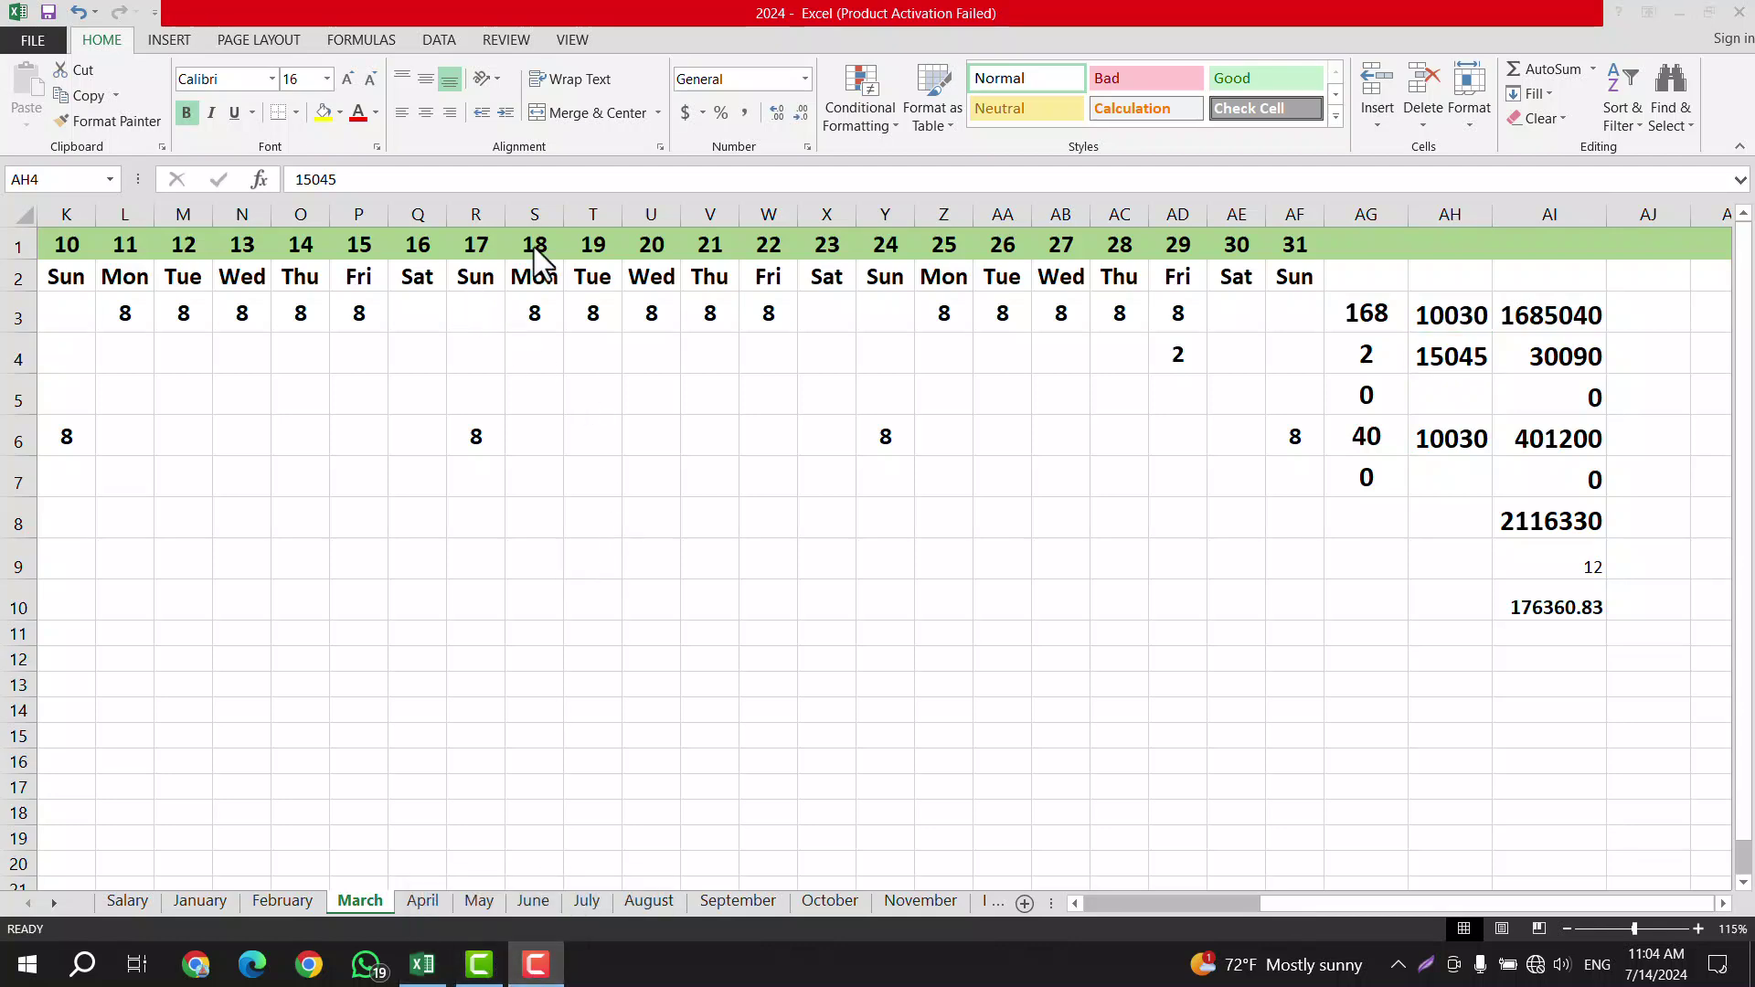